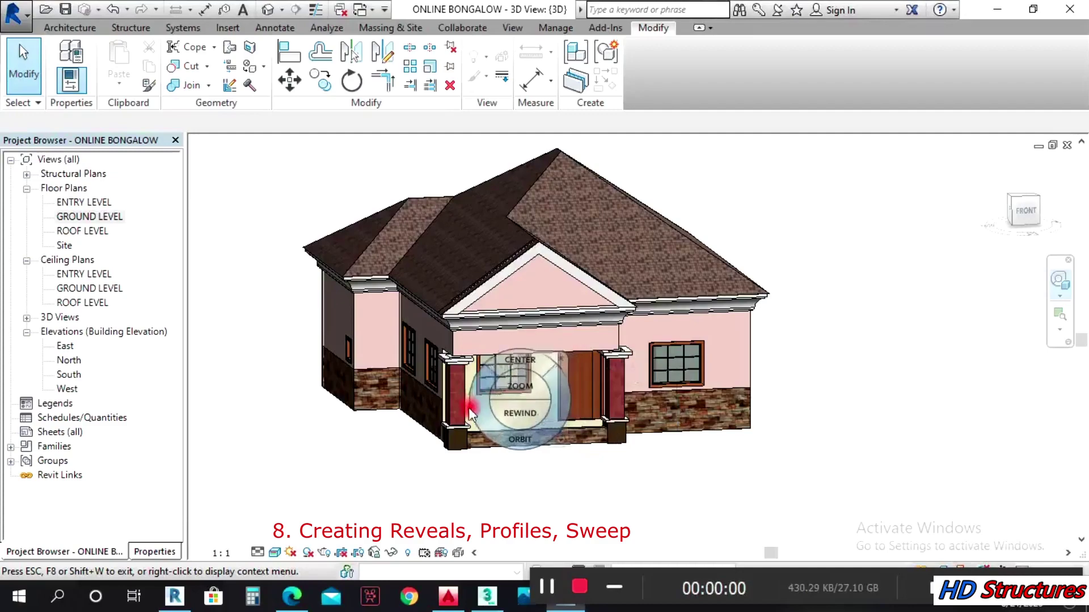
Examine the bungalow's front porch from several angles in 3D and face the view squarely to the front
drag(469, 409, 379, 416)
drag(583, 451, 684, 447)
scroll(619, 435, up, 1)
drag(617, 434, 521, 397)
scroll(433, 389, up, 1)
scroll(743, 385, down, 2)
drag(842, 412, 1049, 266)
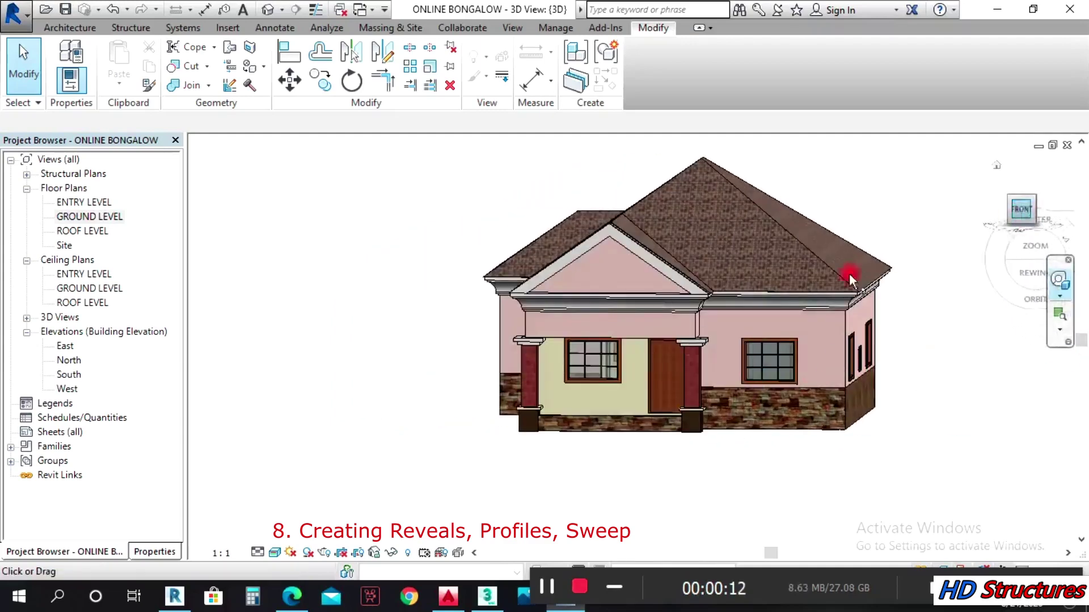
click(1012, 218)
key(Escape)
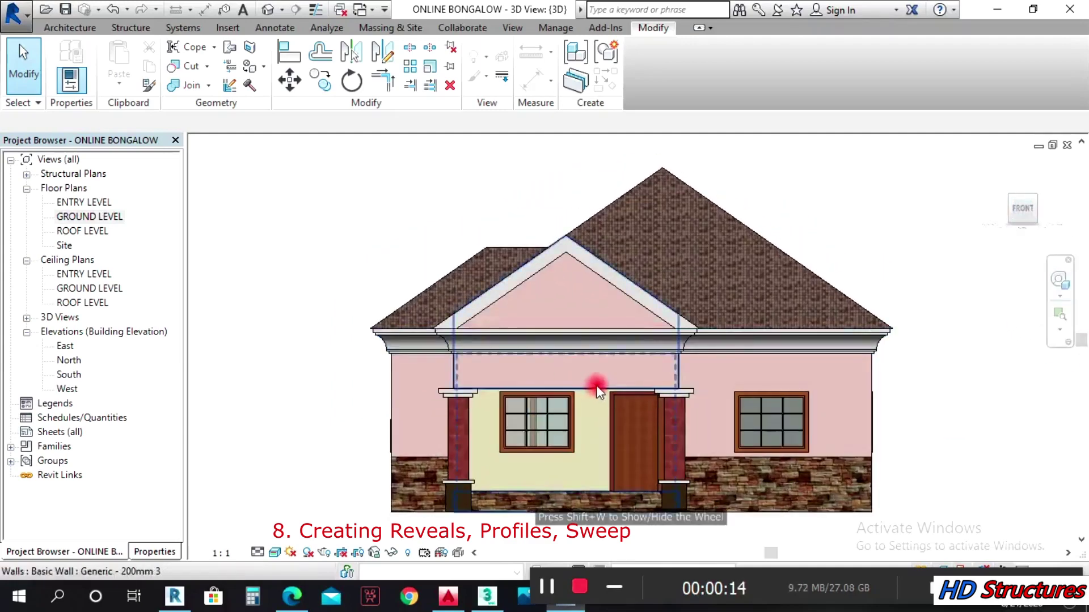
Edit the front porch wall's profile and sketch a shallow arc of about 29° spanning between the columns above the lower edge
click(597, 385)
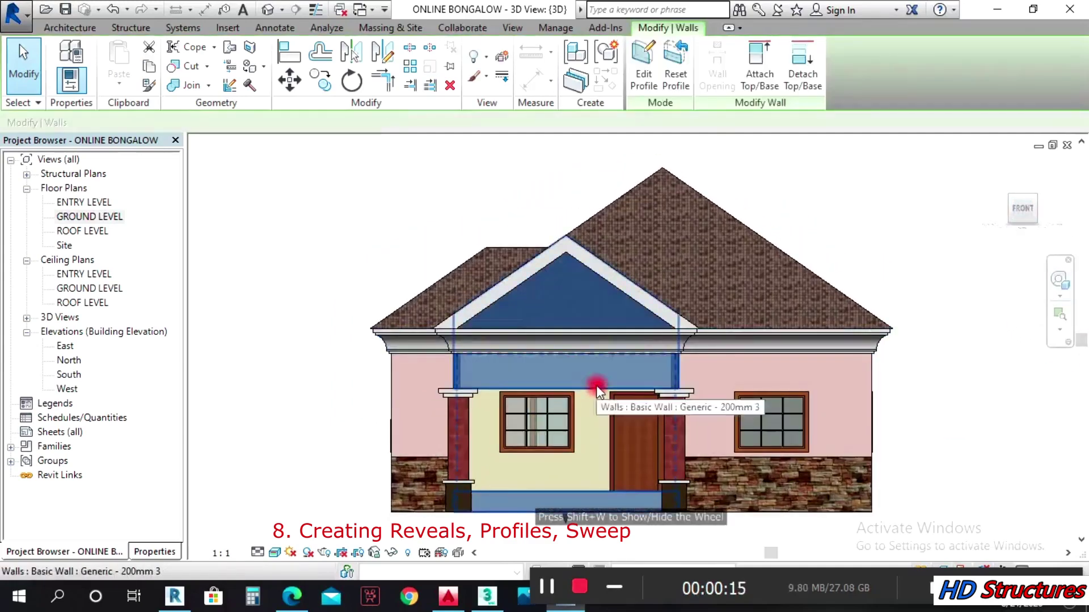
click(646, 86)
click(634, 313)
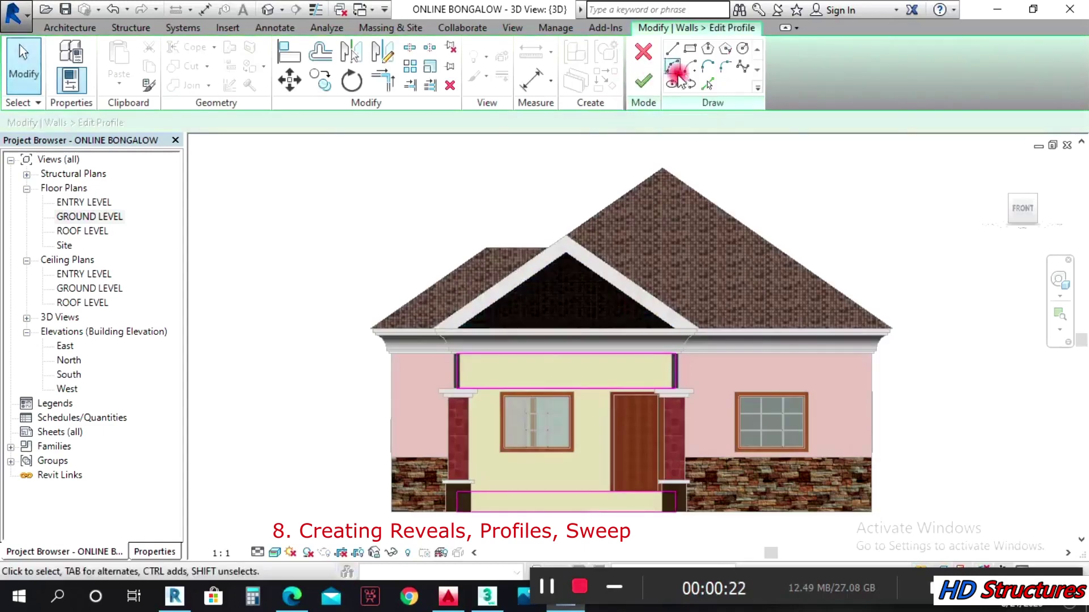
click(671, 69)
scroll(448, 380, up, 2)
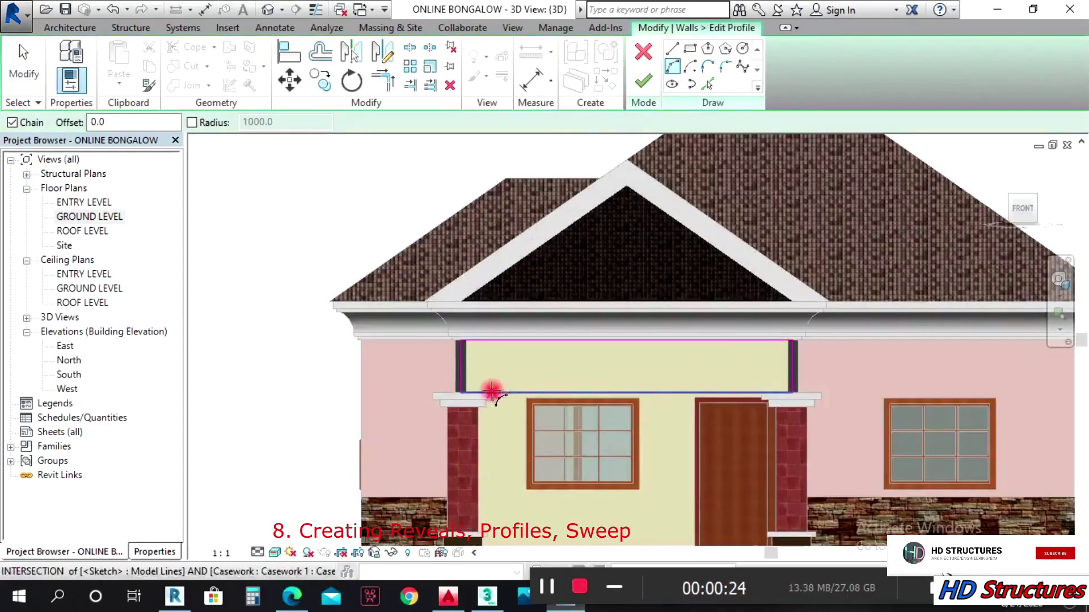
click(494, 391)
scroll(494, 391, up, 1)
click(802, 389)
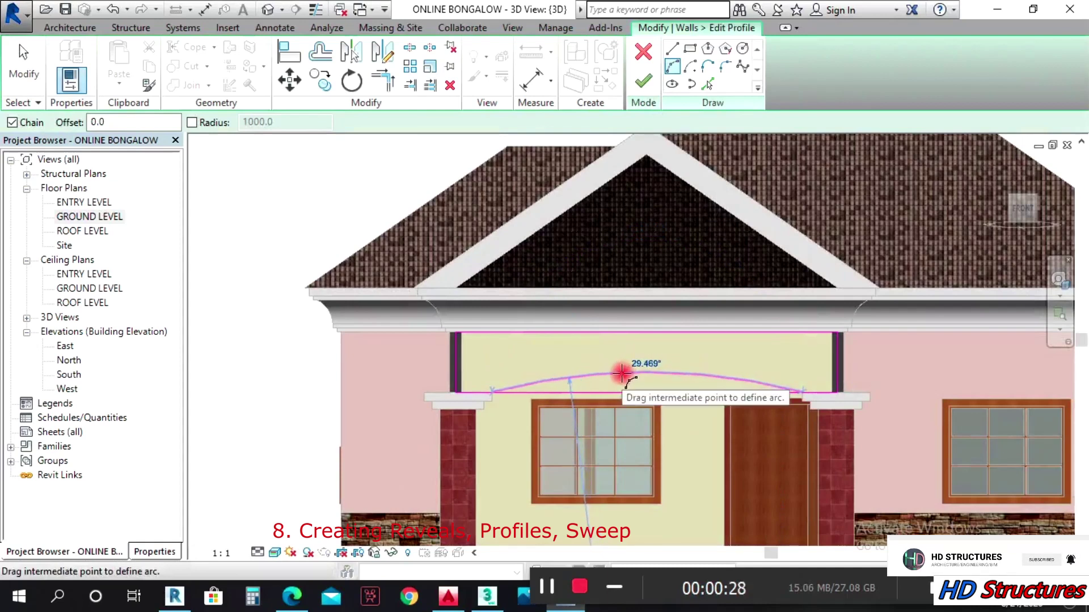
click(622, 374)
key(Escape)
key(Escape)
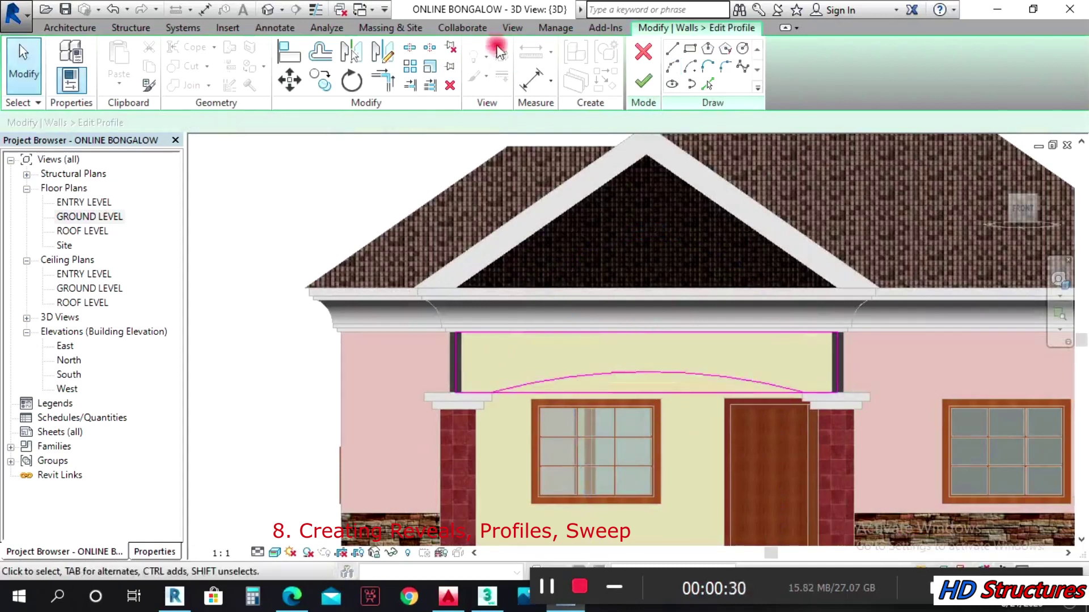
Split the straight line under the arc, trim both remaining pieces to the arc's ends and finish the wall profile edit
click(411, 48)
click(654, 393)
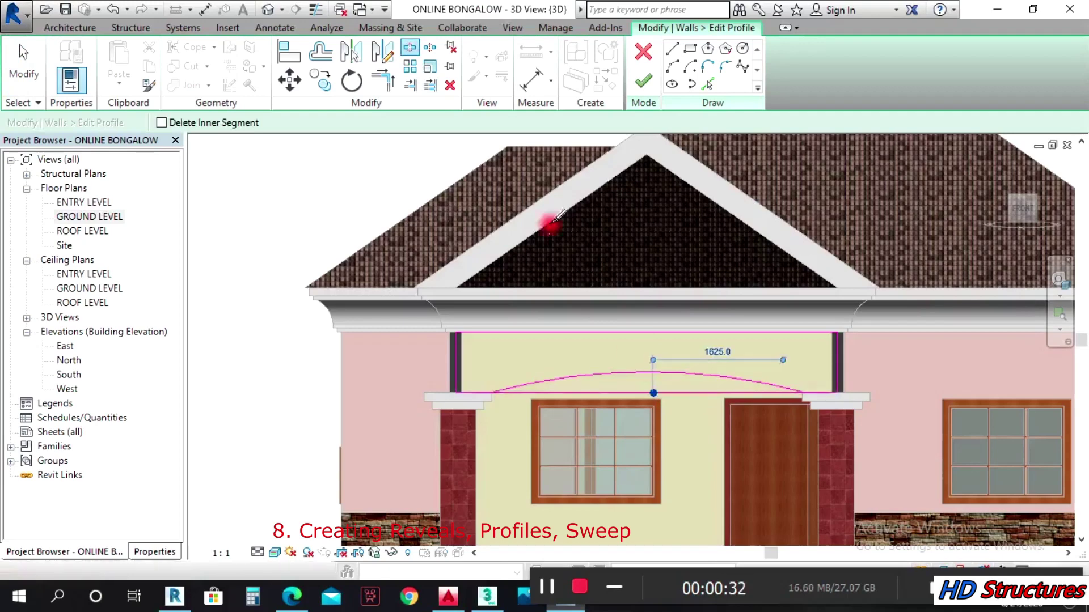
click(390, 85)
click(754, 376)
click(821, 390)
click(507, 387)
click(472, 392)
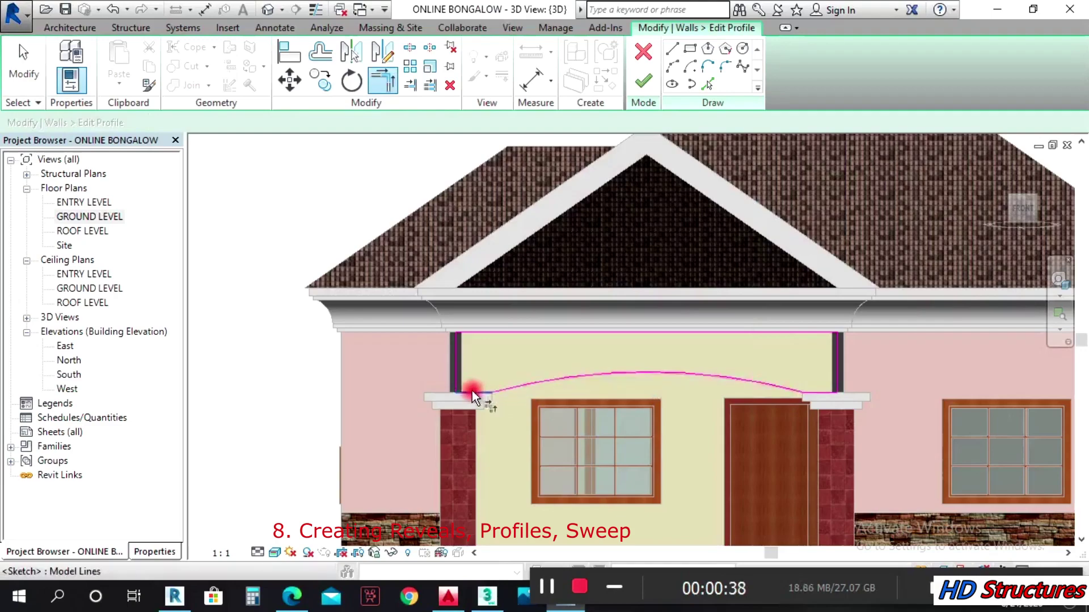
click(635, 84)
click(382, 194)
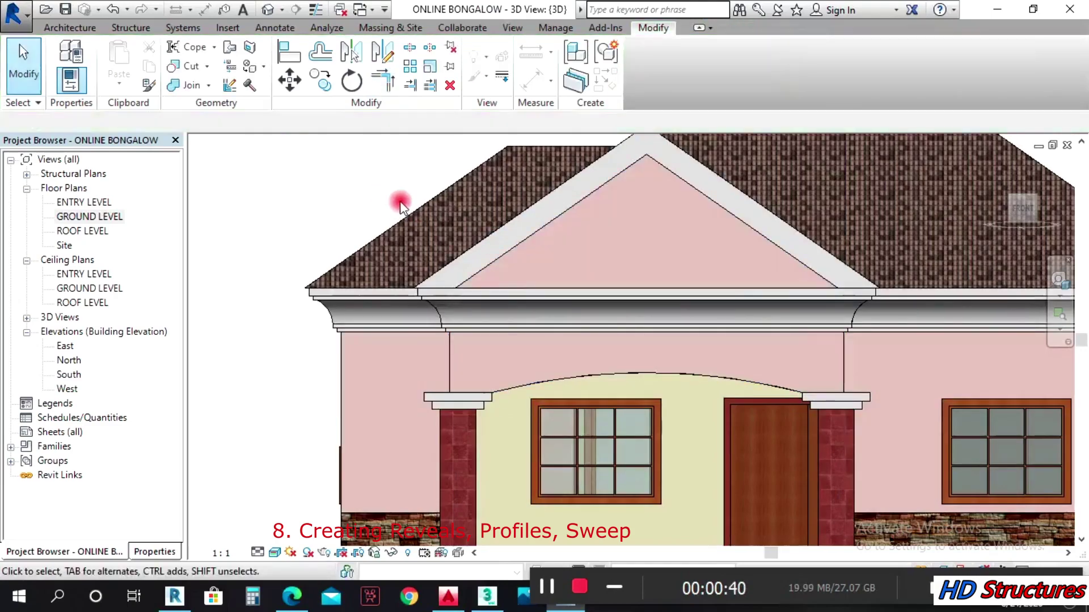
Examine the arched porch opening and the rest of the bungalow's exterior from the front and both sides in 3D
click(1059, 280)
drag(808, 335, 845, 363)
scroll(692, 333, down, 2)
scroll(649, 340, down, 1)
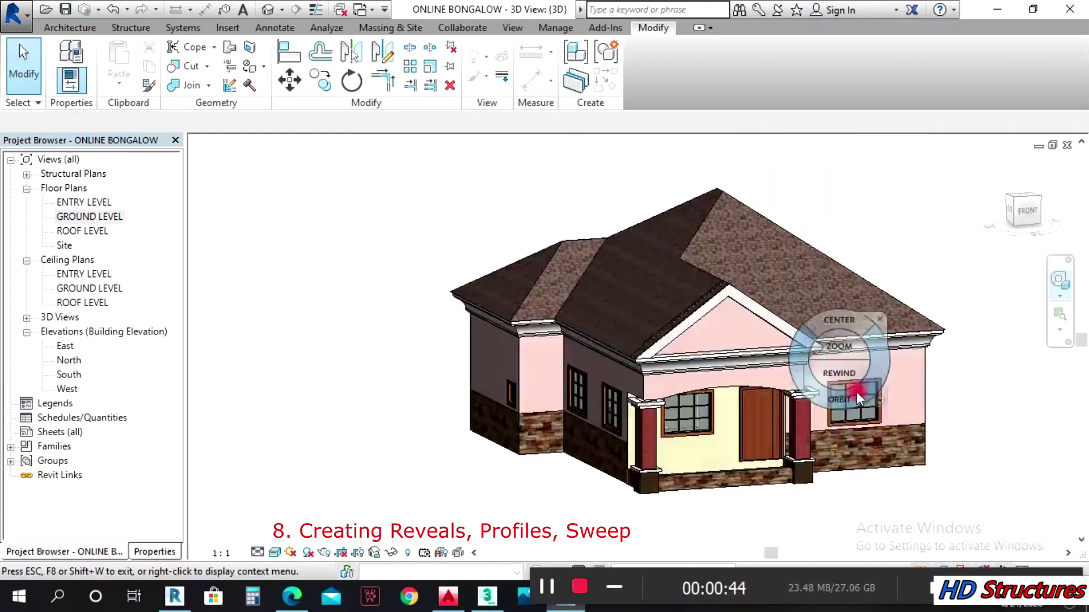
scroll(856, 393, up, 2)
scroll(774, 366, down, 3)
drag(756, 367, 874, 393)
drag(808, 391, 680, 370)
scroll(679, 369, down, 1)
drag(567, 363, 688, 375)
scroll(922, 368, up, 2)
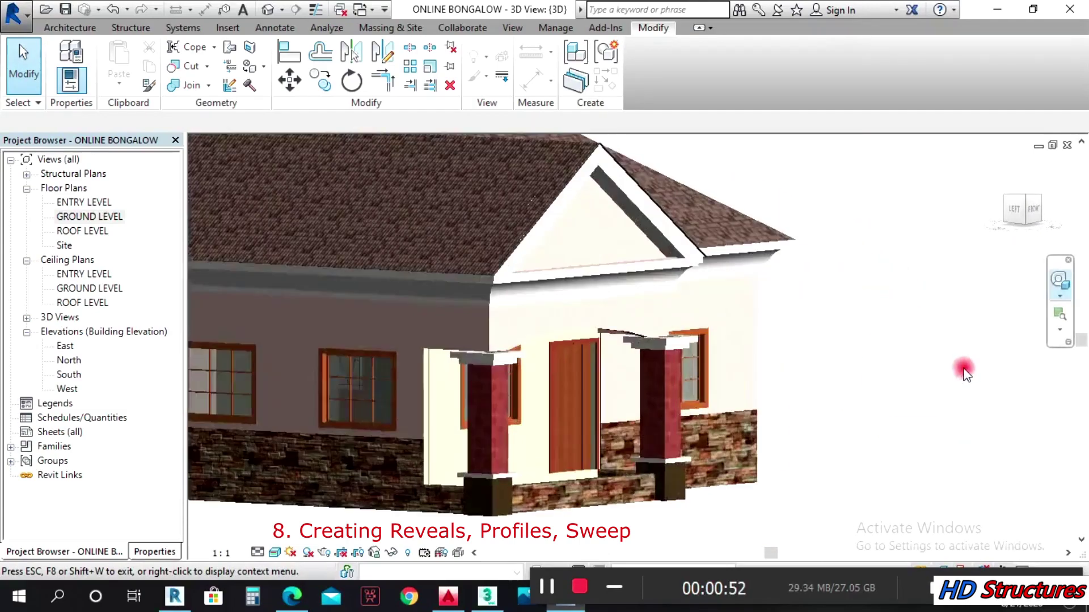
scroll(905, 362, down, 3)
drag(655, 417, 821, 417)
scroll(809, 410, down, 3)
drag(752, 392, 605, 394)
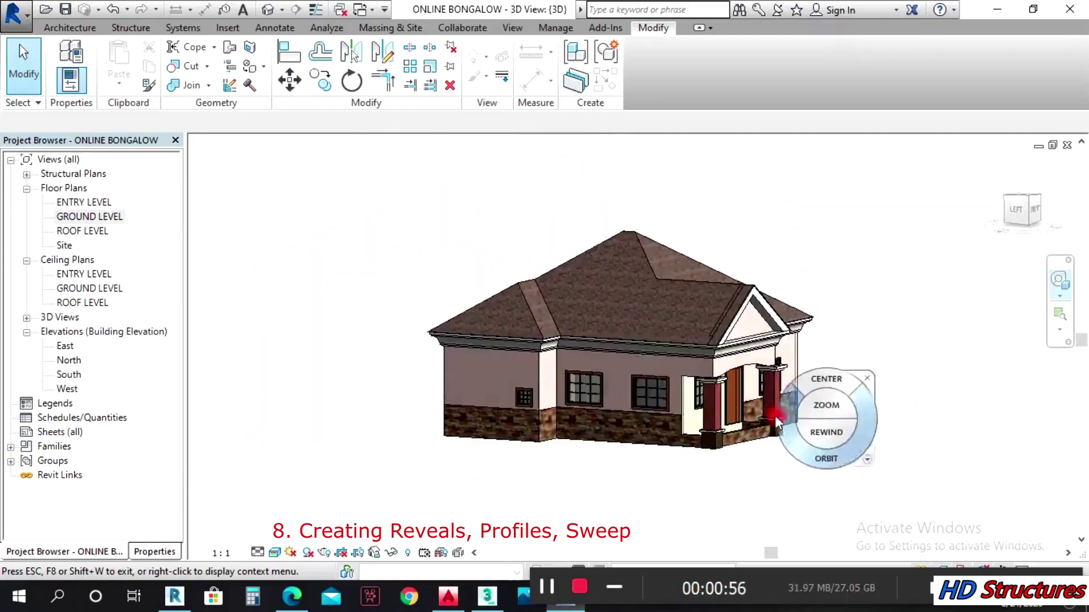
drag(774, 415, 579, 424)
drag(731, 447, 573, 414)
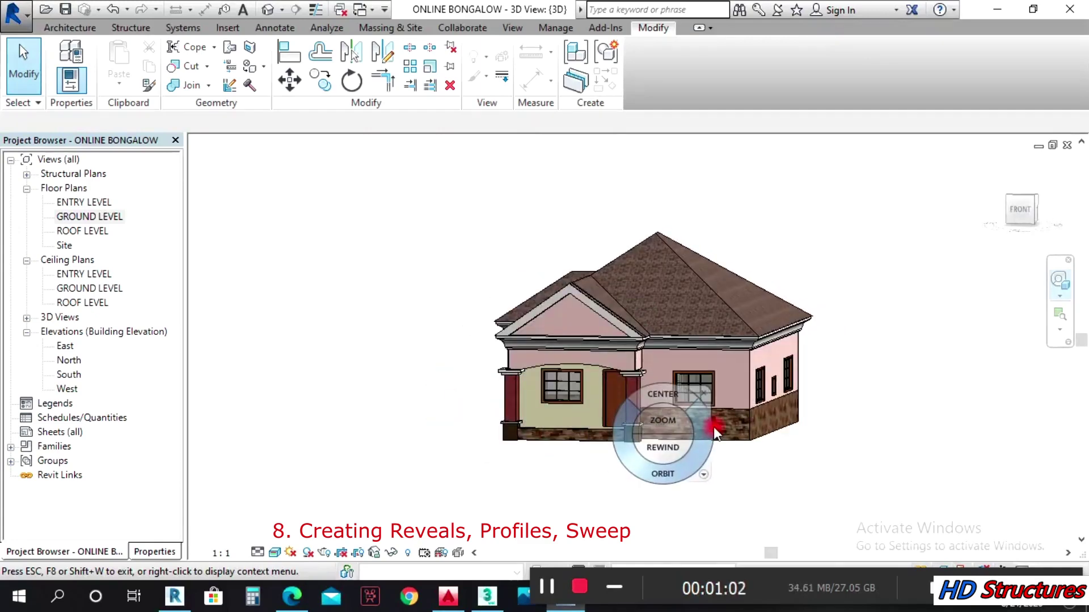
scroll(711, 423, up, 3)
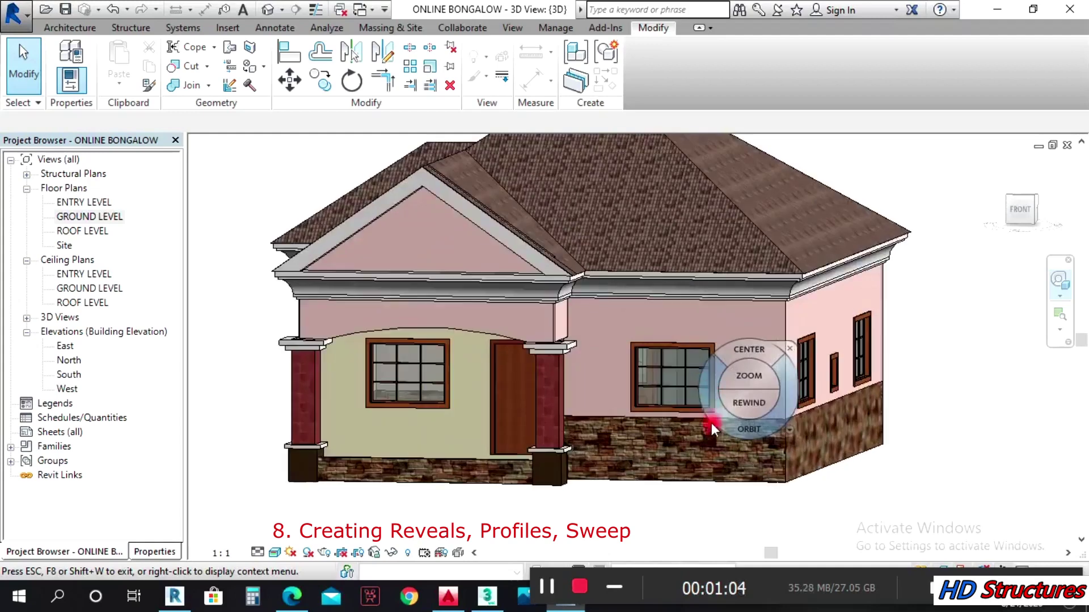
drag(721, 429, 707, 427)
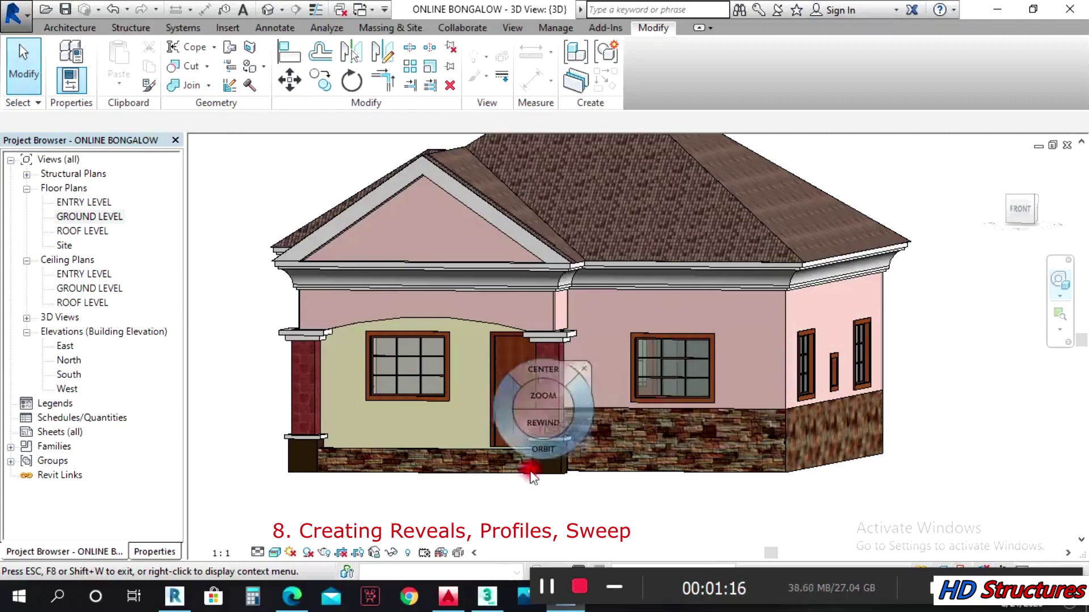
click(615, 584)
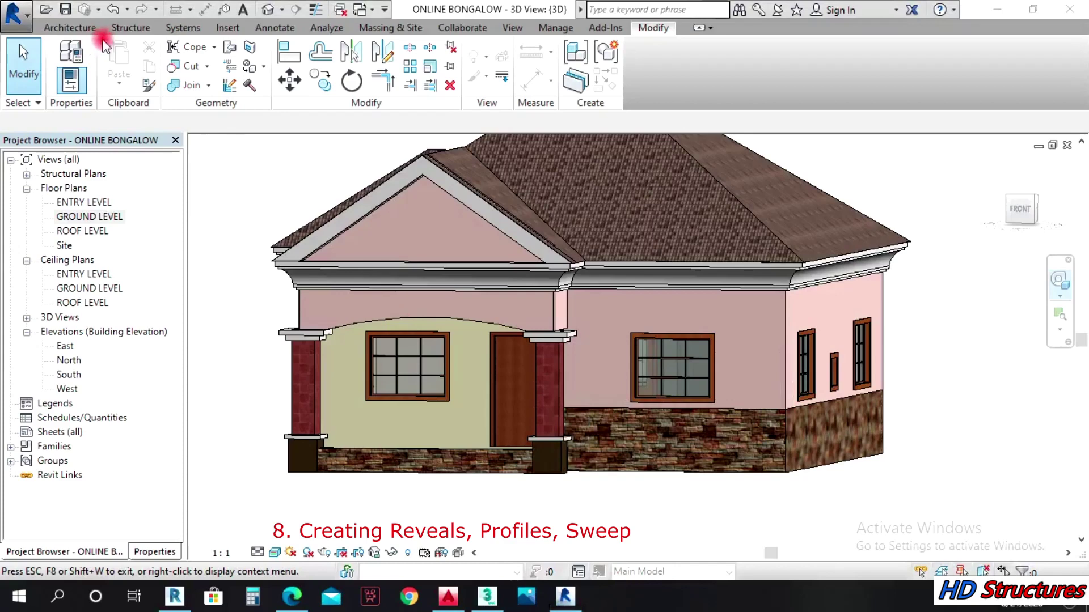
Create a new family from the Metric Profile template in the English templates folder
click(12, 12)
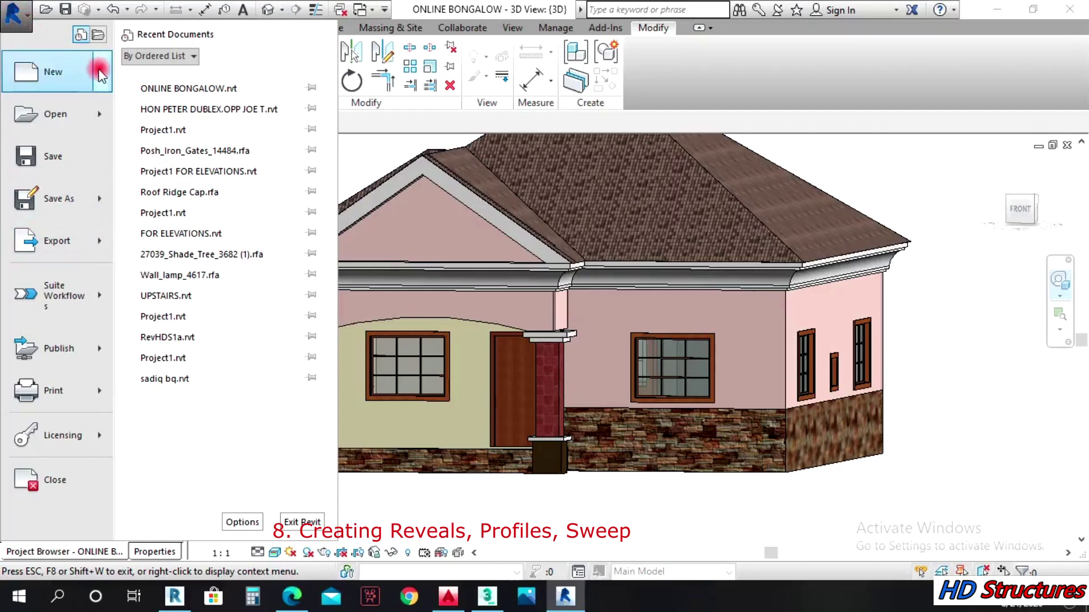
mouse_move(97, 68)
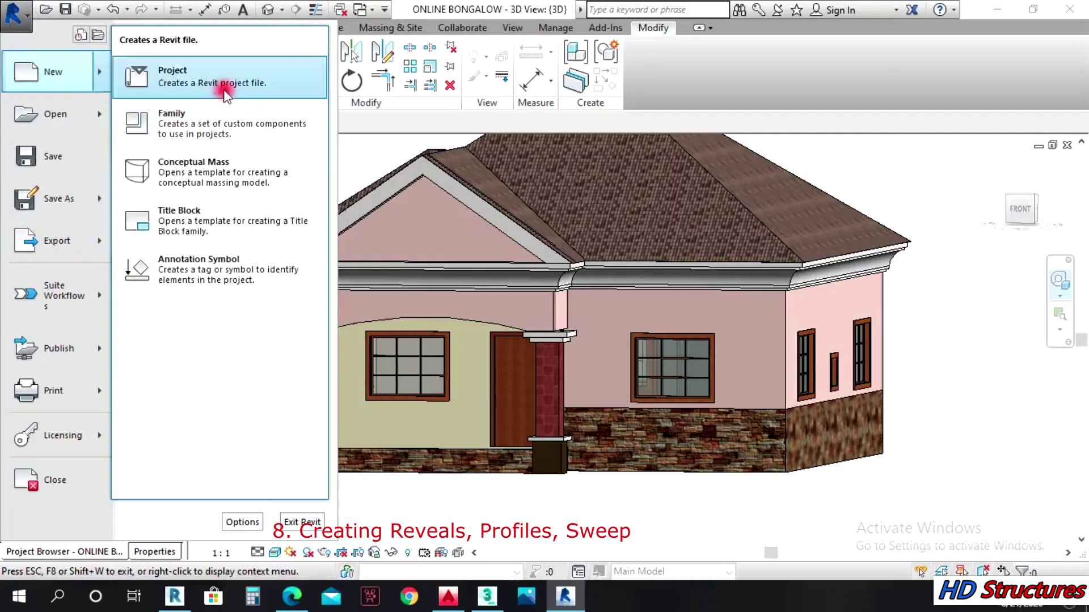
click(224, 125)
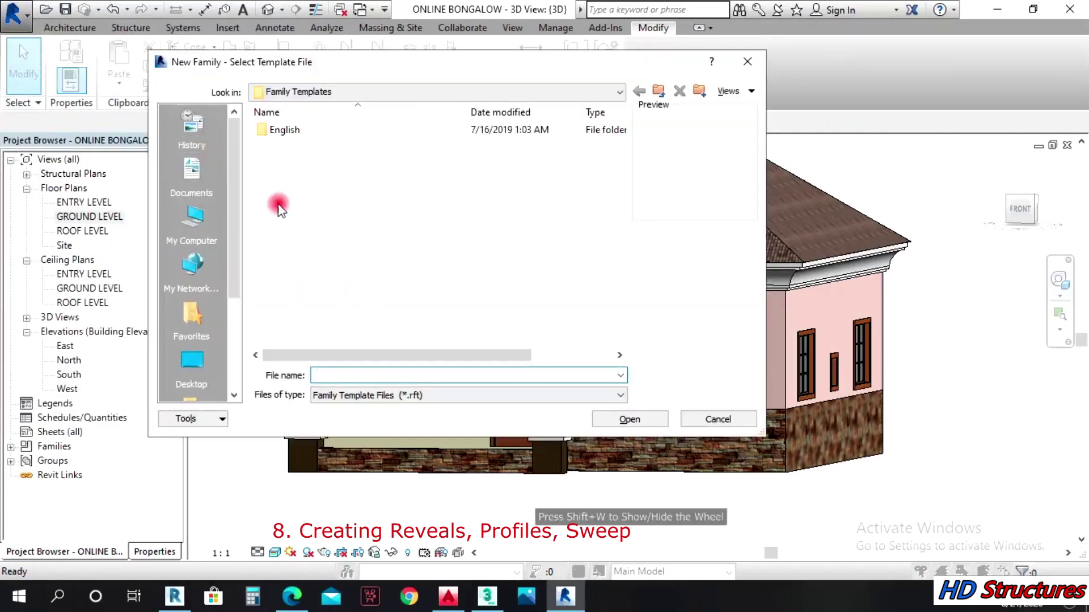
double_click(307, 130)
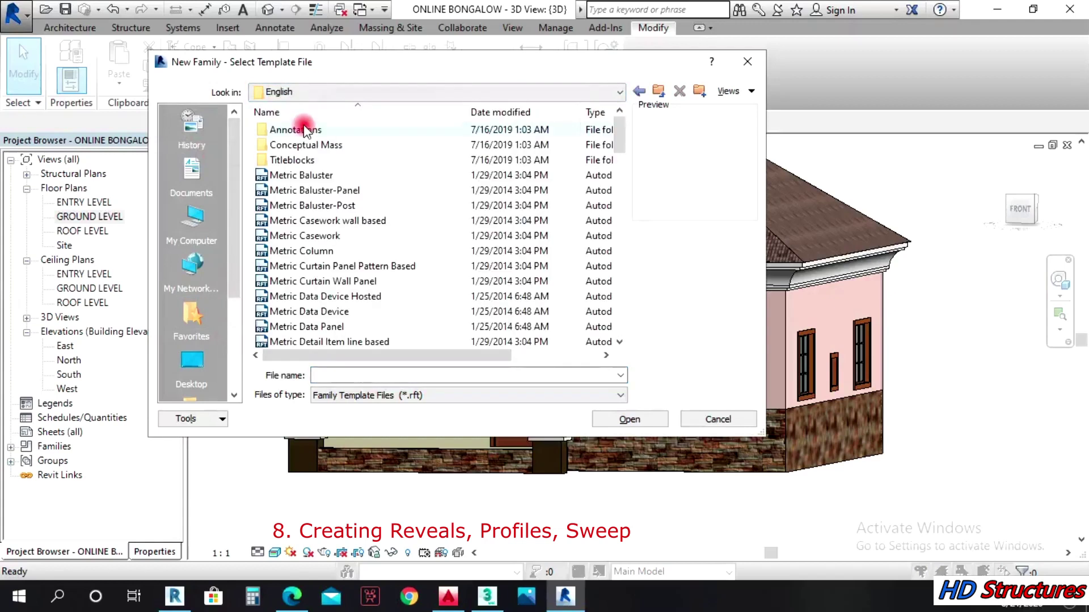
scroll(326, 250, down, 3)
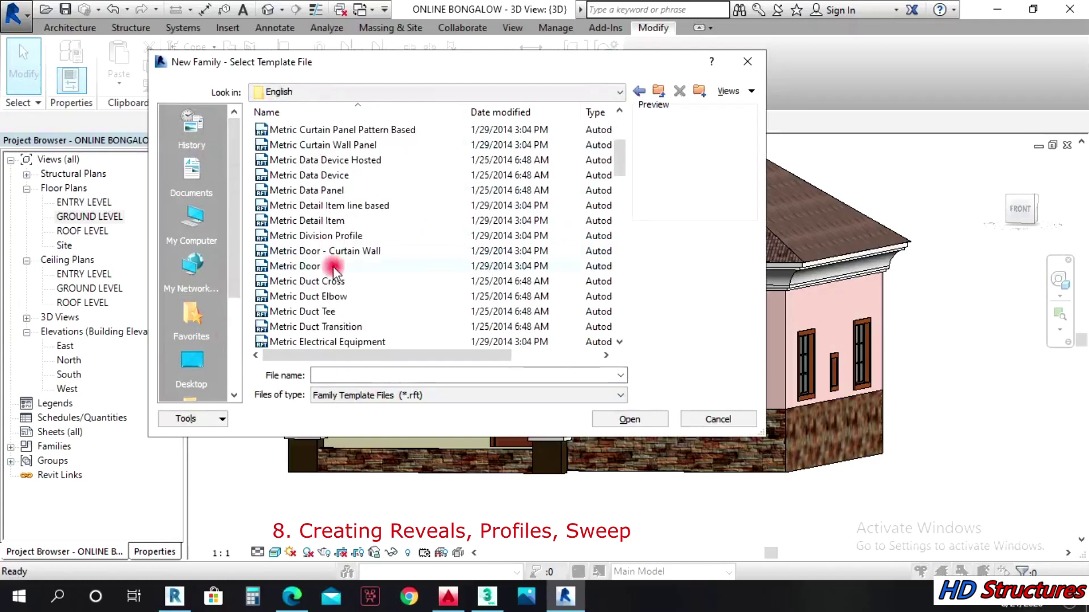
scroll(345, 312, down, 4)
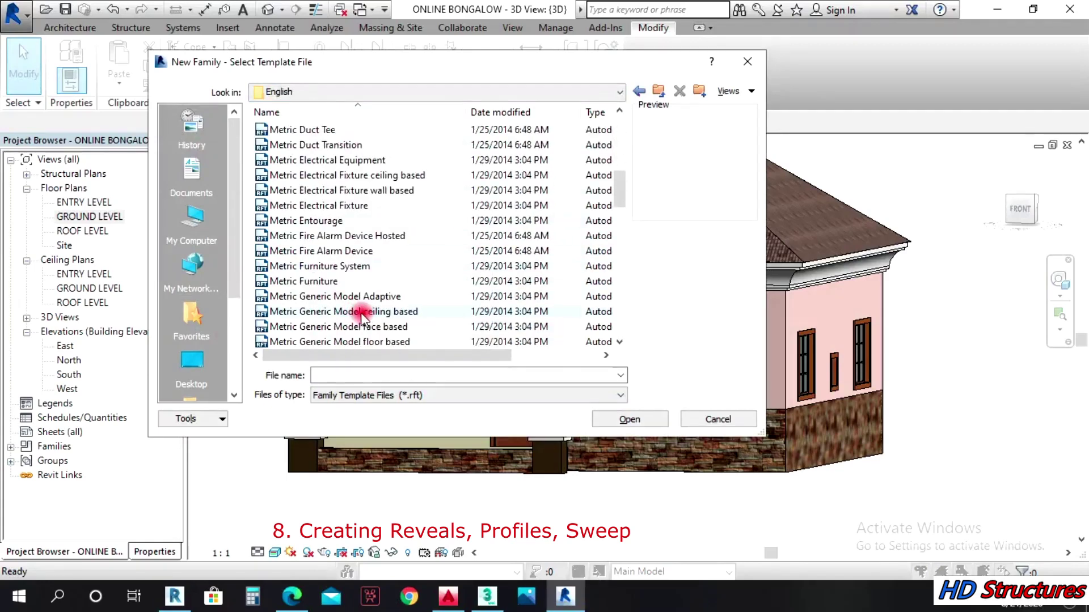
scroll(361, 315, down, 3)
scroll(380, 315, down, 2)
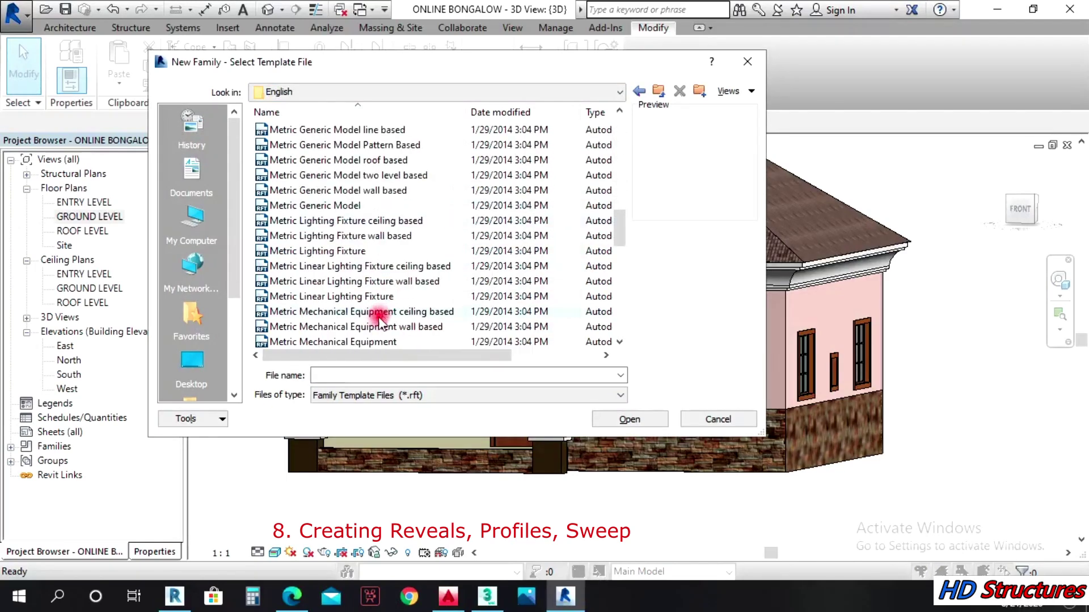
scroll(375, 273, down, 1)
scroll(370, 300, down, 1)
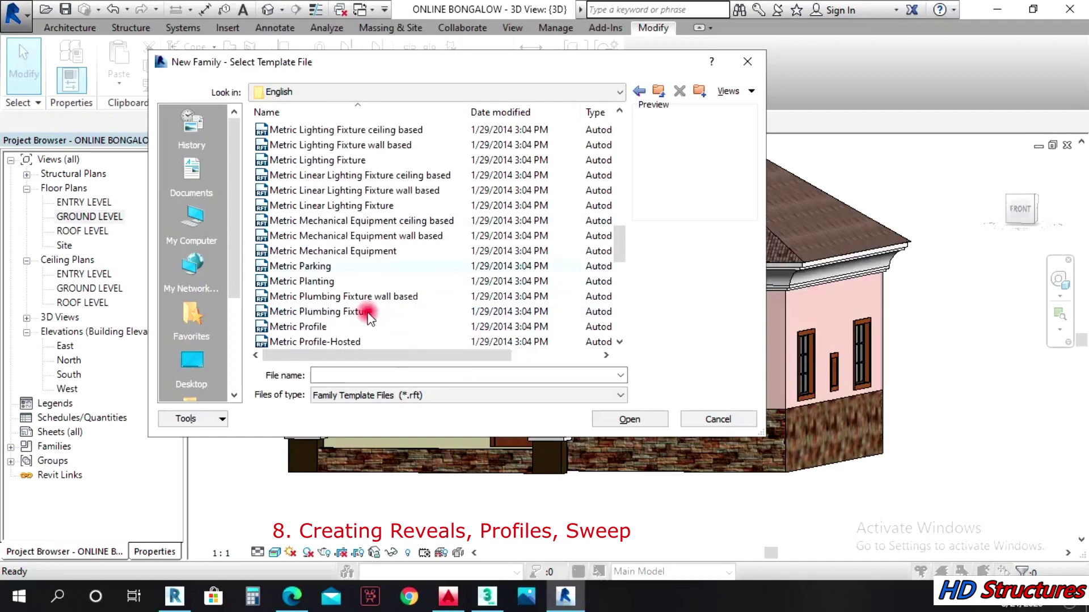
click(320, 328)
click(593, 418)
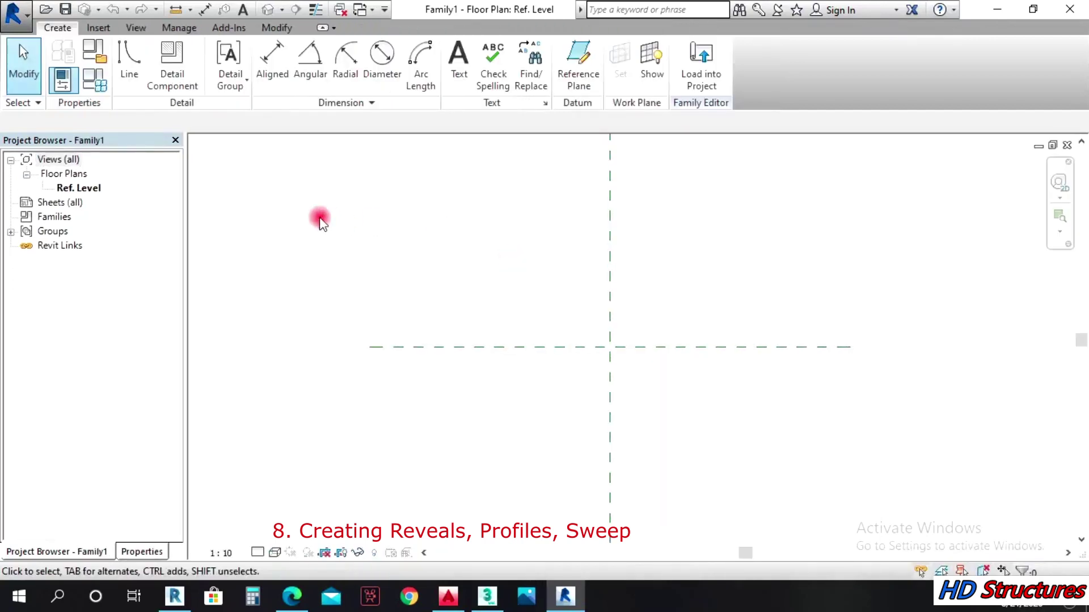
Draw a closed rectangle of lines about 55 mm wide and 115 mm high, starting at the reference planes' intersection
click(126, 59)
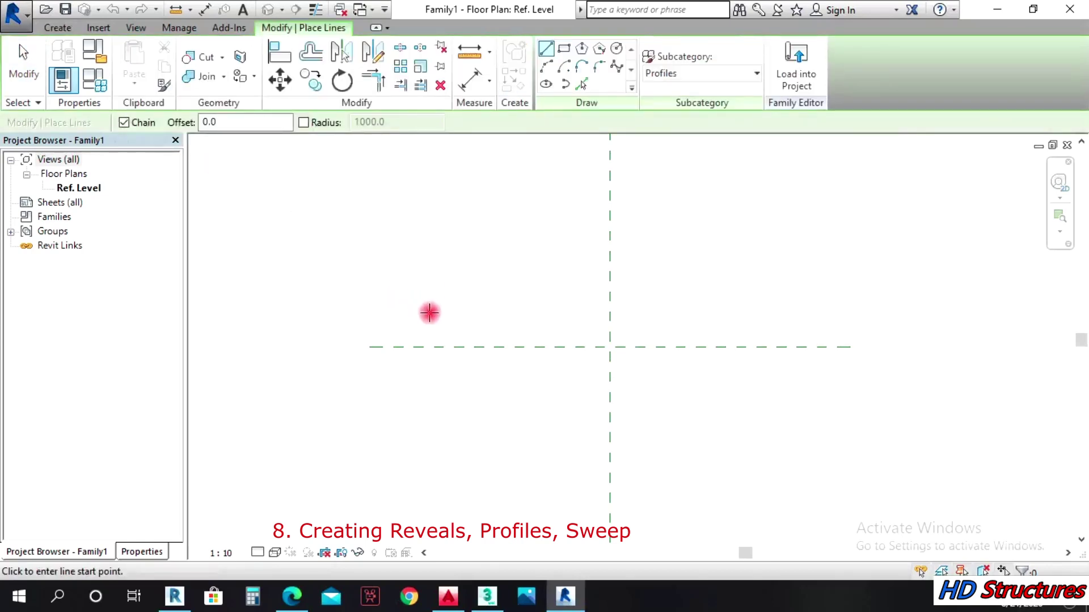
scroll(601, 356, up, 2)
click(617, 341)
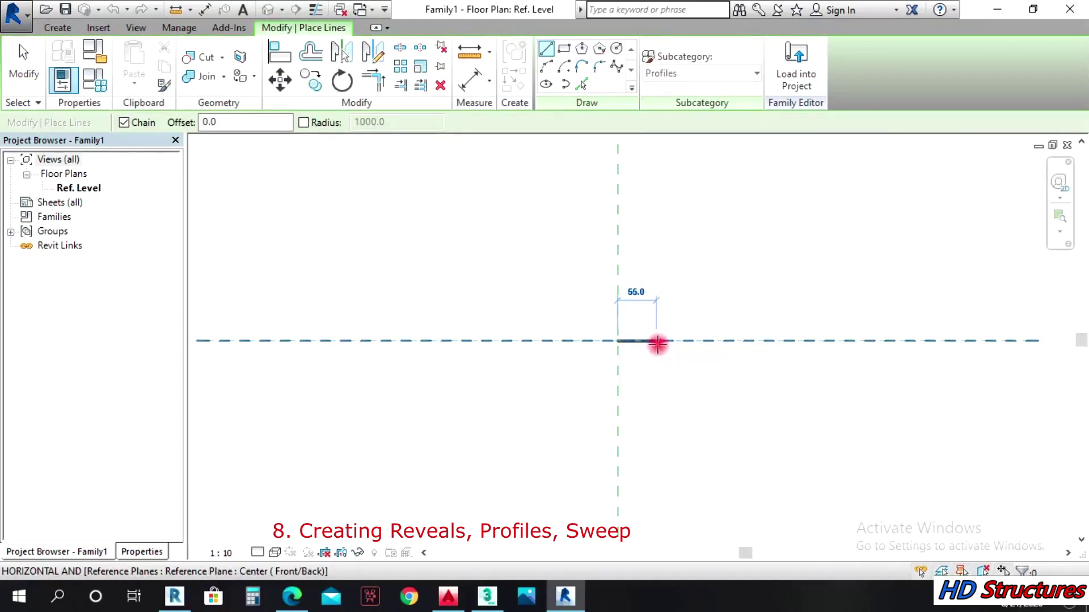
click(657, 342)
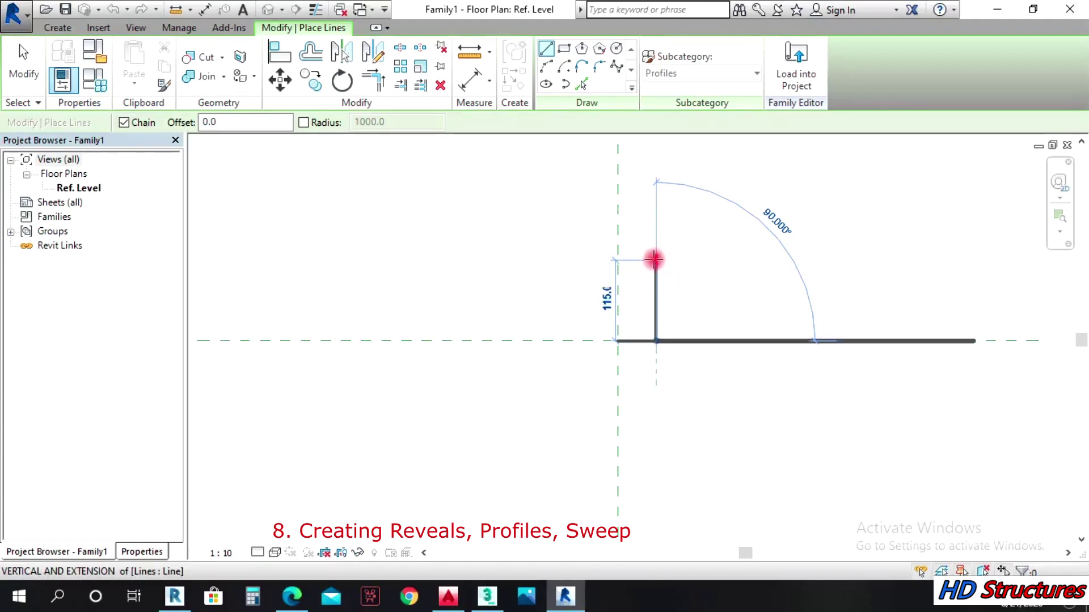
click(655, 257)
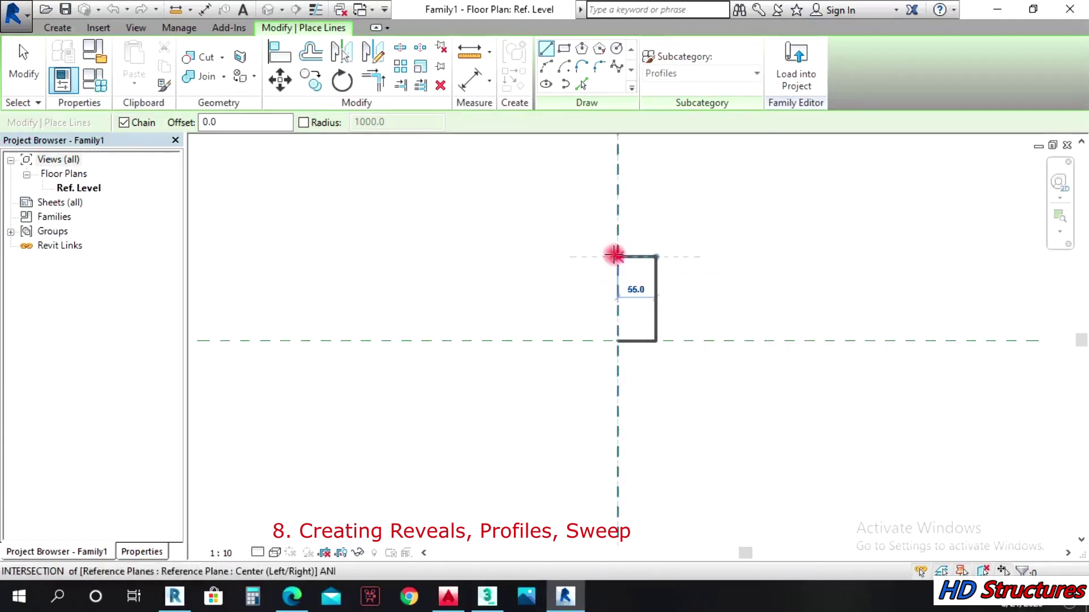
click(615, 256)
click(616, 339)
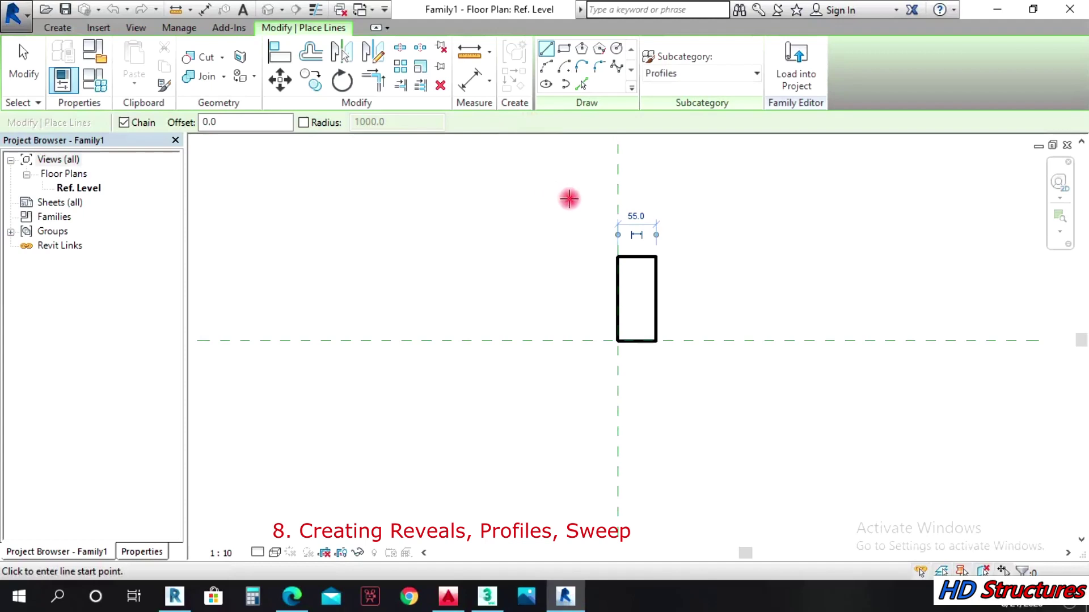
Draw a rounding arc of 20 mm radius inside the rectangle's upper right corner, from the top line to the right line
click(544, 67)
scroll(641, 258, up, 3)
click(640, 264)
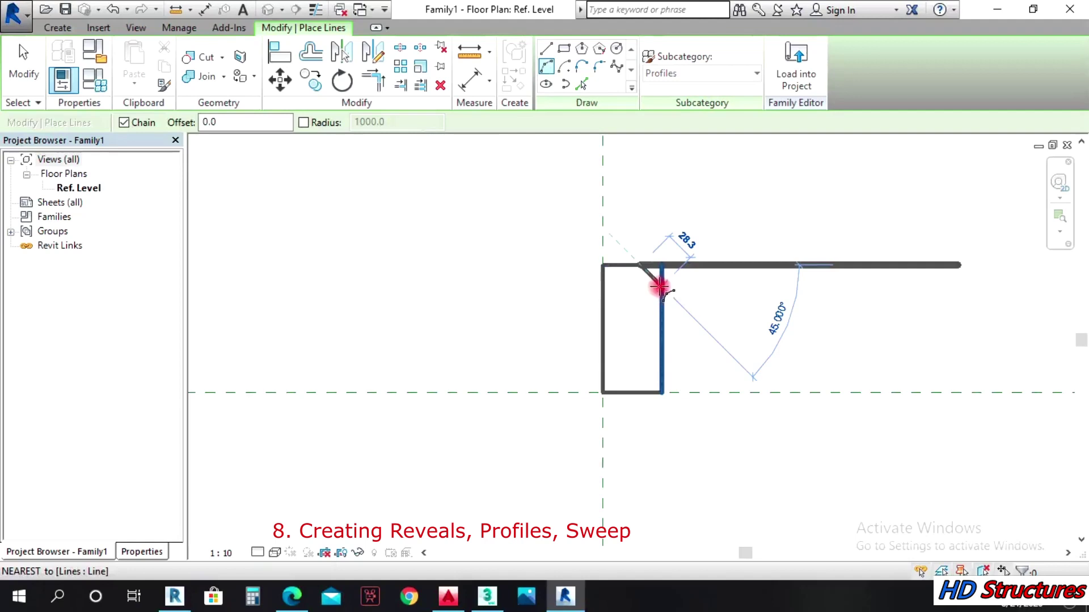
scroll(659, 287, up, 1)
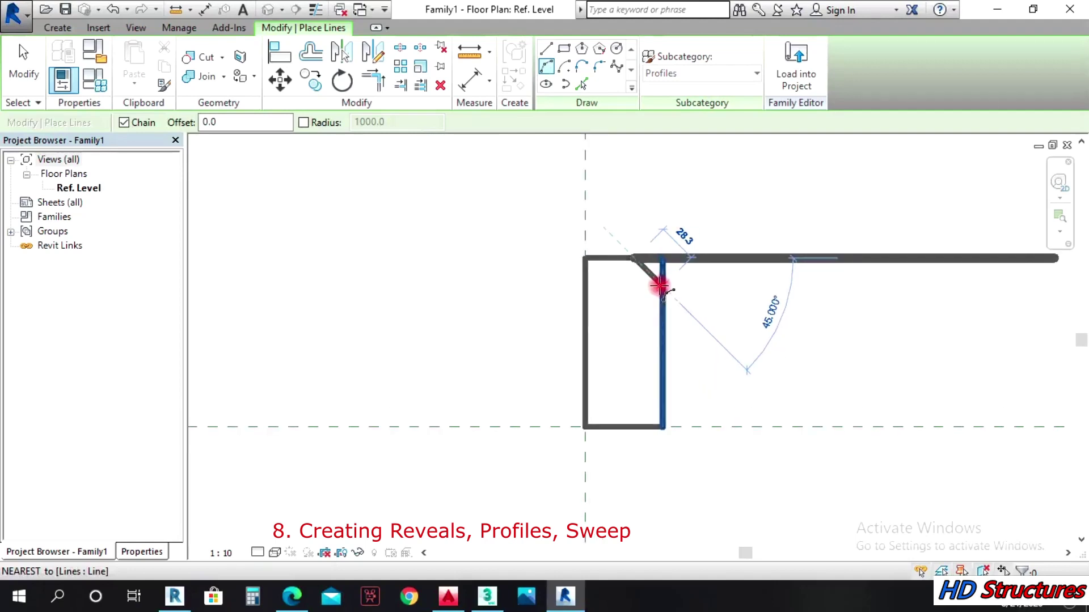
click(659, 287)
scroll(655, 272, up, 1)
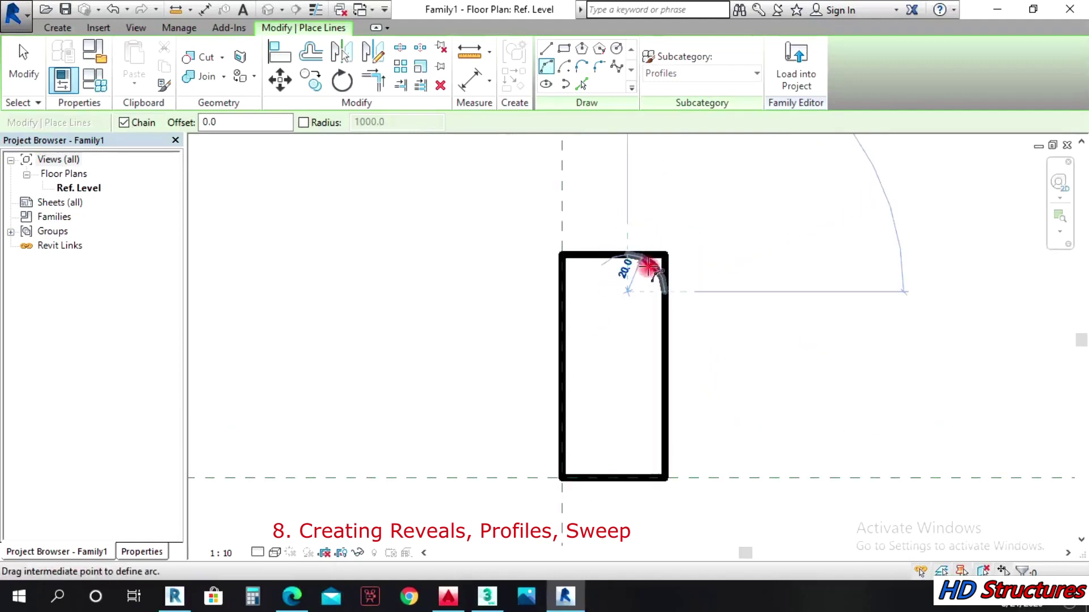
click(651, 266)
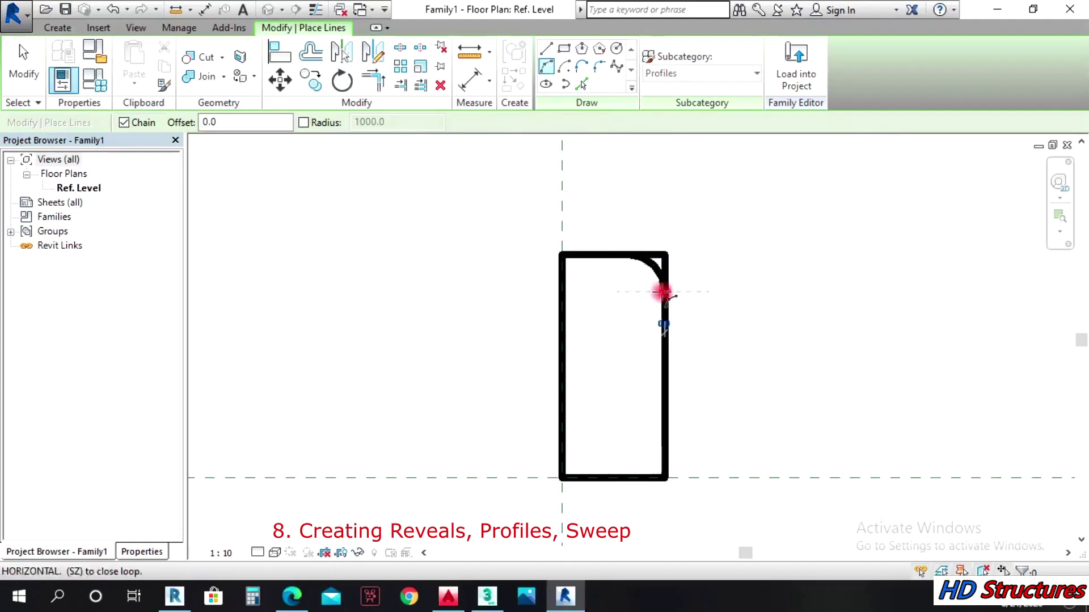
Continue the upper corner's rounding with a tangent arc of 20 mm radius curving back inside the rectangle
click(652, 323)
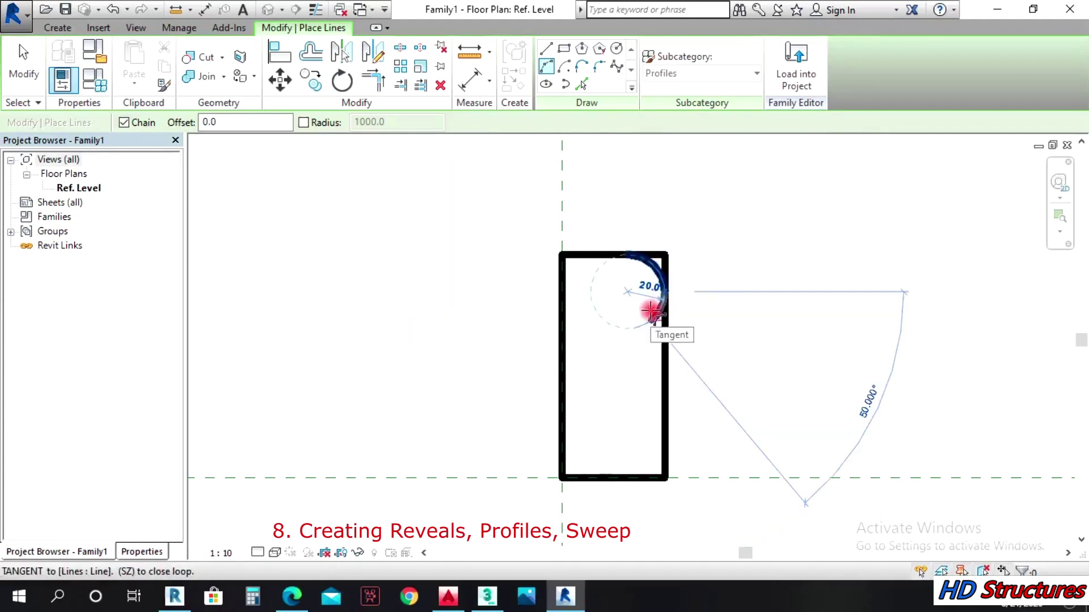
click(650, 311)
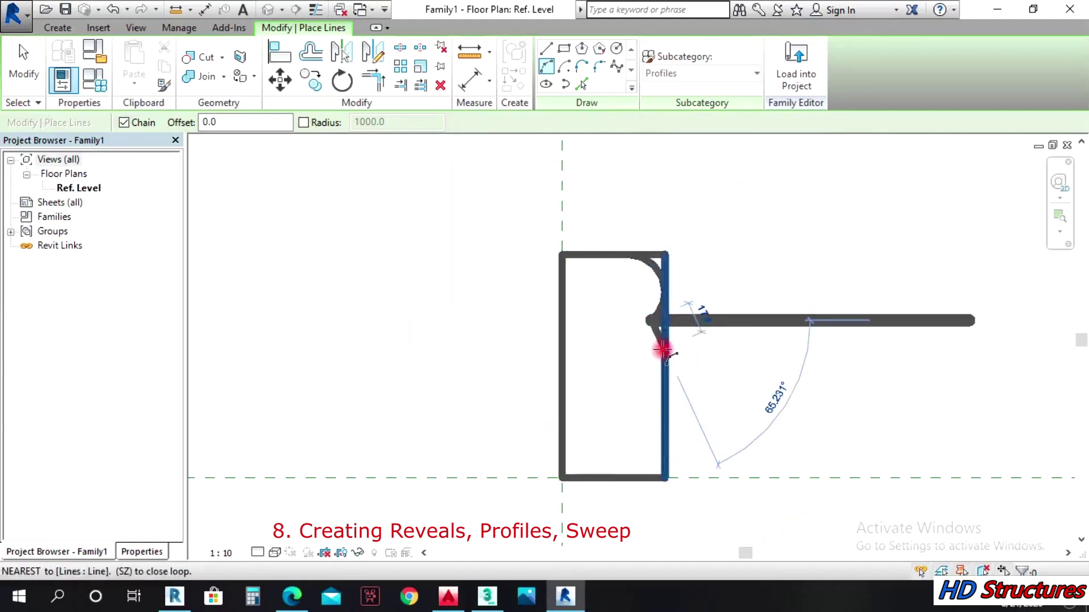
scroll(662, 343, up, 1)
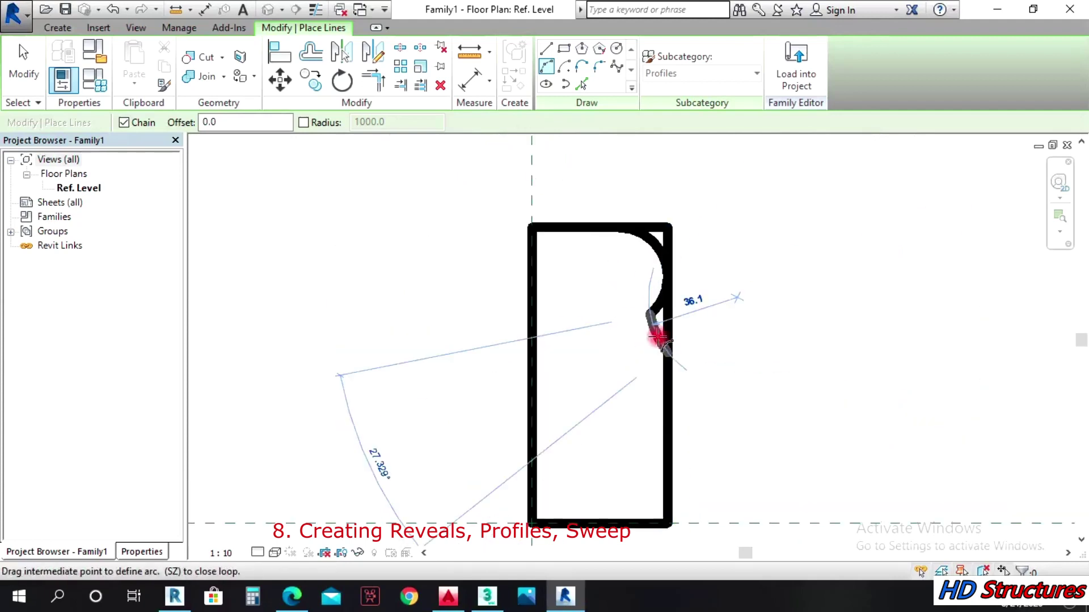
scroll(660, 338, up, 1)
click(663, 334)
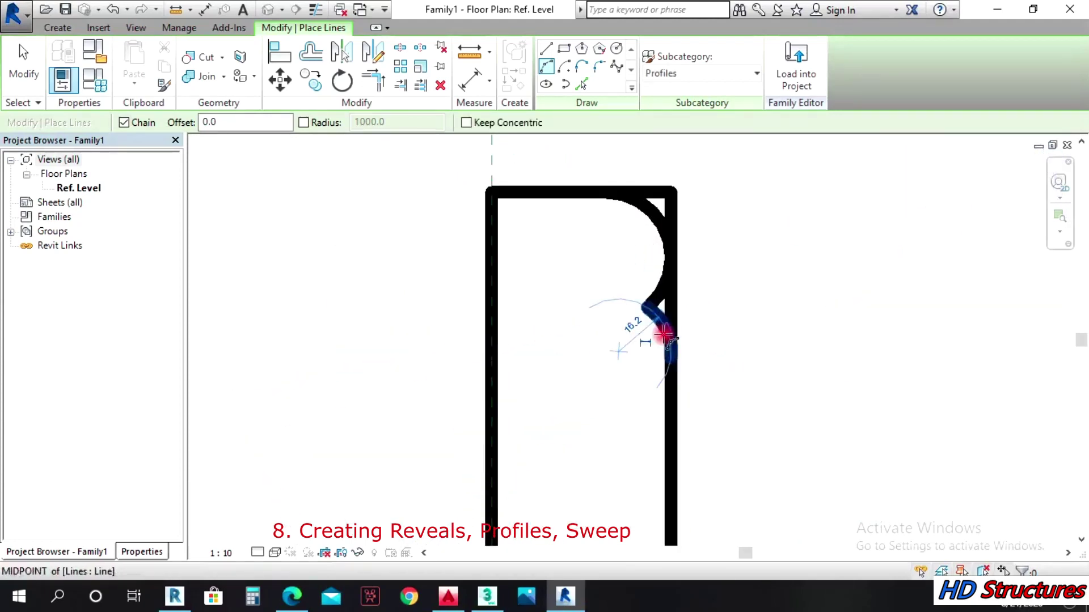
click(671, 363)
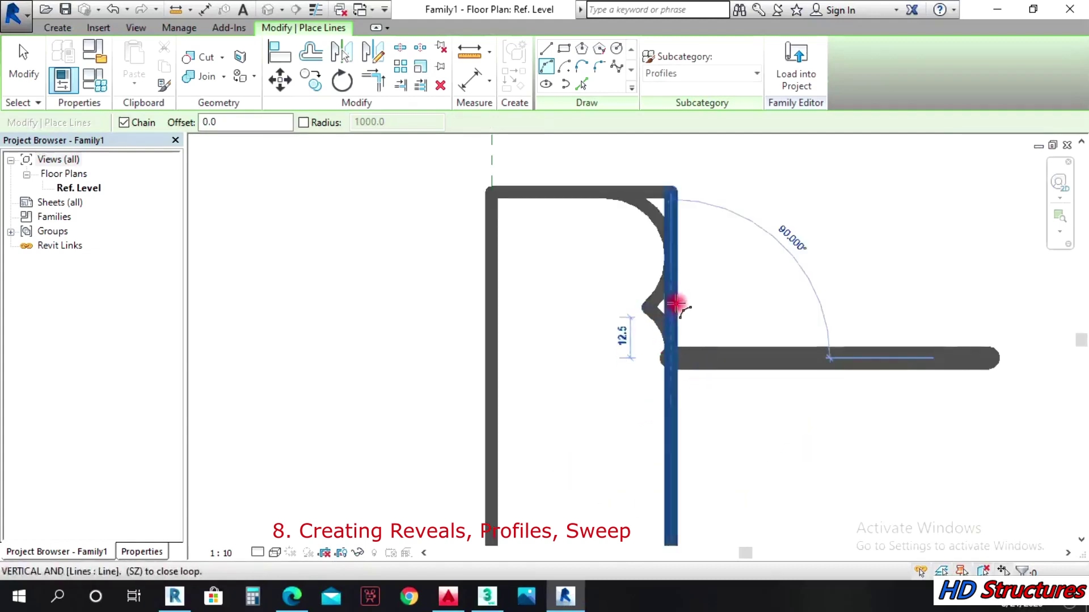
scroll(680, 312, down, 1)
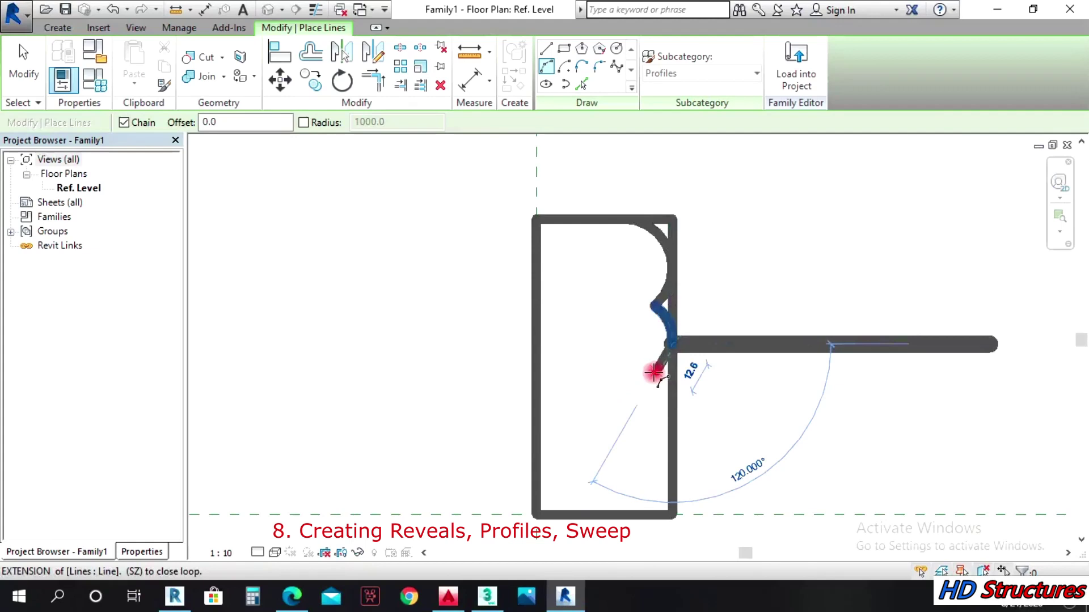
click(652, 370)
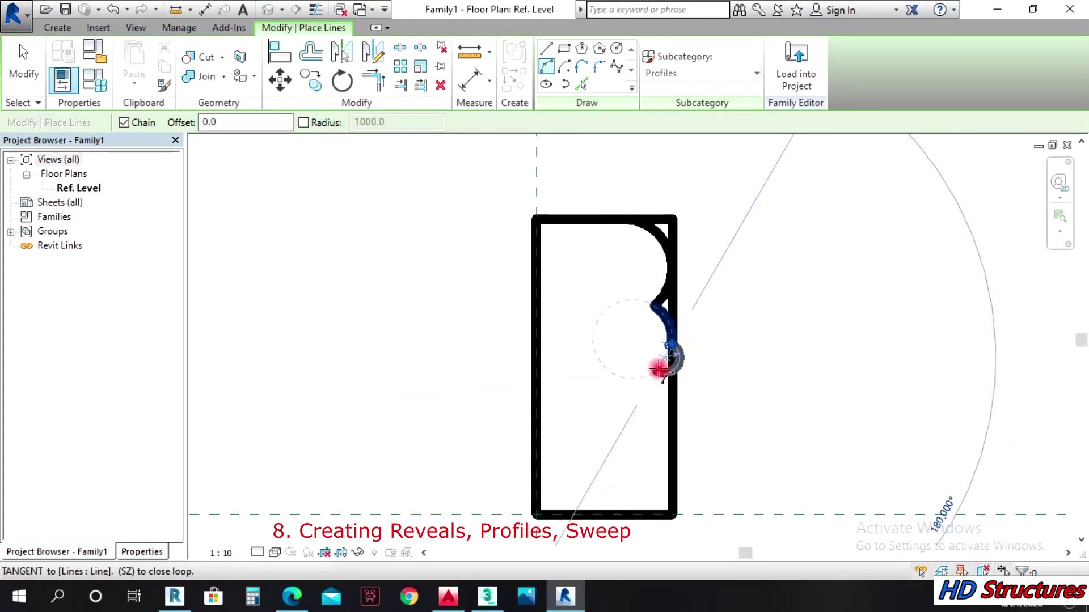
scroll(659, 368, up, 1)
click(660, 369)
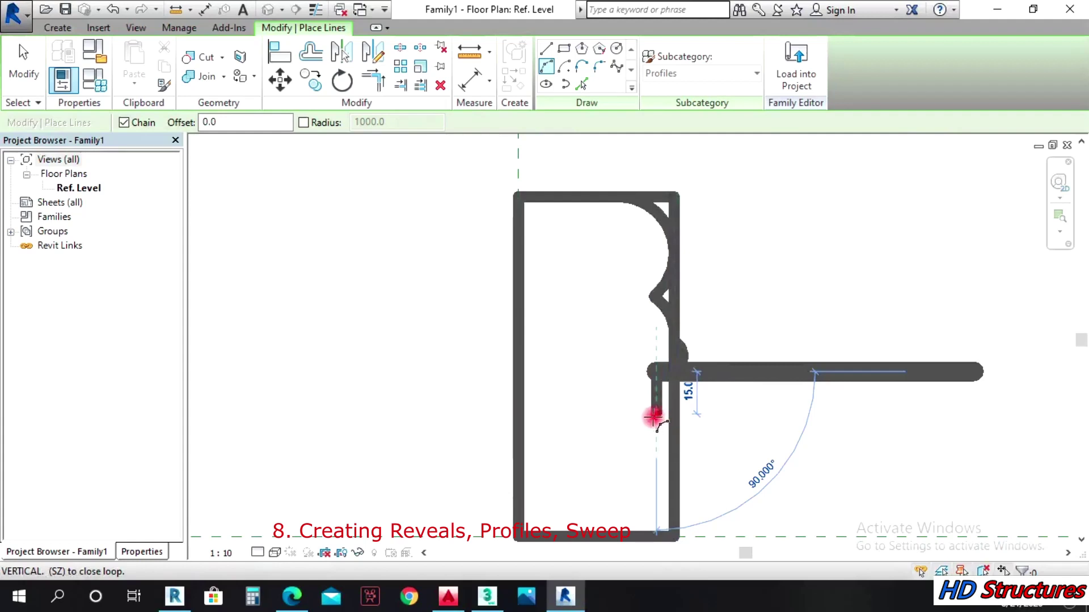
key(Escape)
key(ctrl+z)
key(ctrl+z)
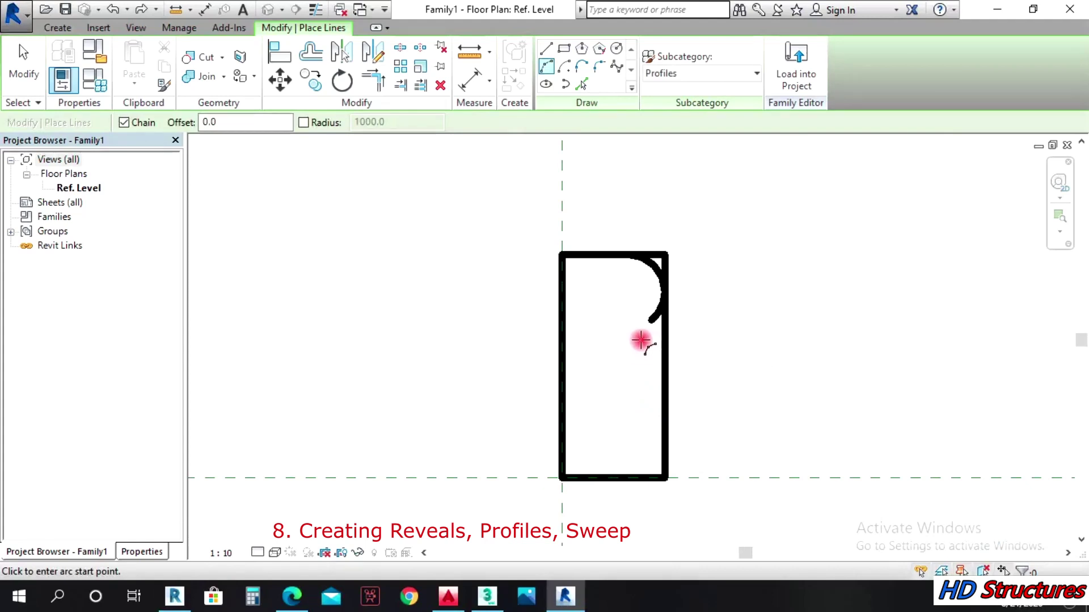
Draw an arc of about 34 mm radius across the rectangle's lower right corner, from the bottom line to the right line
click(633, 475)
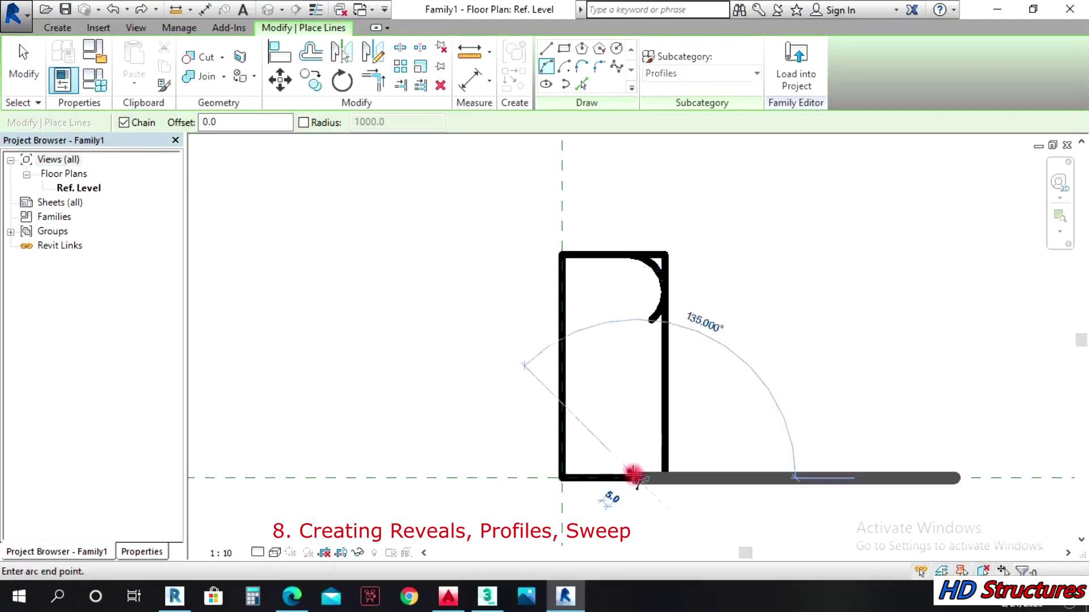
click(661, 440)
scroll(652, 451, up, 1)
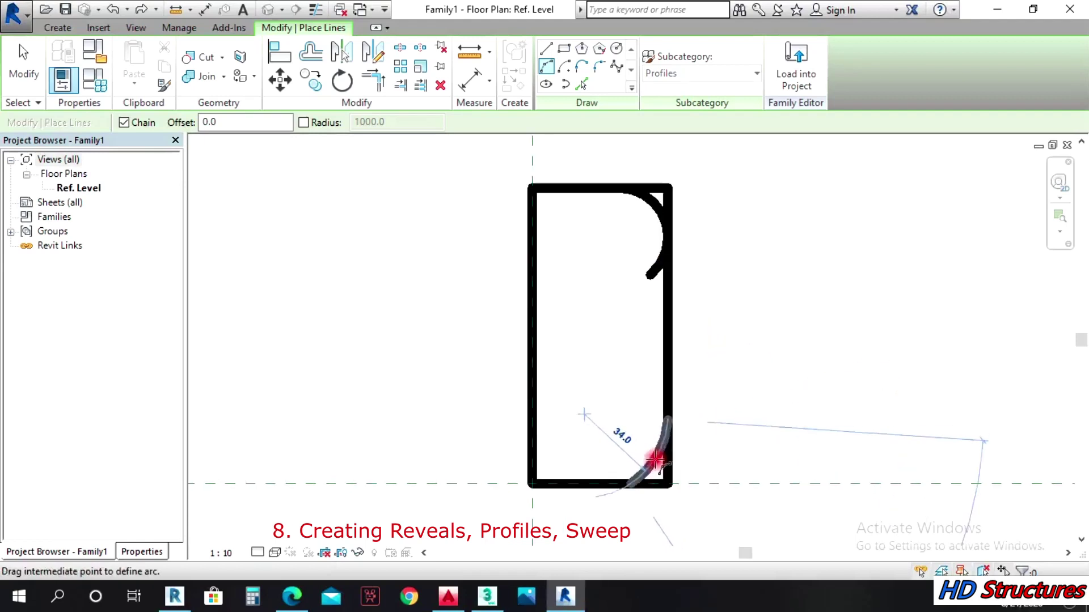
click(650, 468)
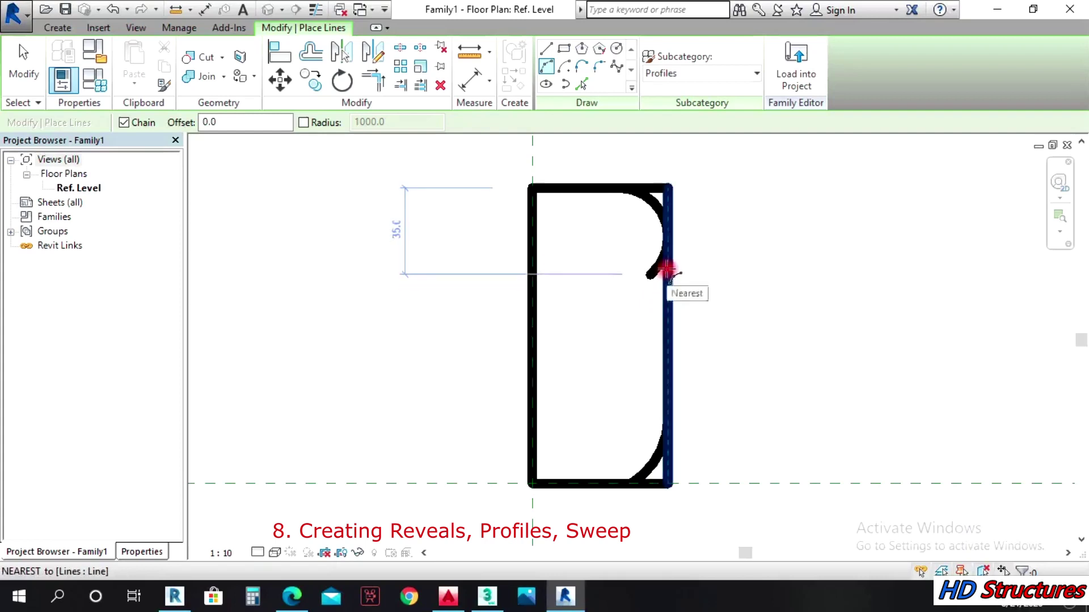
Draw an outward-bulging arc of about 25 mm radius along the right line, with its end points 40 mm apart
click(669, 297)
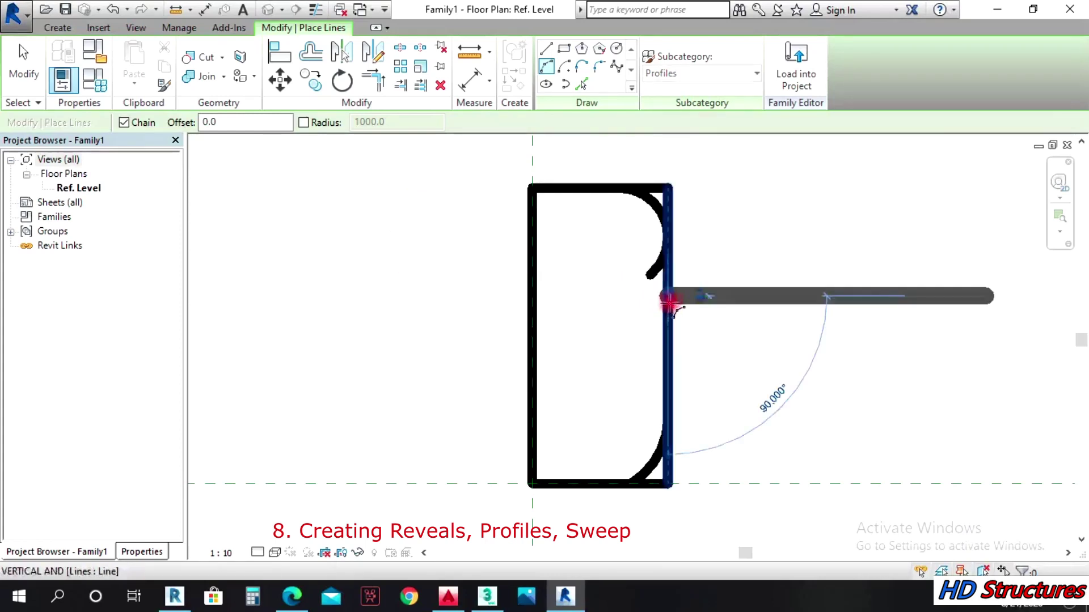
click(669, 391)
scroll(700, 365, up, 2)
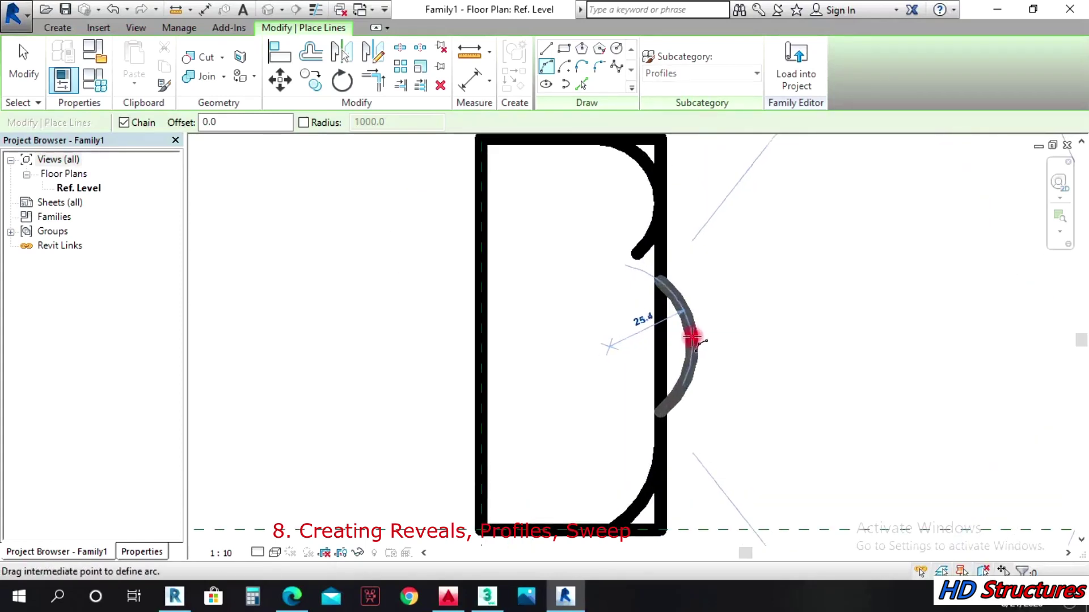
click(693, 337)
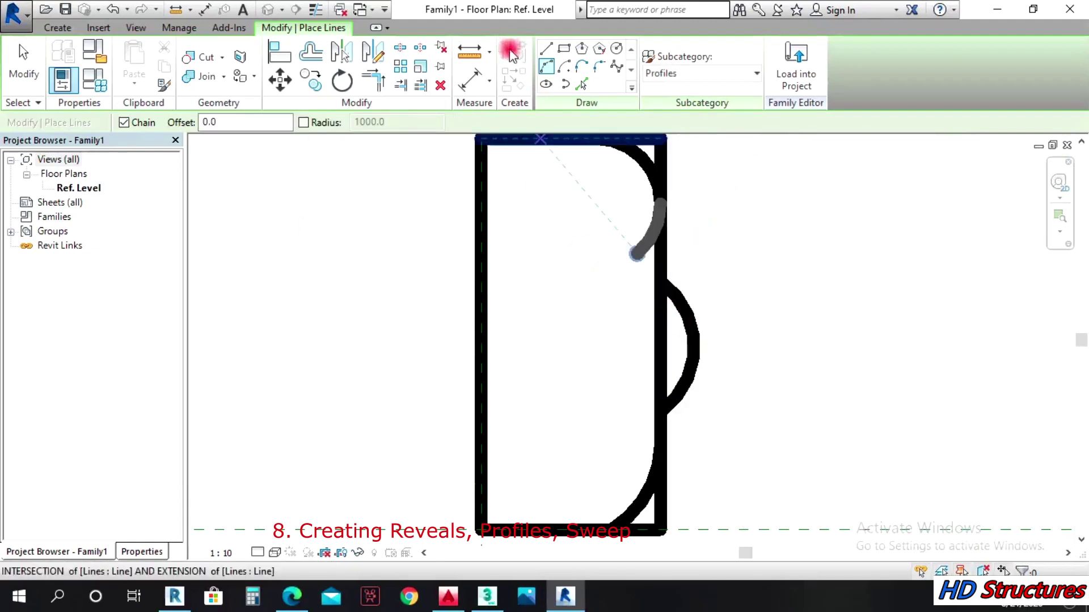
Split the right line behind the bulging arc and trim the lines to the bulge and to the lower corner arc
click(400, 47)
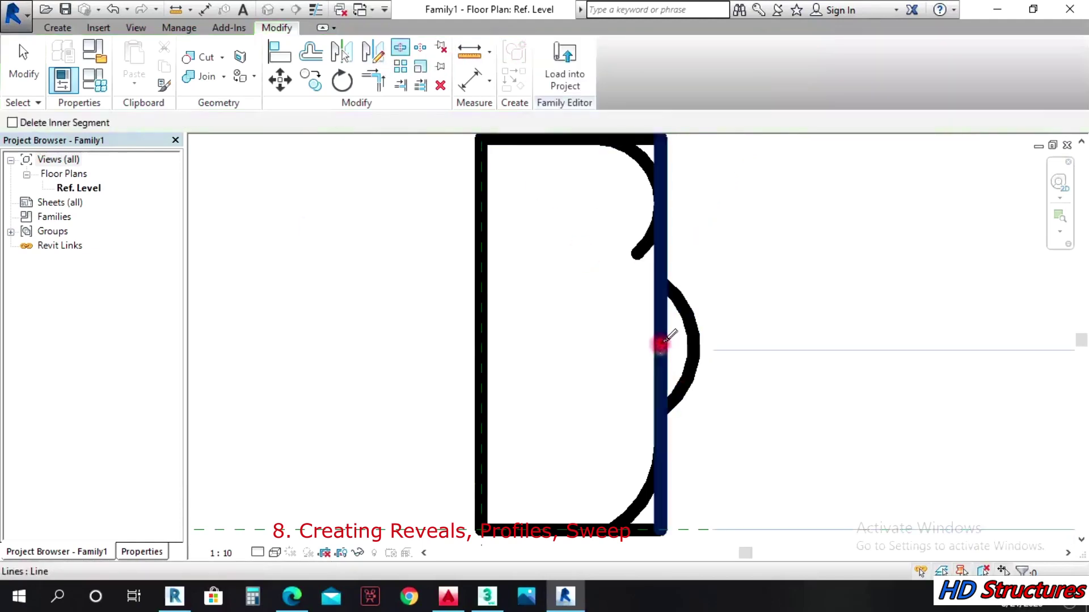
click(373, 80)
click(659, 289)
click(677, 298)
click(672, 400)
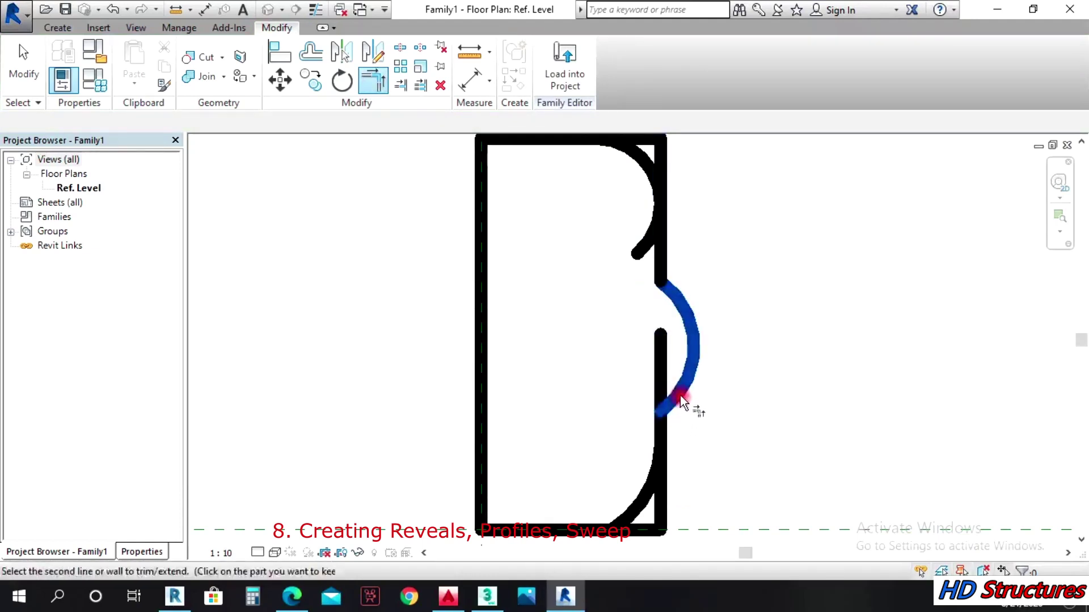
click(662, 431)
click(659, 423)
click(653, 466)
click(584, 533)
scroll(577, 416, down, 2)
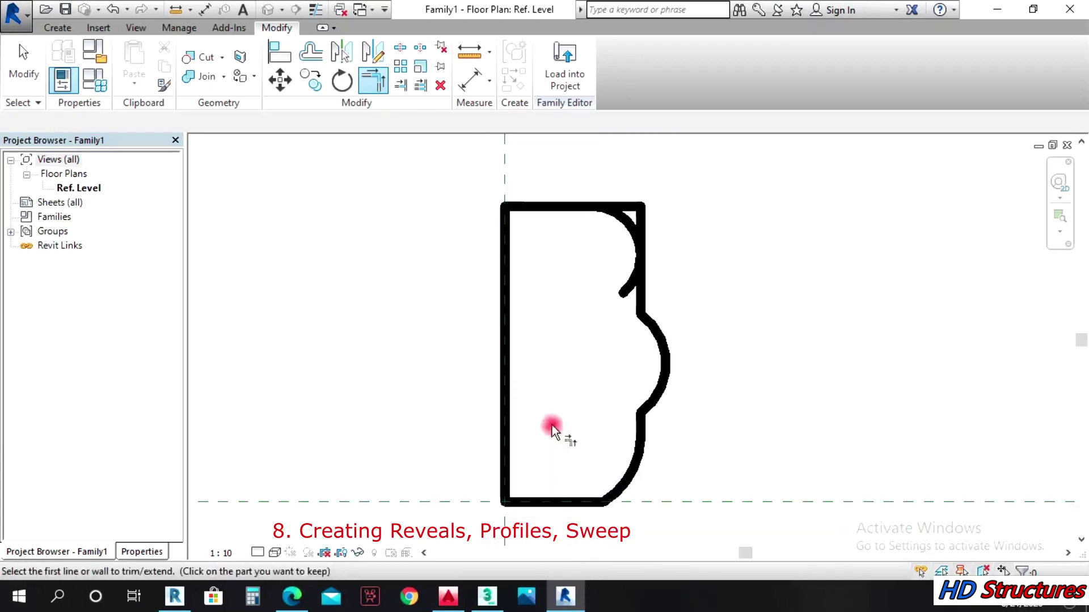
Set the view scale to 1:1 and trim the upper right corner's lines back to the rounding arc
click(238, 550)
click(257, 321)
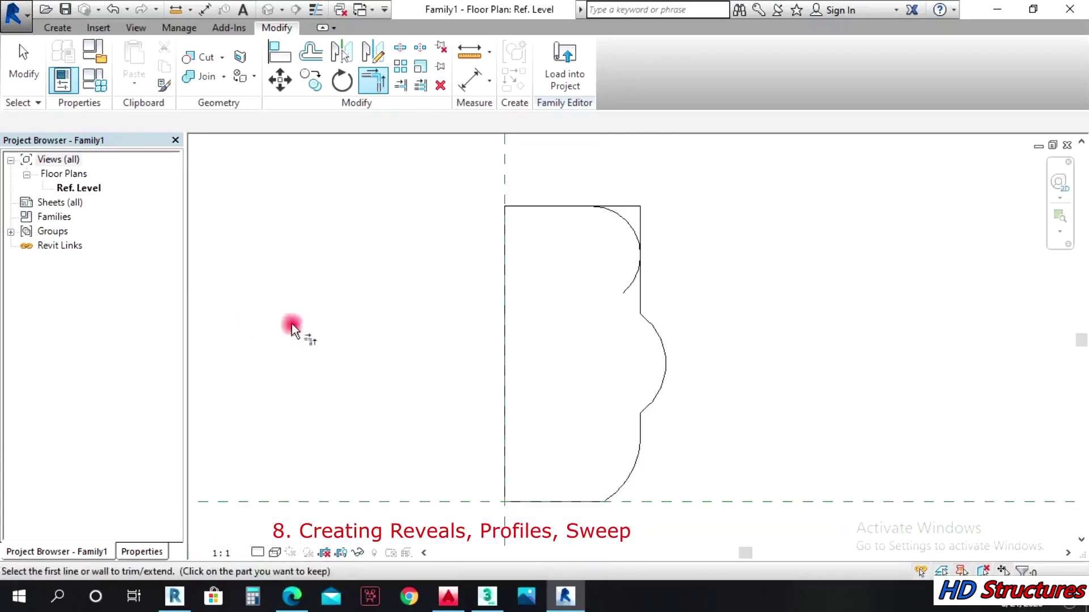
scroll(593, 291, up, 1)
click(641, 206)
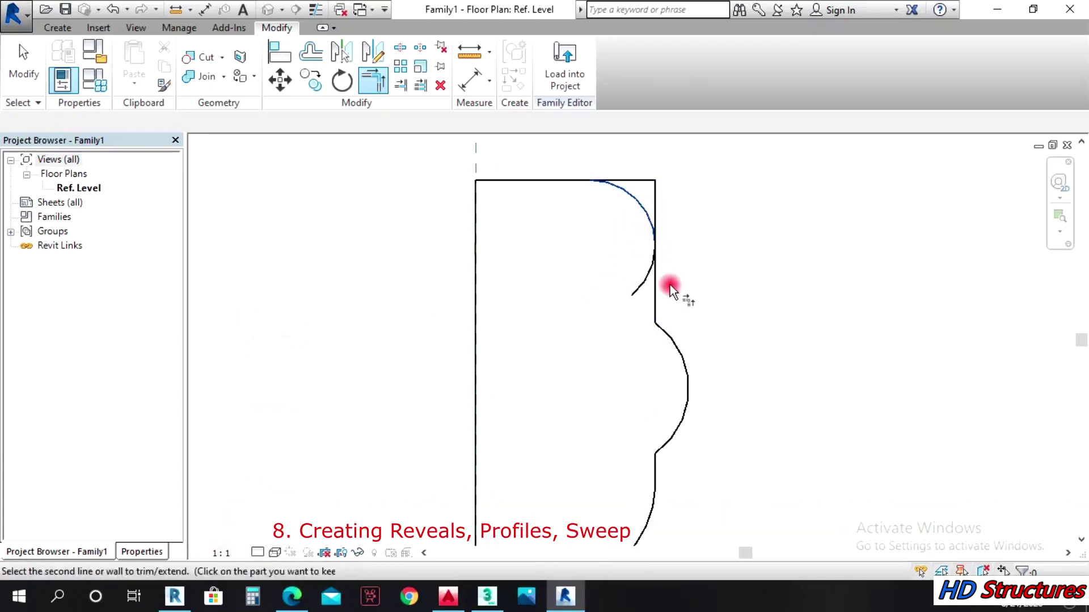
click(659, 278)
click(636, 206)
click(563, 181)
click(646, 213)
scroll(656, 244, up, 1)
click(654, 238)
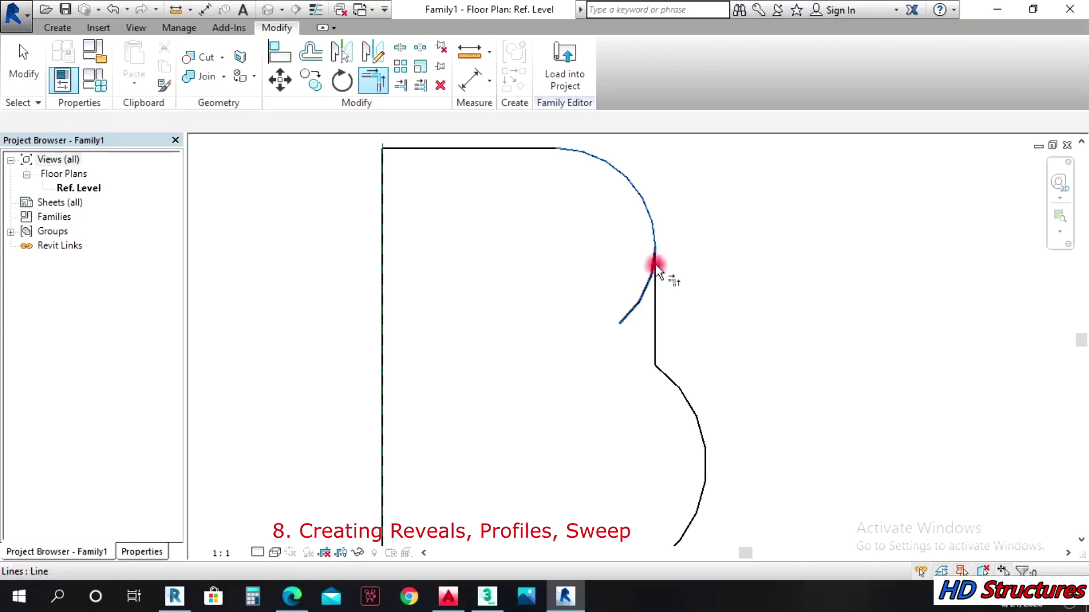
key(Escape)
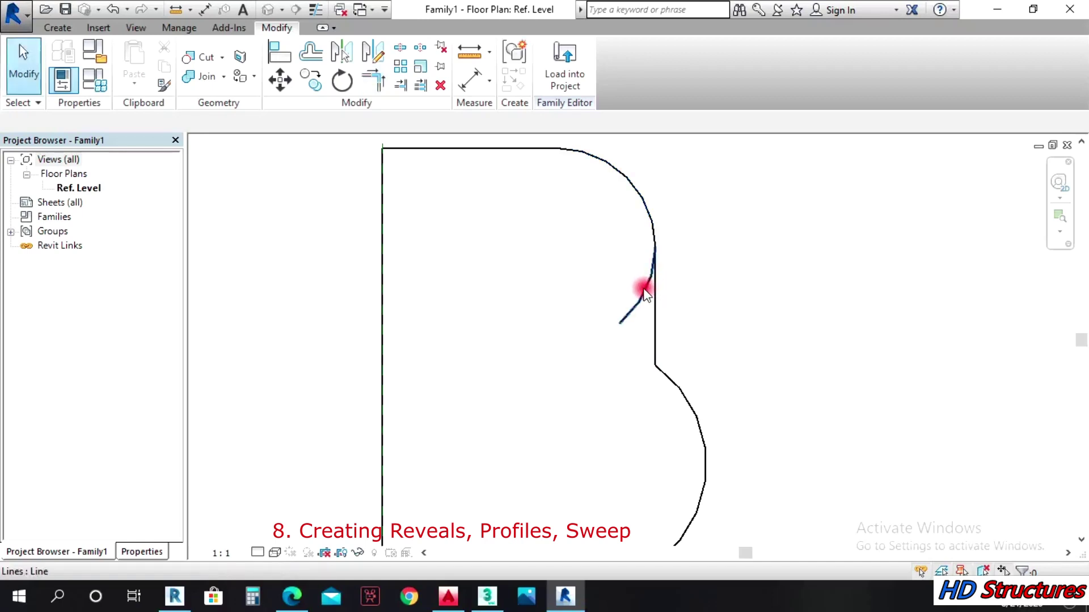
Delete the leftover arc segment curving inside the profile below the upper rounded corner
click(644, 287)
key(Delete)
scroll(606, 246, down, 4)
scroll(643, 350, up, 1)
scroll(581, 329, down, 1)
scroll(564, 175, up, 1)
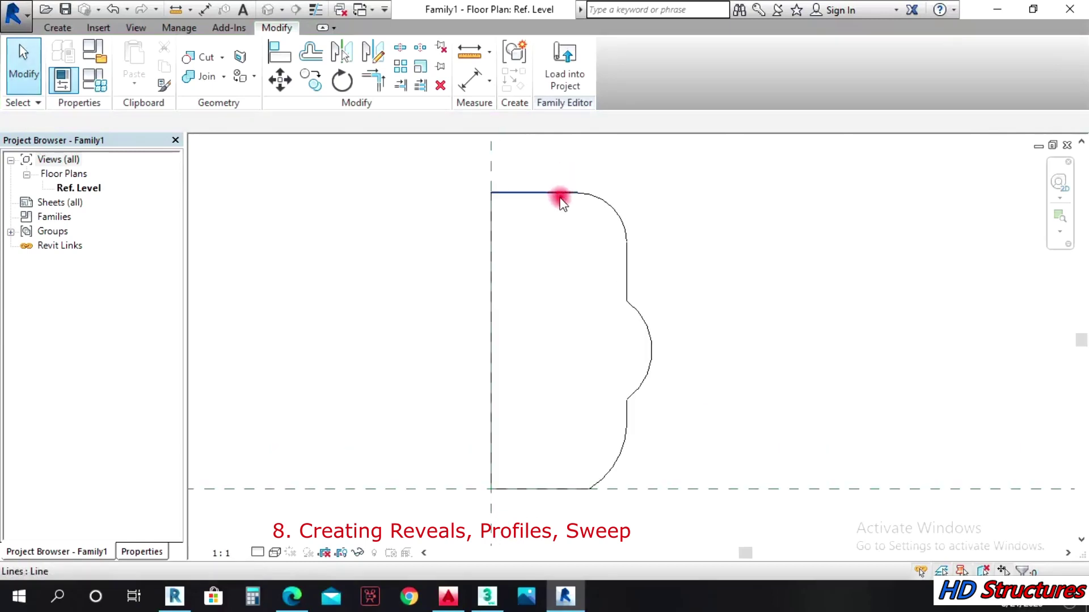
scroll(516, 222, down, 1)
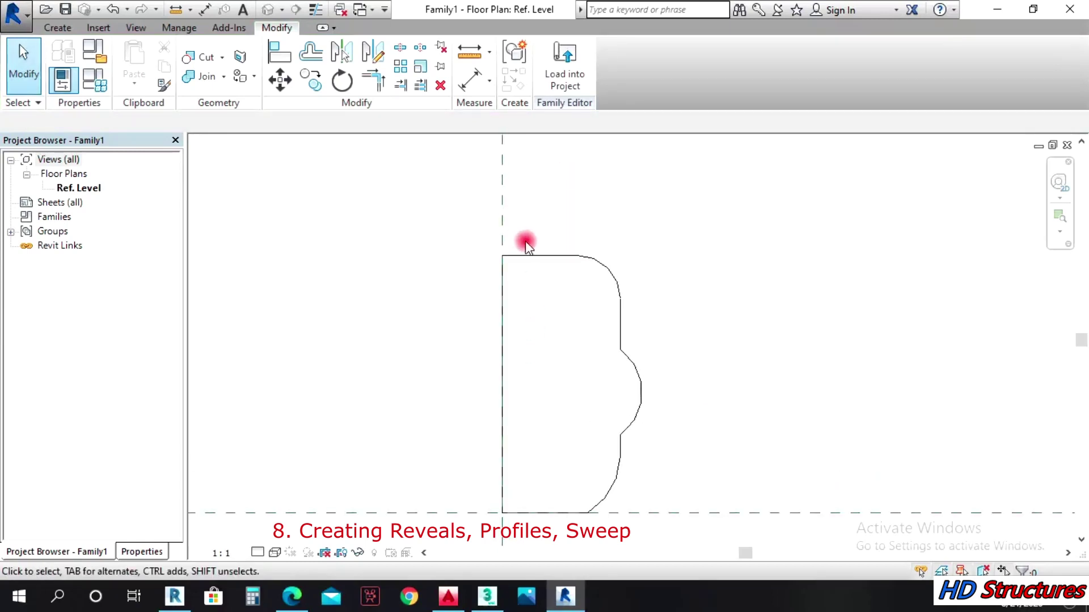
scroll(526, 245, down, 1)
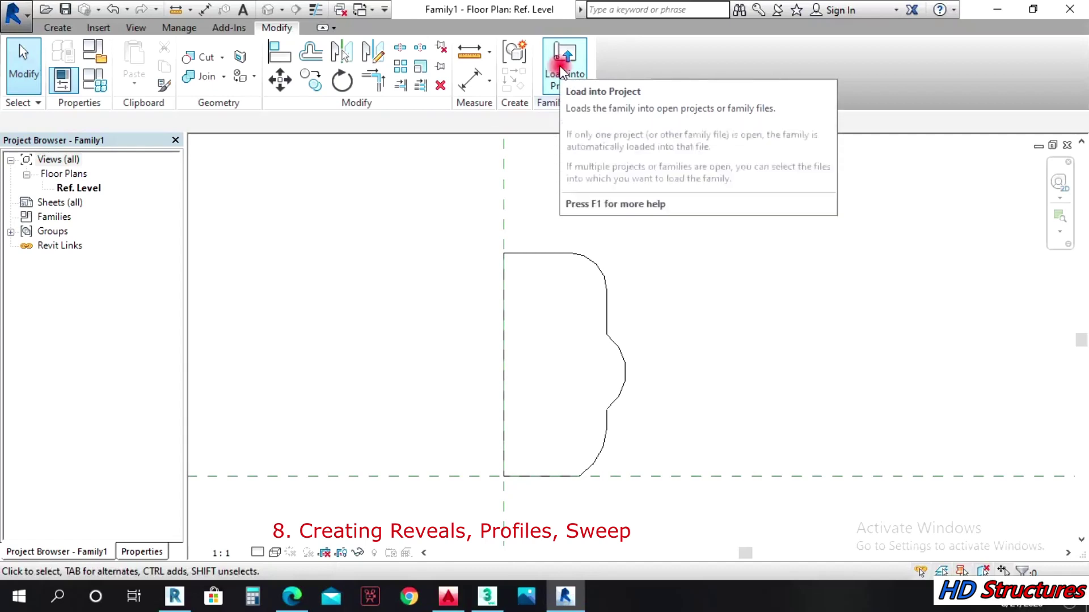
Start saving the family under a new name and create a folder named PROFILES inside ONLINE LESSONS
click(25, 22)
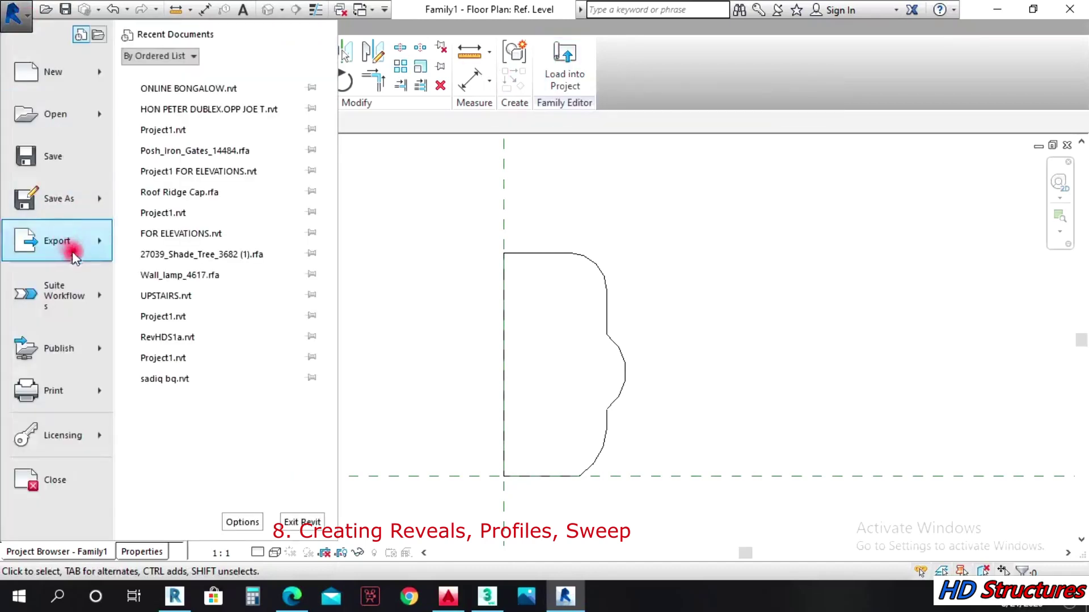
click(104, 204)
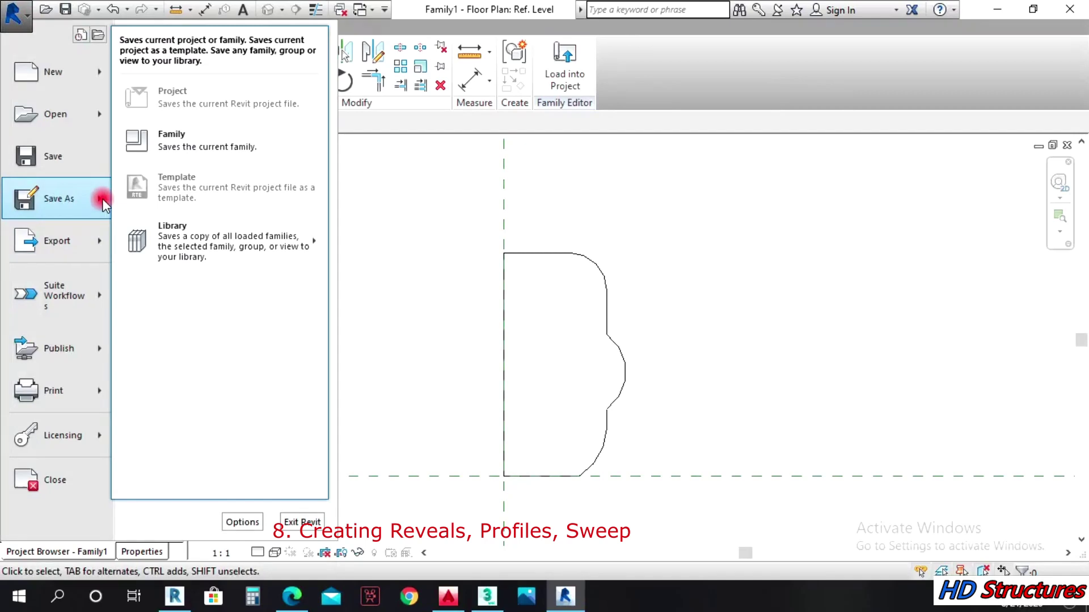
click(59, 194)
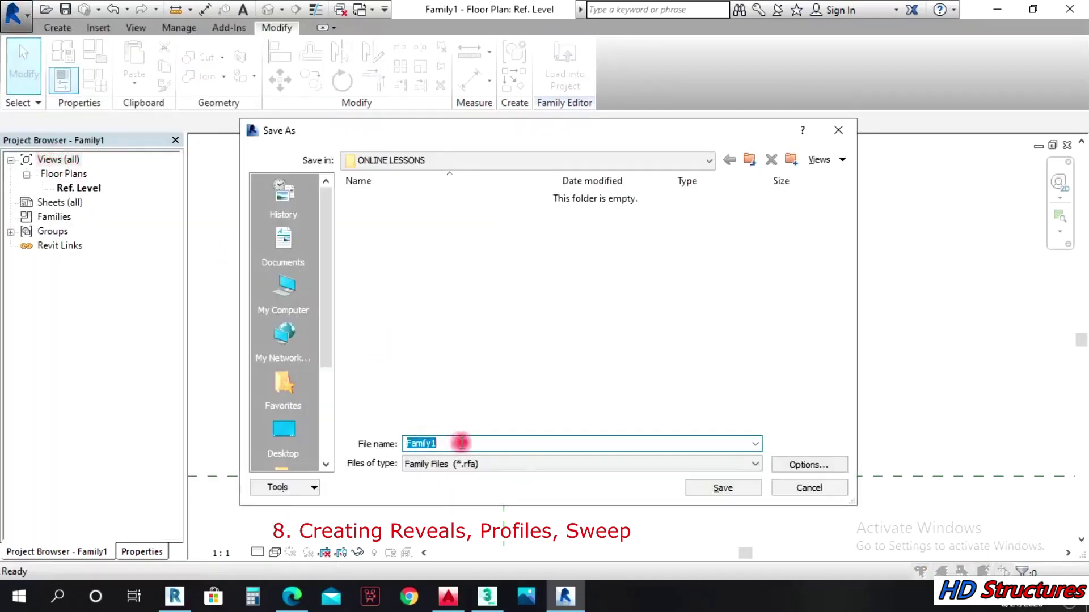
click(803, 462)
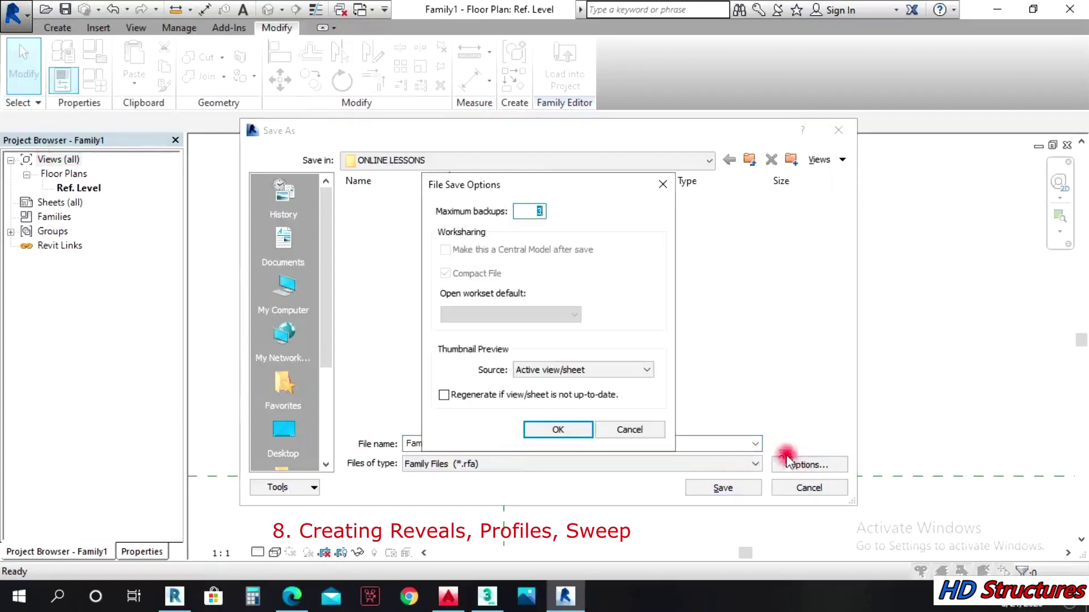
click(545, 429)
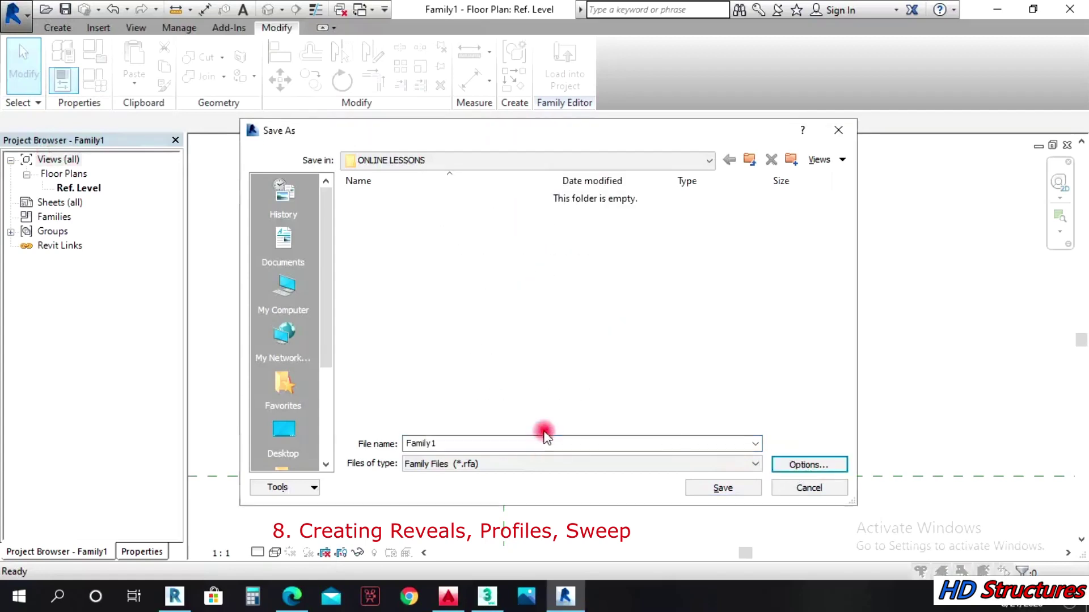
right_click(358, 209)
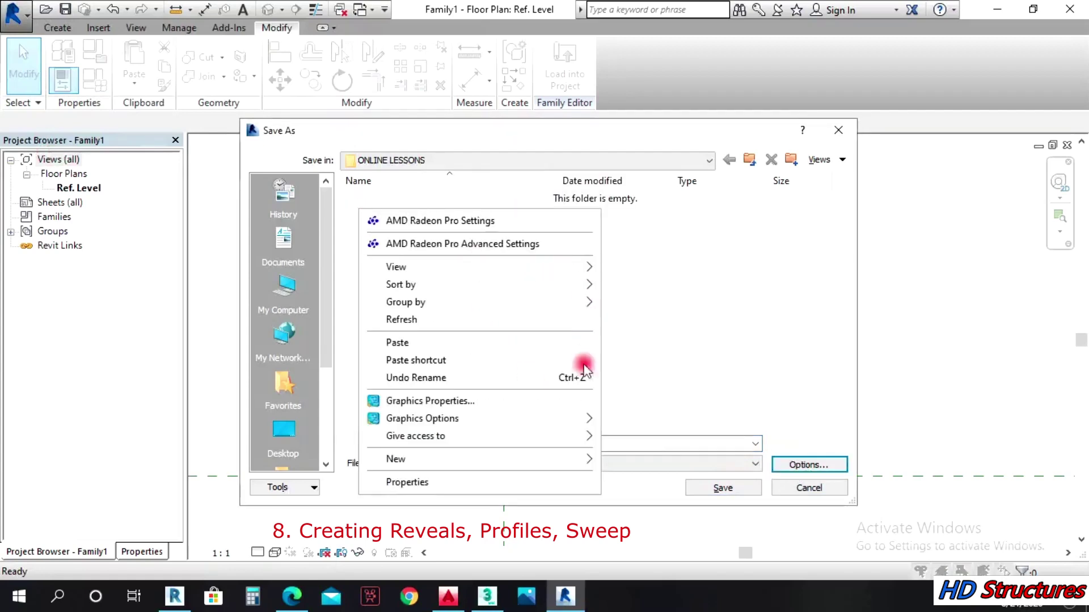
mouse_move(591, 465)
click(641, 258)
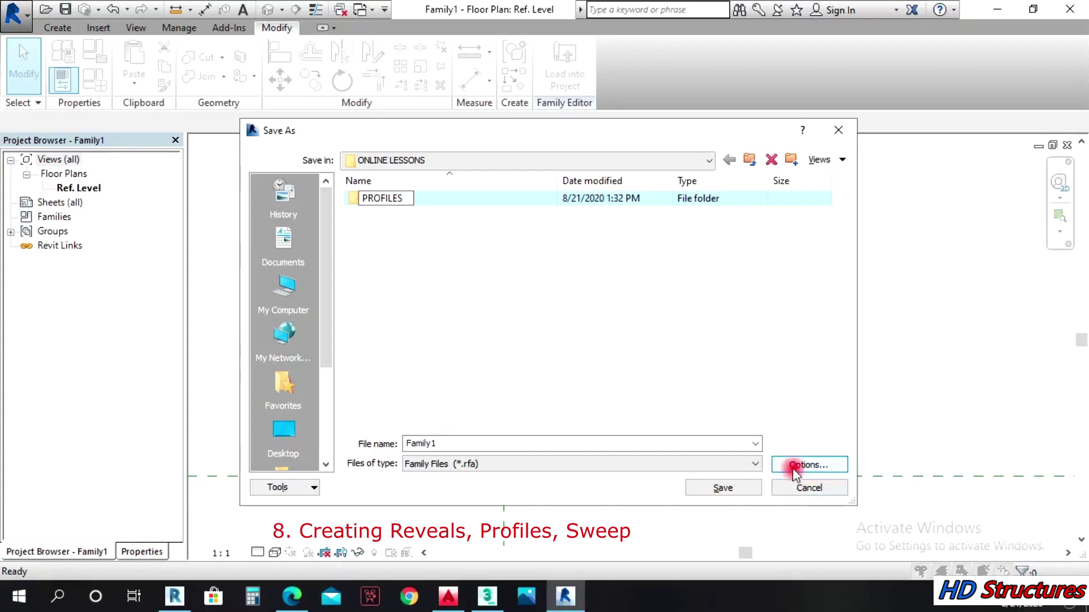
Save the family as FamilyONE in the PROFILES folder and load it into the ONLINE BONGALOW project
double_click(385, 198)
double_click(469, 442)
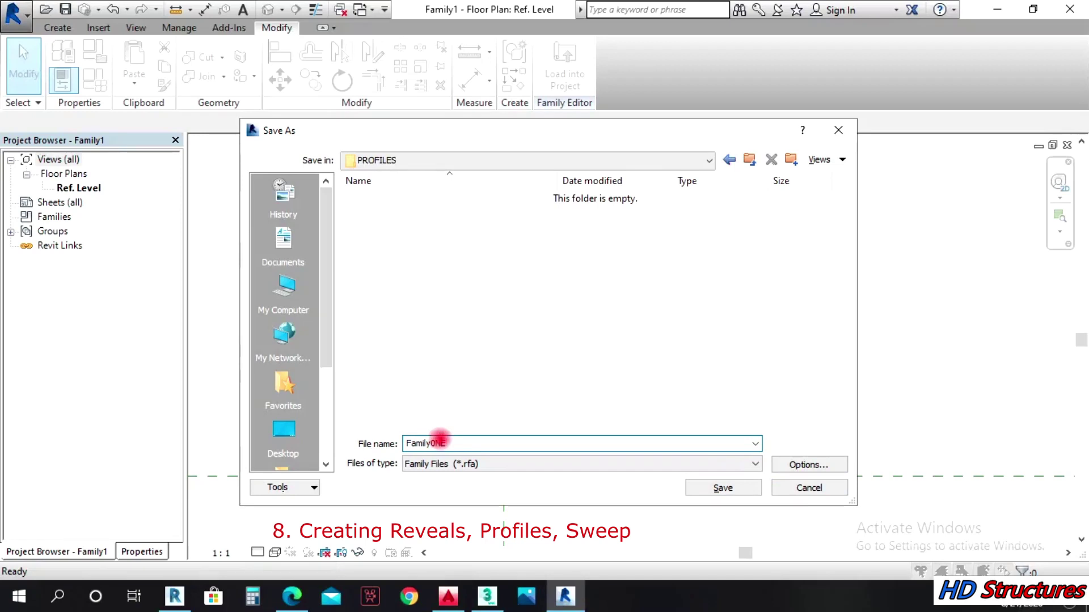
click(702, 489)
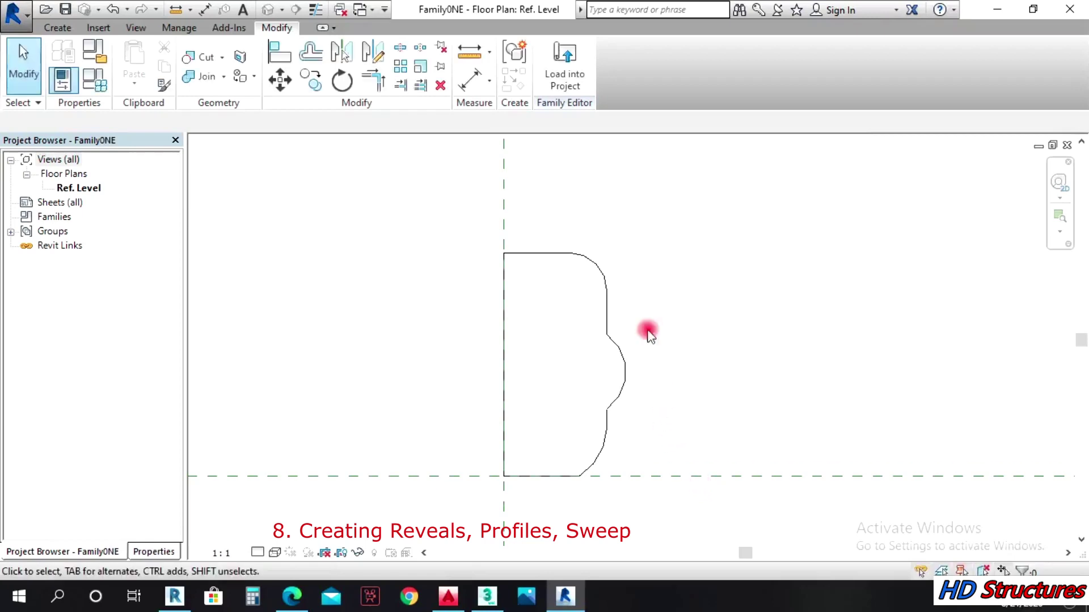
click(569, 85)
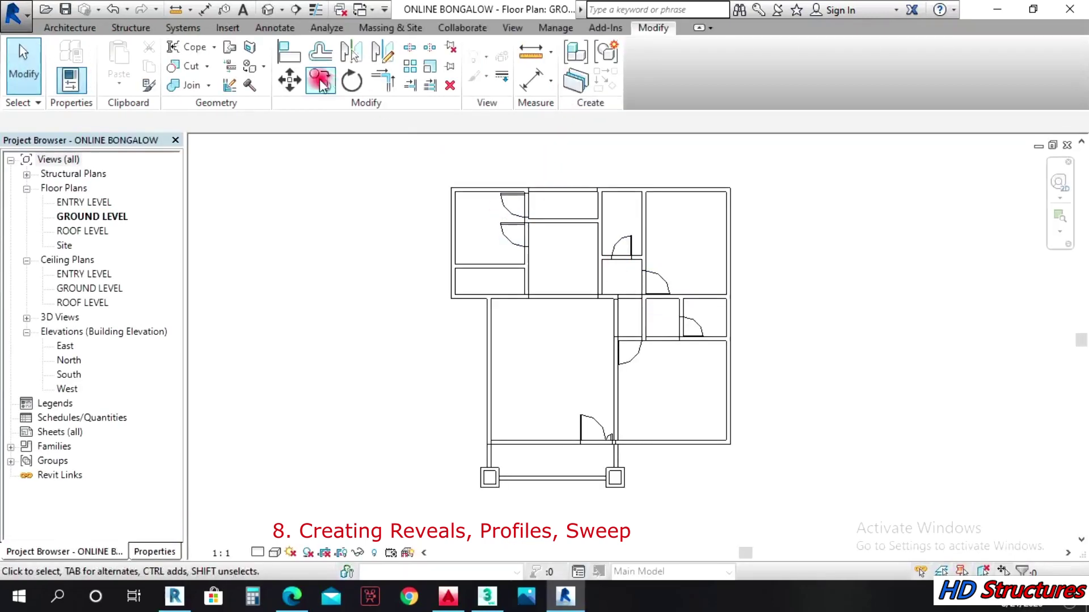
Open the default 3D view of the bungalow showing its front side
click(267, 9)
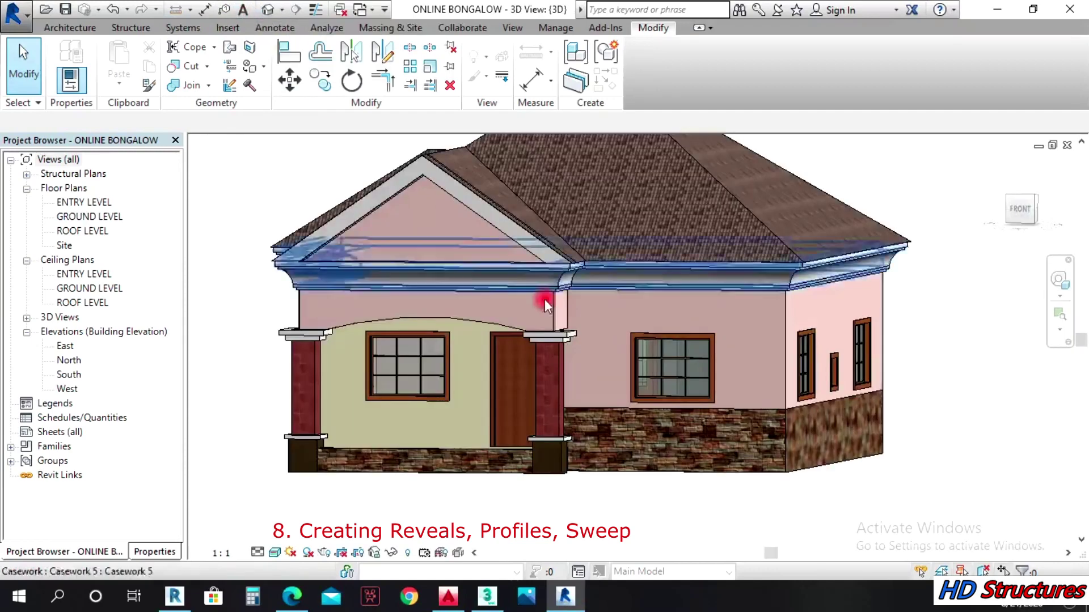
scroll(590, 372, down, 2)
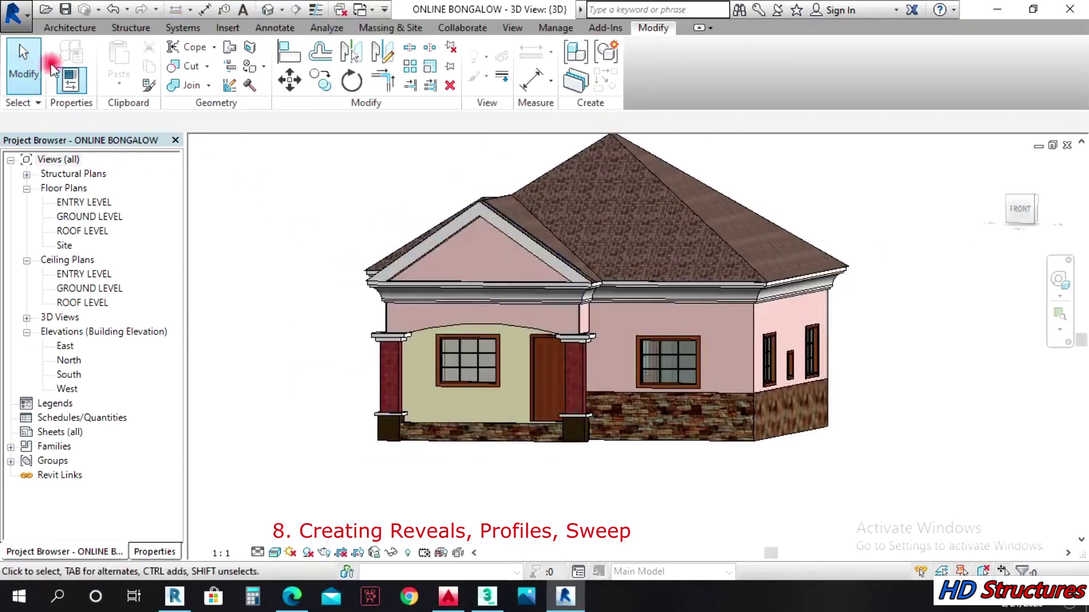
Try placing a horizontal Cornice wall sweep along the upper edge of the stone cladding on the front wall beside the porch
click(67, 28)
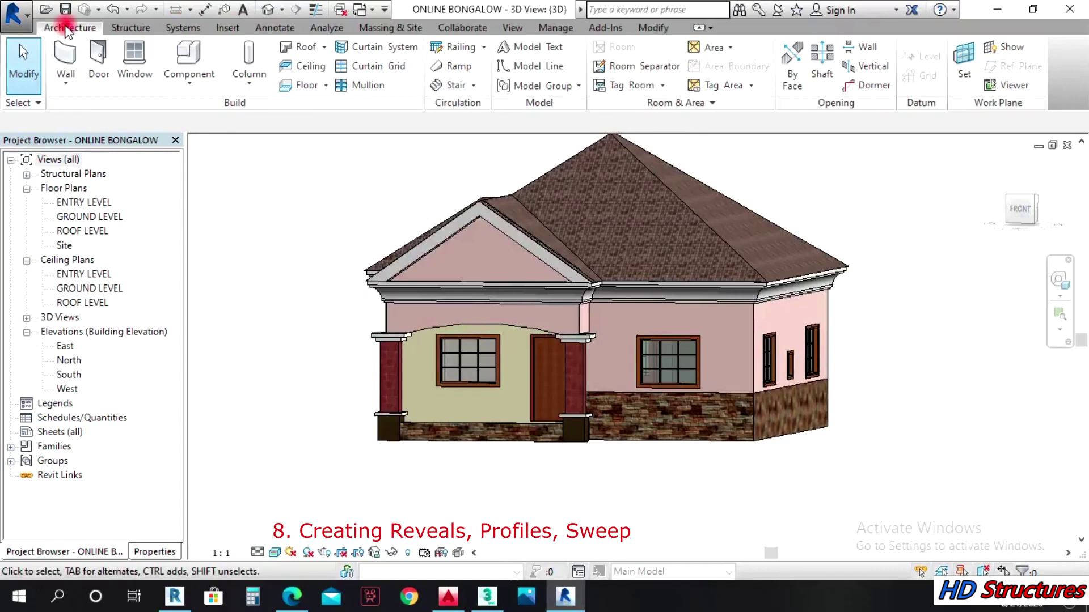
click(66, 80)
click(110, 213)
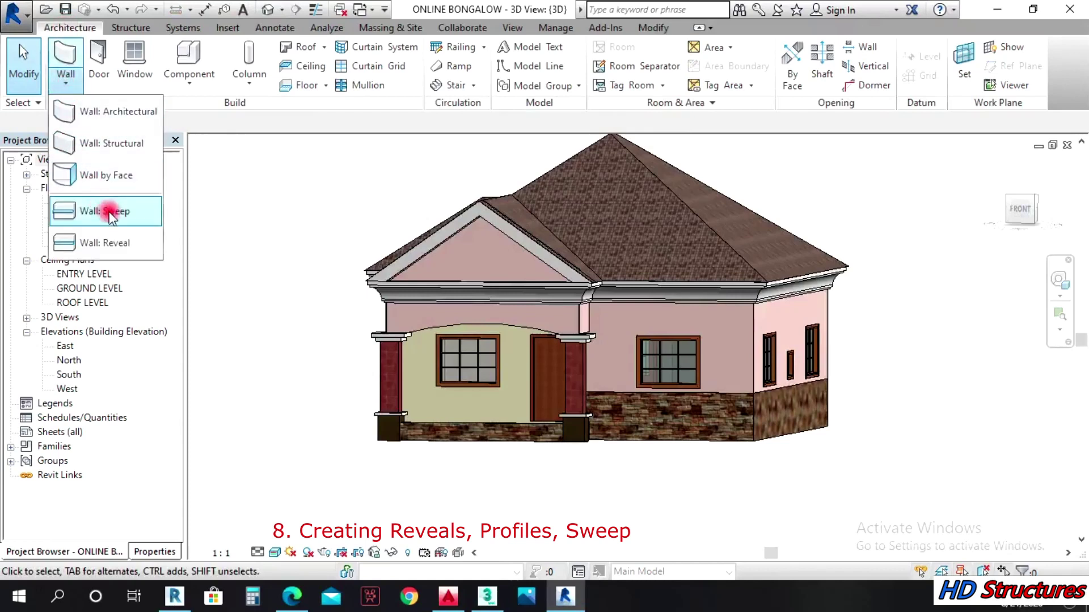
click(109, 213)
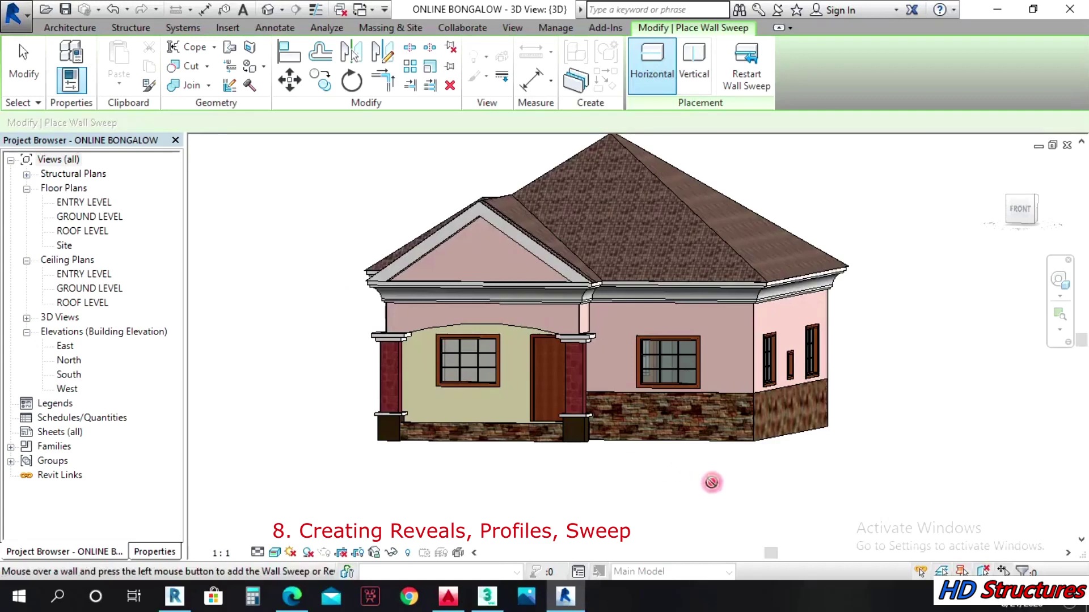
scroll(633, 397, up, 5)
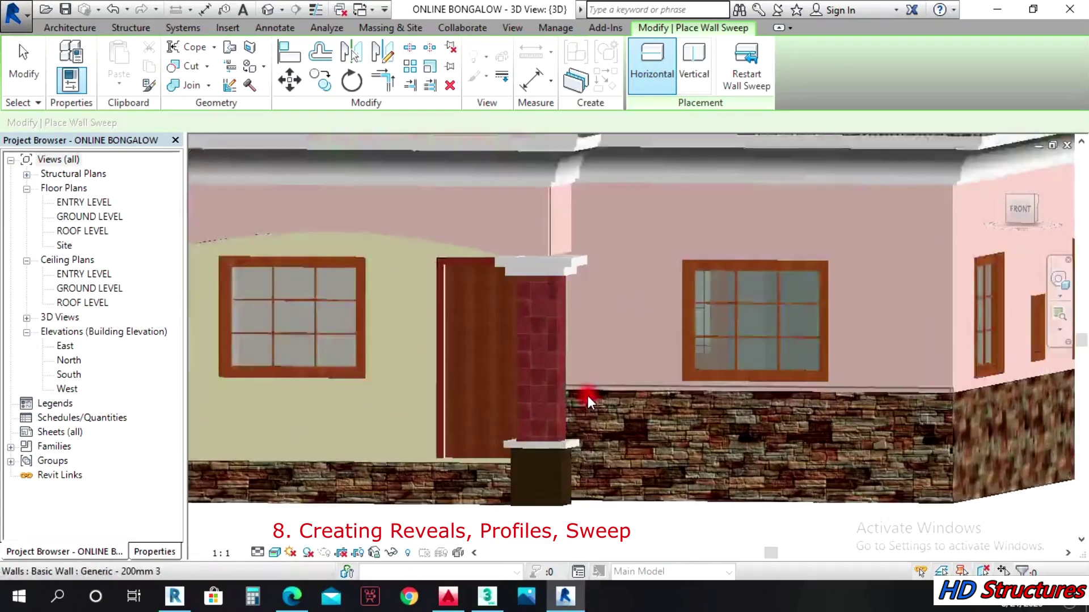
scroll(587, 396, up, 2)
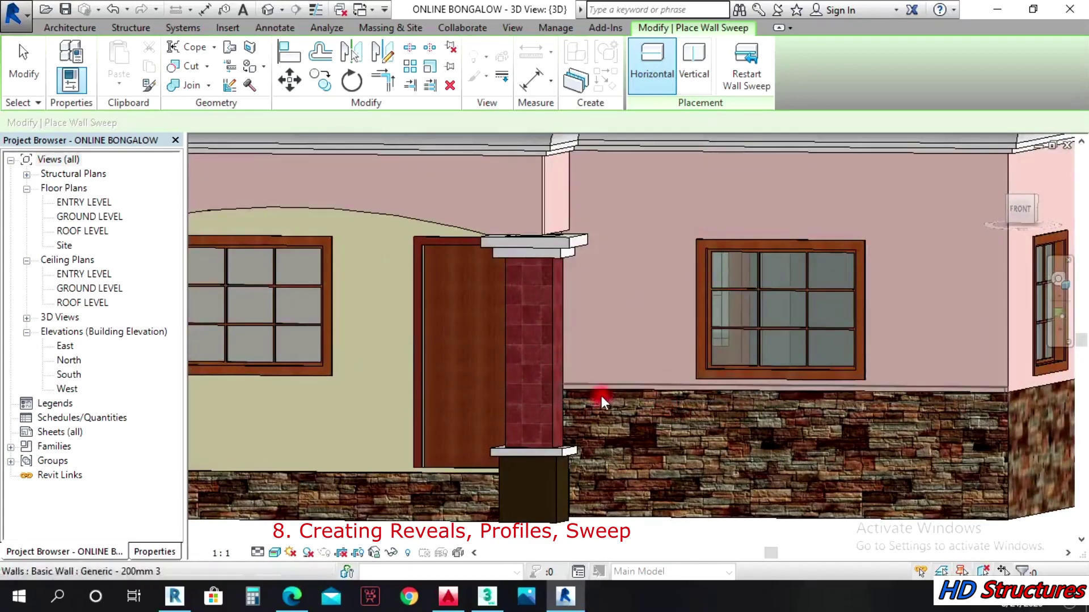
click(601, 399)
scroll(652, 413, down, 3)
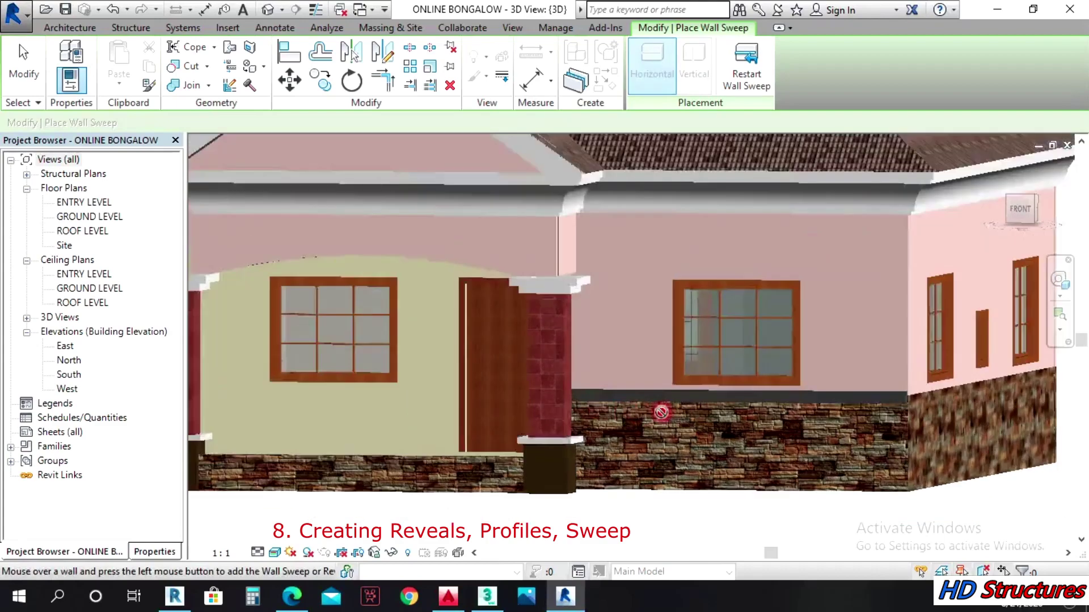
key(Escape)
key(Escape)
scroll(844, 365, down, 4)
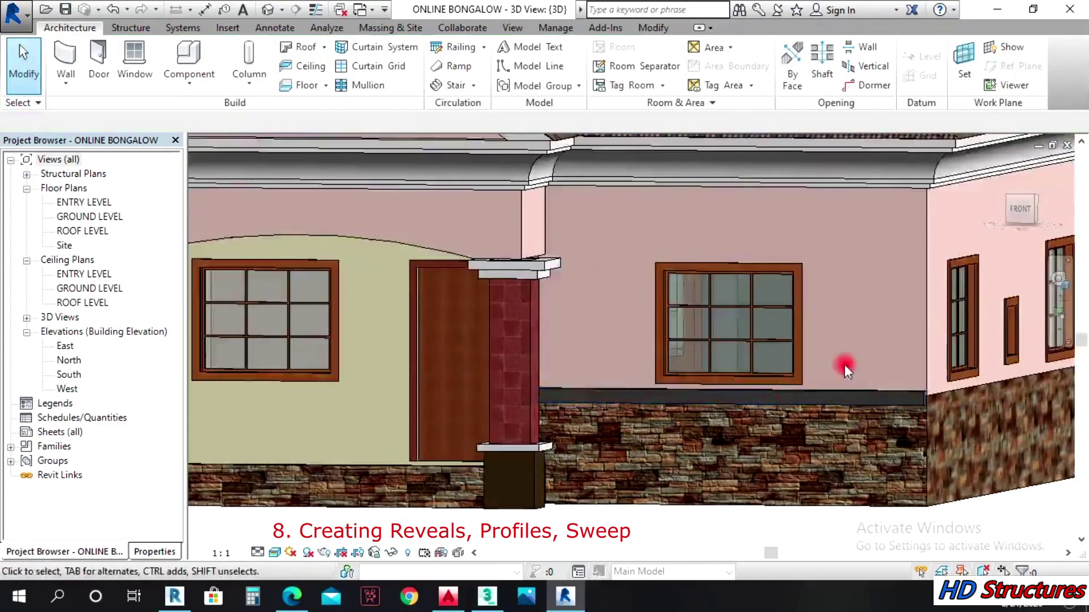
Inspect the new sweep above the stone cladding from the house corner and delete it
click(1059, 279)
drag(932, 381, 799, 395)
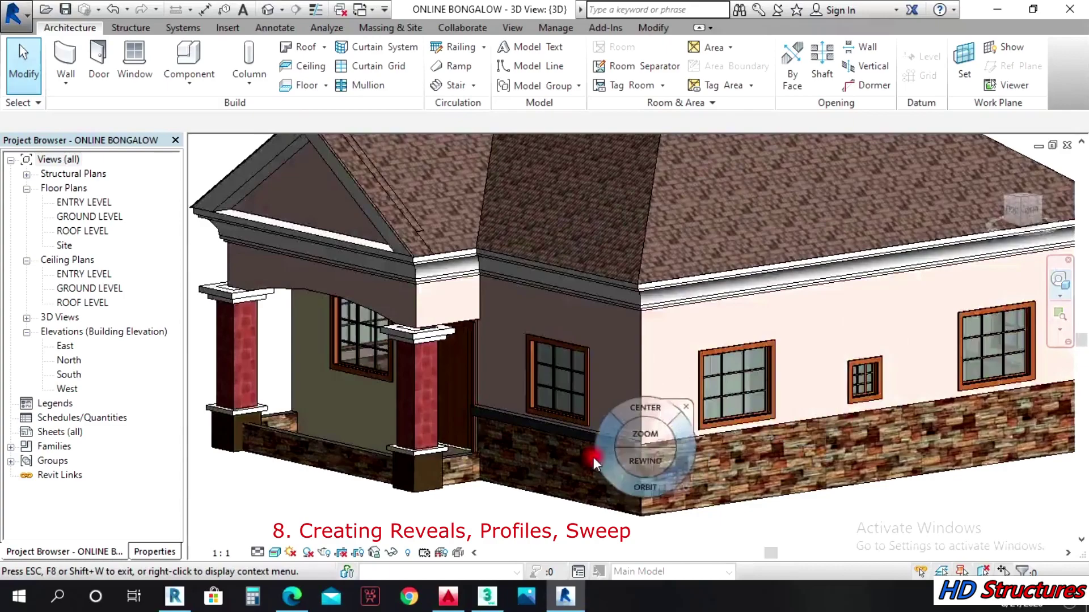
scroll(594, 449, up, 3)
scroll(624, 441, down, 5)
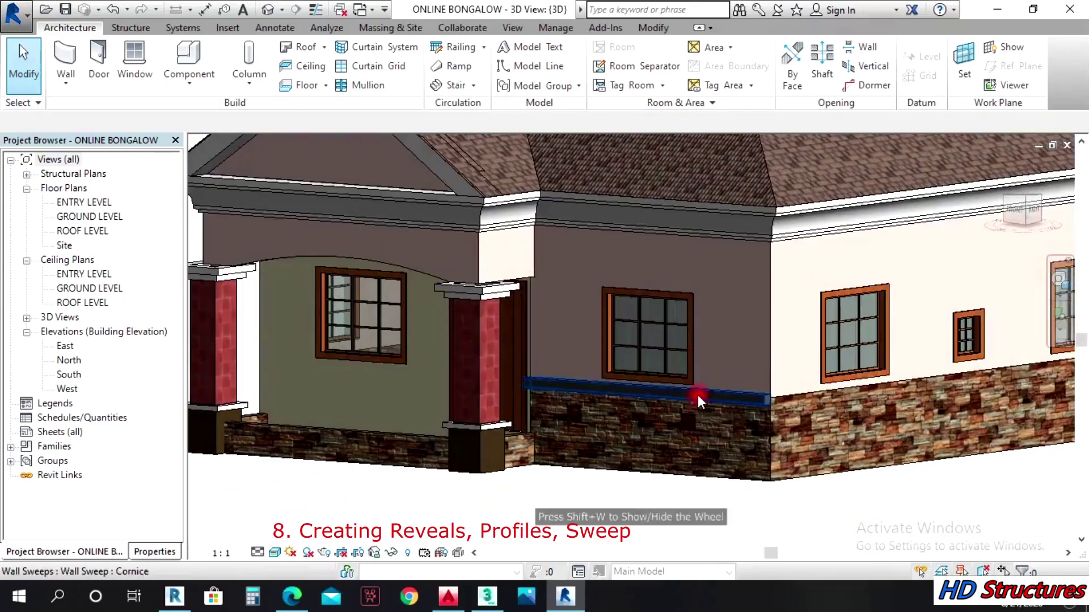
click(698, 395)
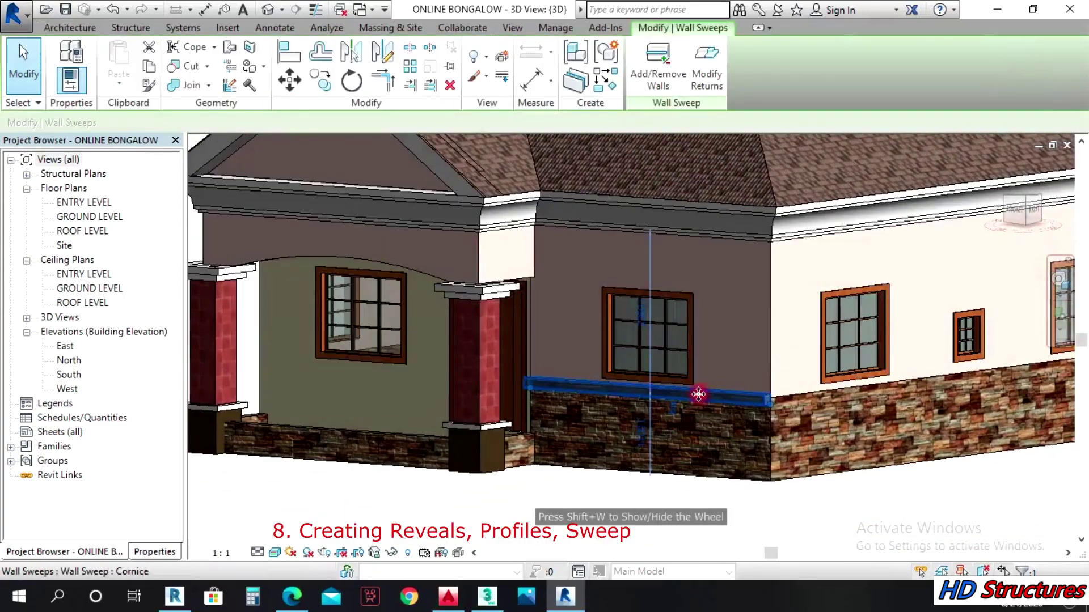
key(Delete)
Start a new wall sweep and set the Cornice type's profile to Family0NE : Family0NE
click(65, 82)
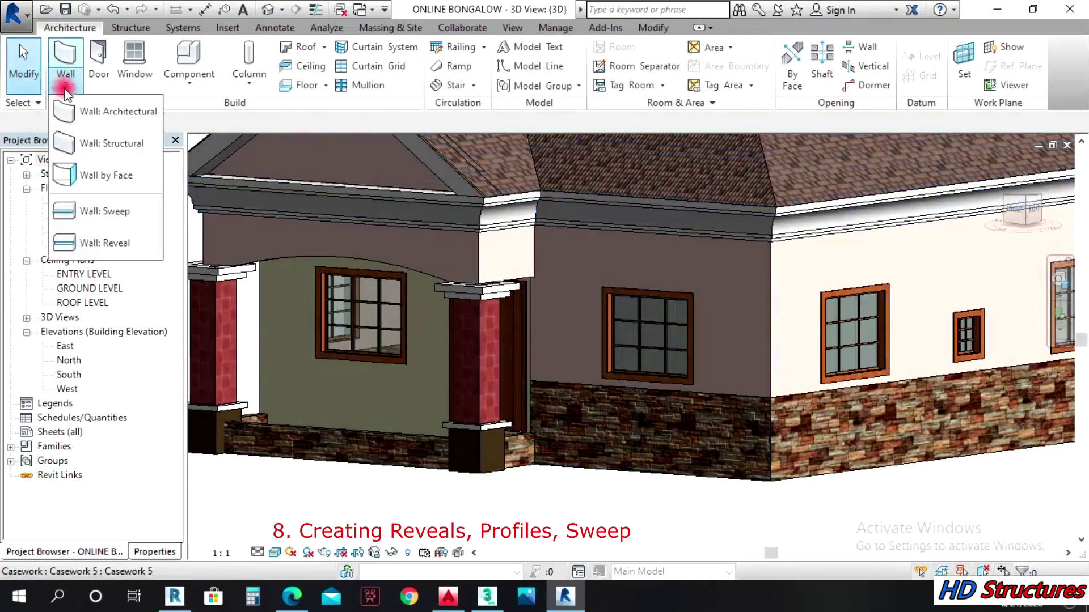
click(100, 209)
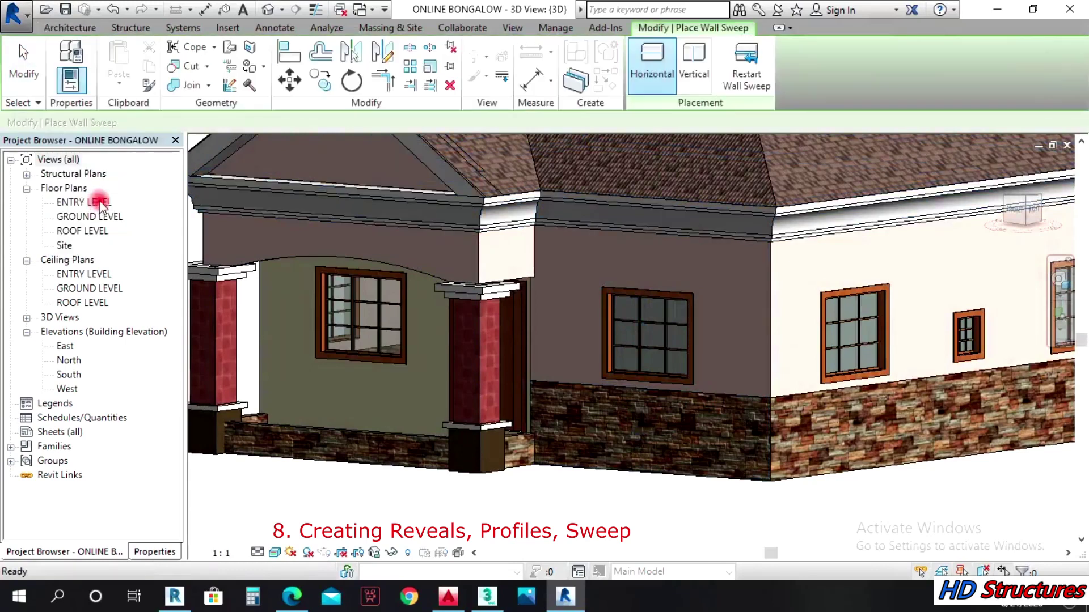
click(75, 57)
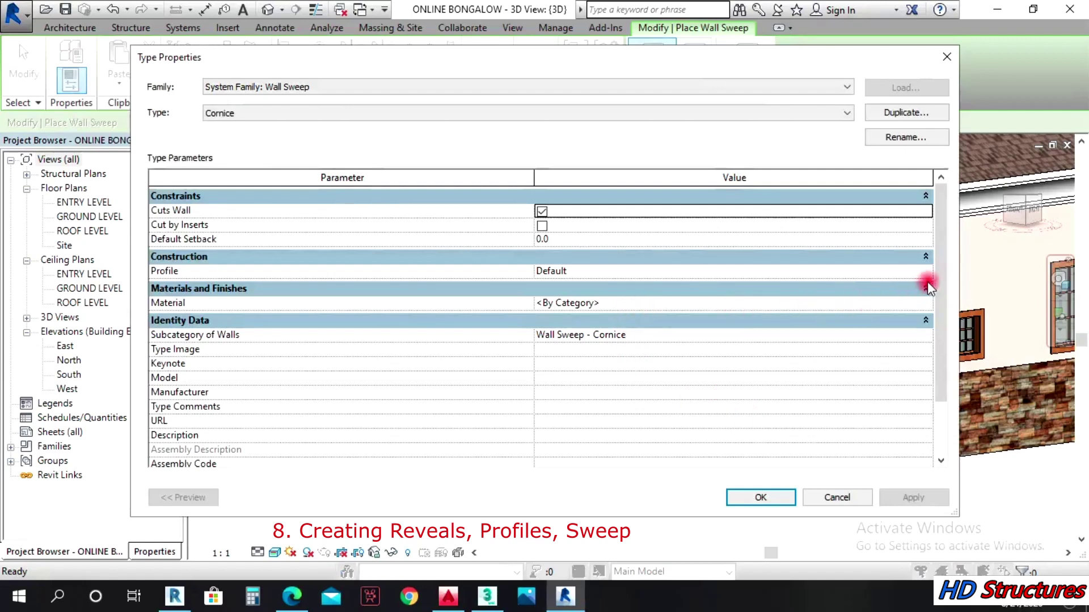
click(921, 273)
click(925, 271)
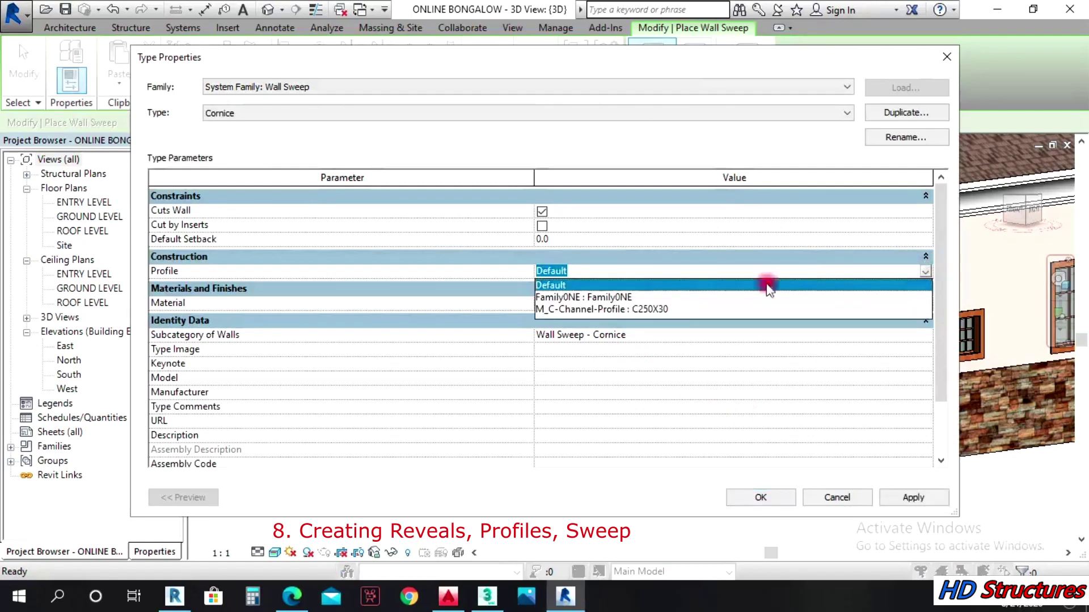
click(607, 298)
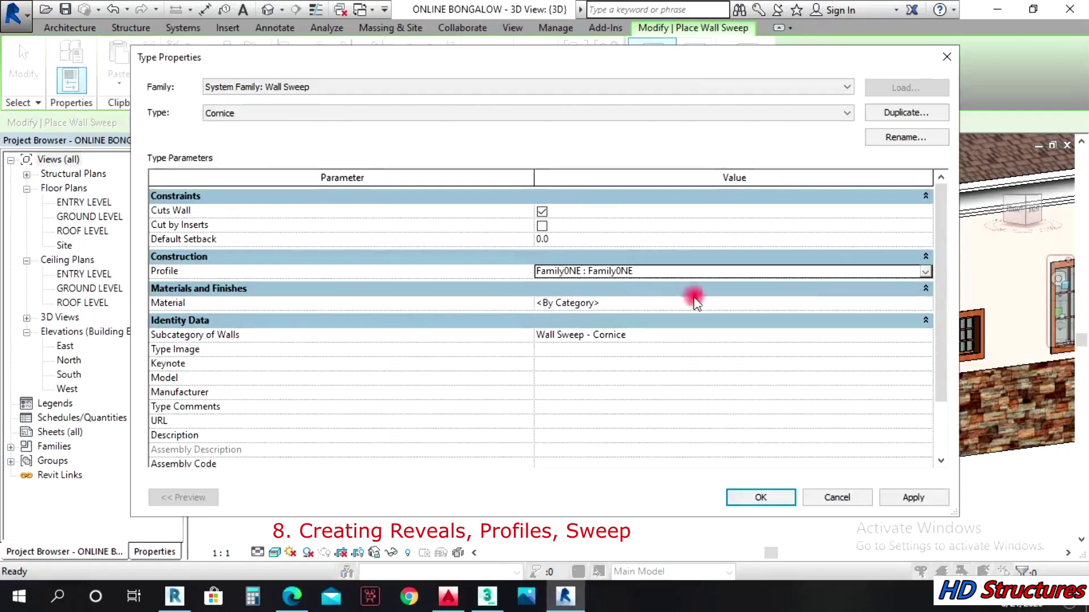
For the Cornice type's material, duplicate the Parking Stripe paint material and name the copy SWEEP
click(927, 305)
click(925, 303)
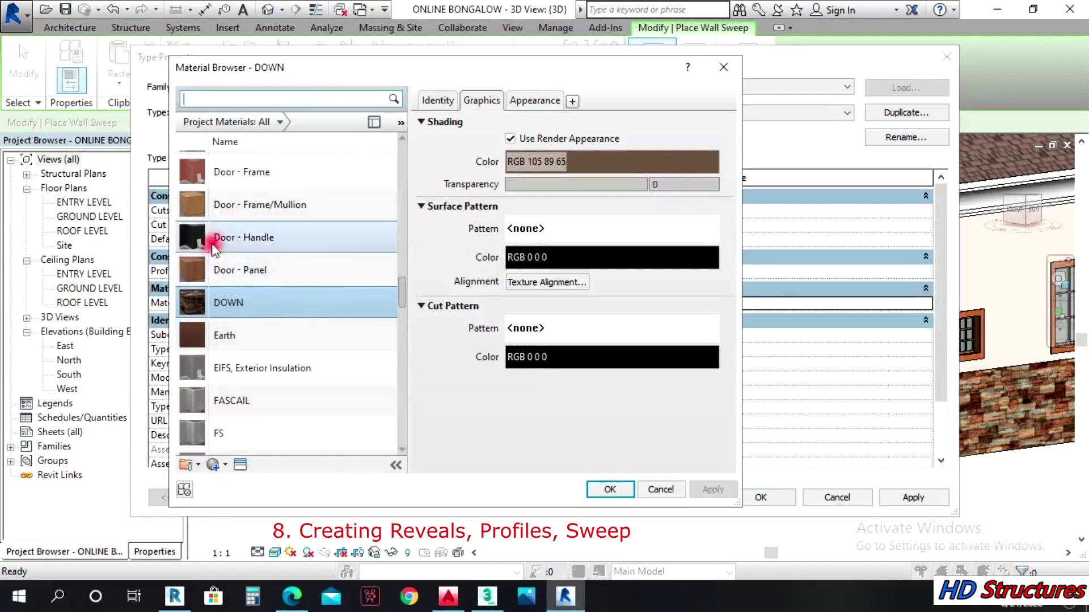
scroll(200, 167, up, 1)
click(278, 121)
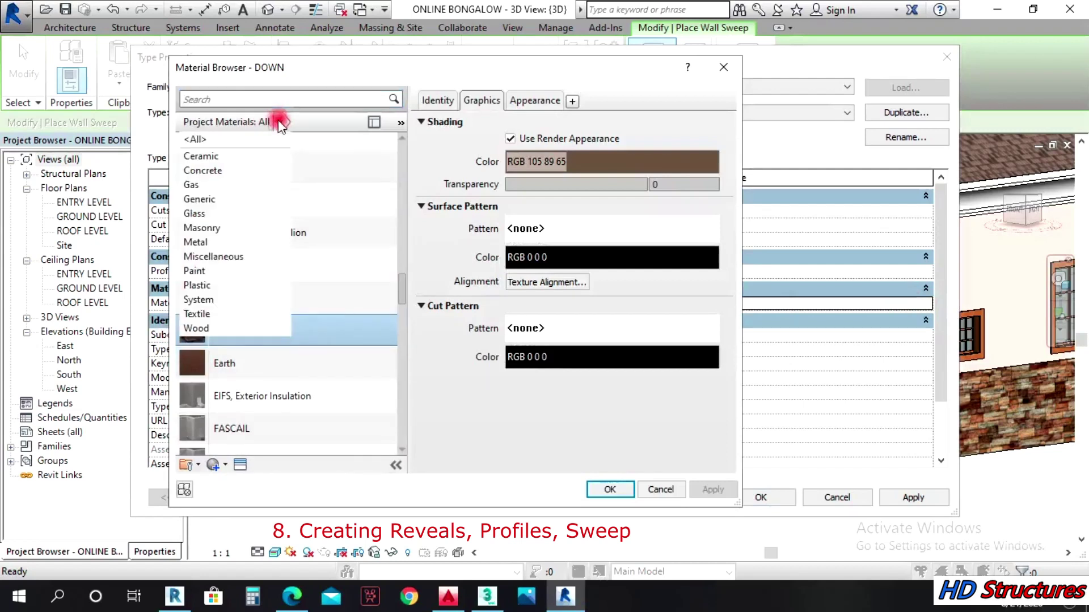
click(203, 272)
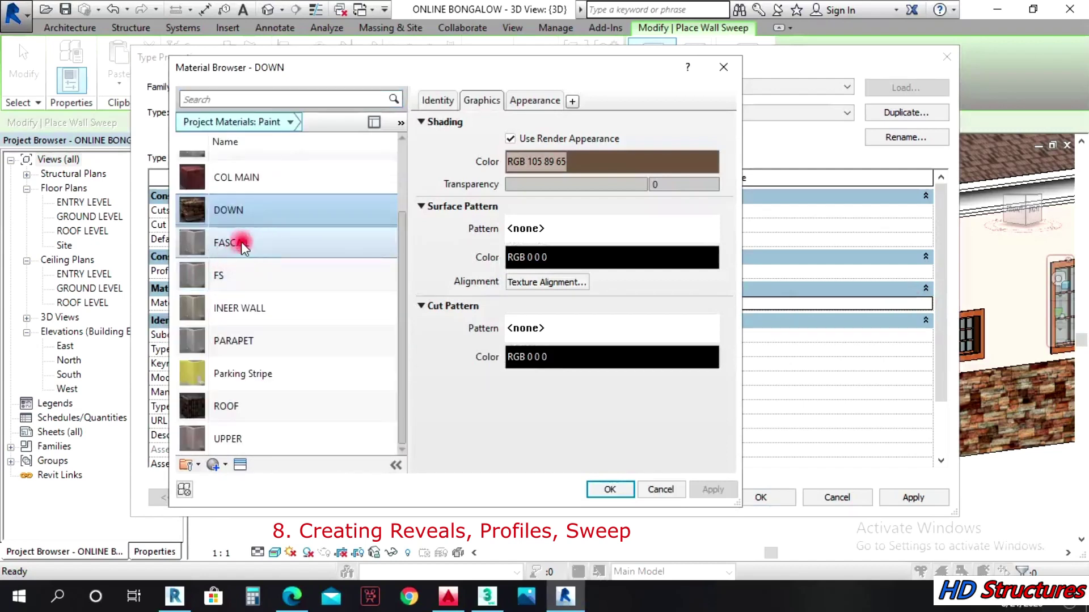
click(253, 376)
right_click(254, 378)
click(284, 396)
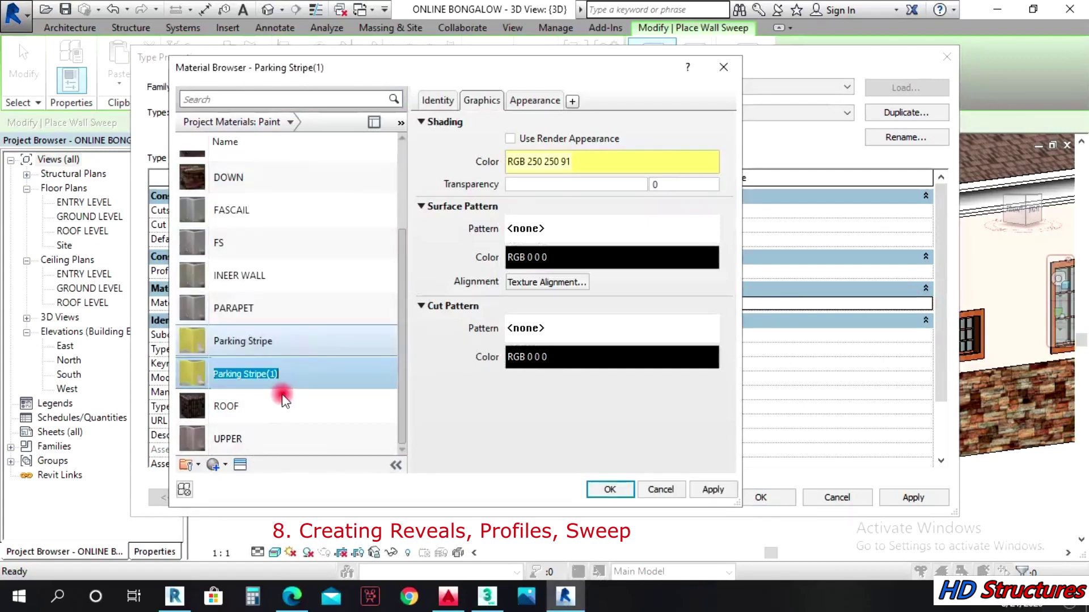
text(SWEEP)
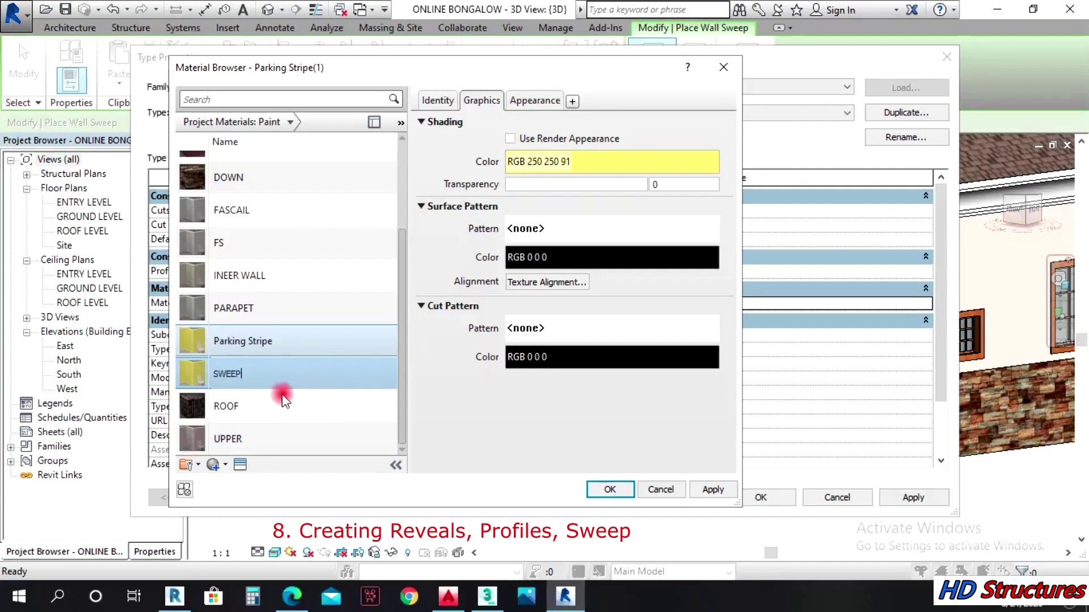
Use render appearance for SWEEP's shading and set the wall paint color of its duplicated appearance asset to white, RGB 255 255 255
click(510, 138)
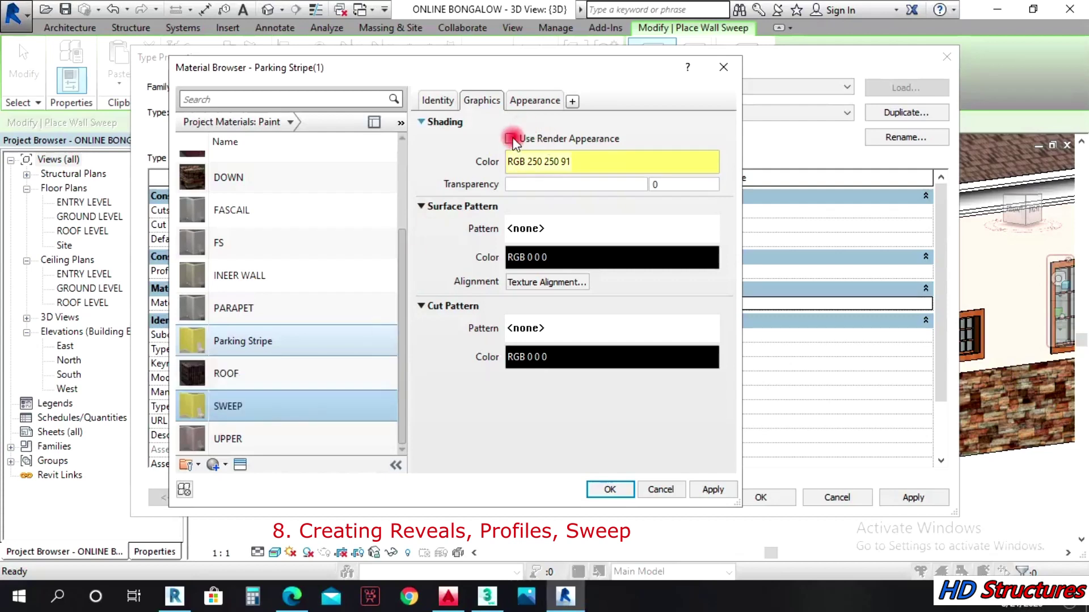
click(536, 102)
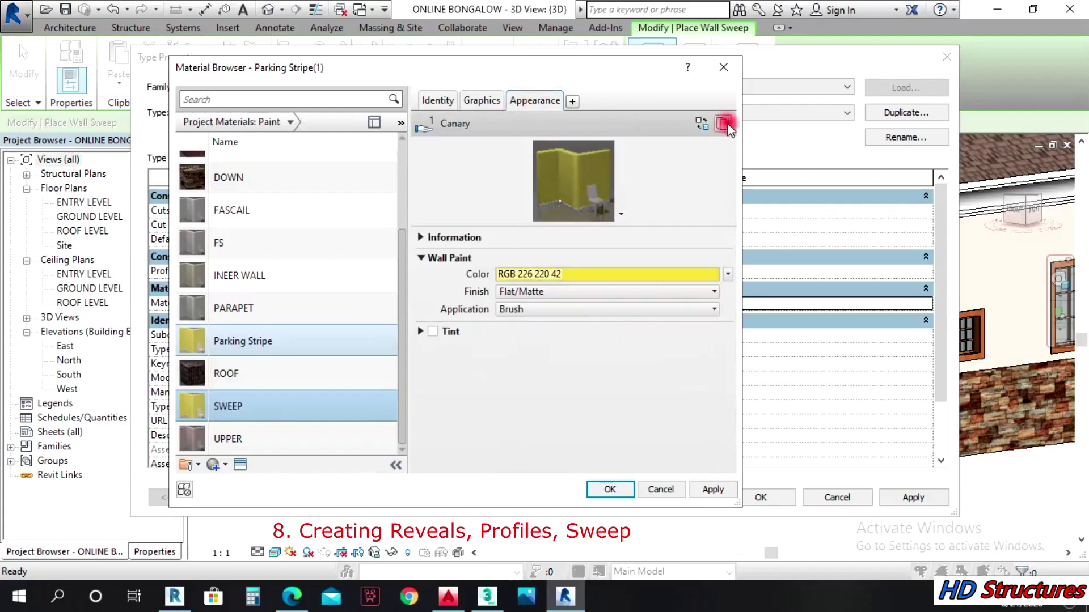
click(552, 274)
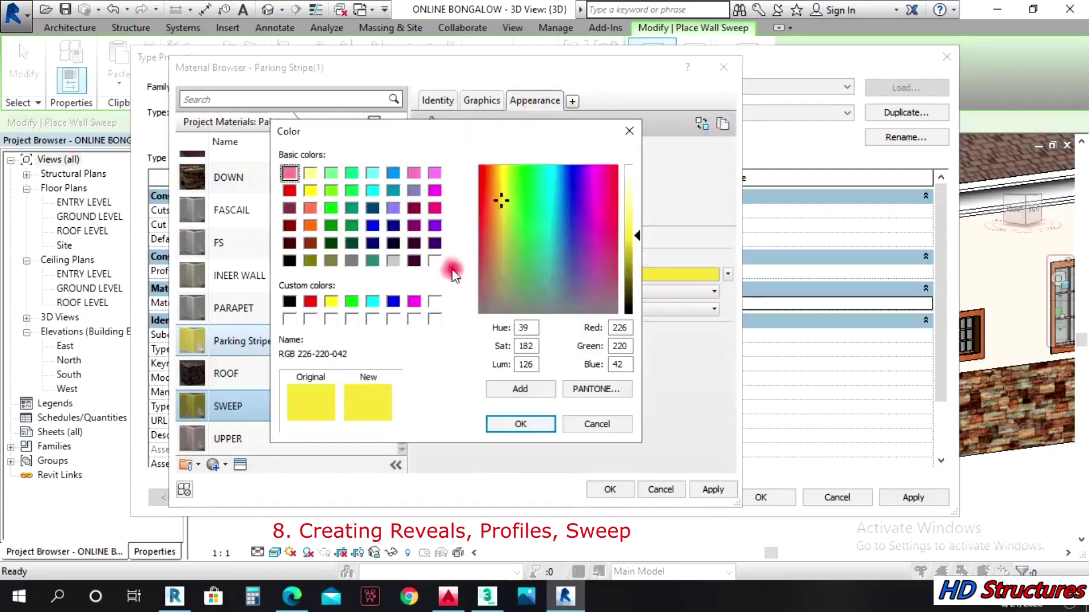
click(435, 260)
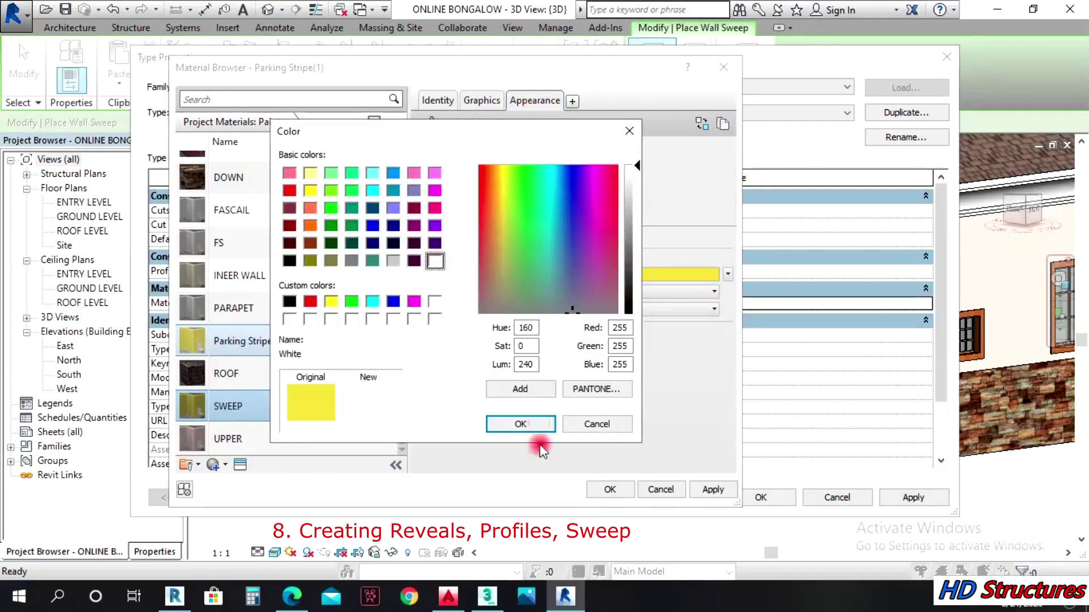
click(523, 424)
Assign the SWEEP material to the Cornice wall sweep type and accept the type properties
click(713, 489)
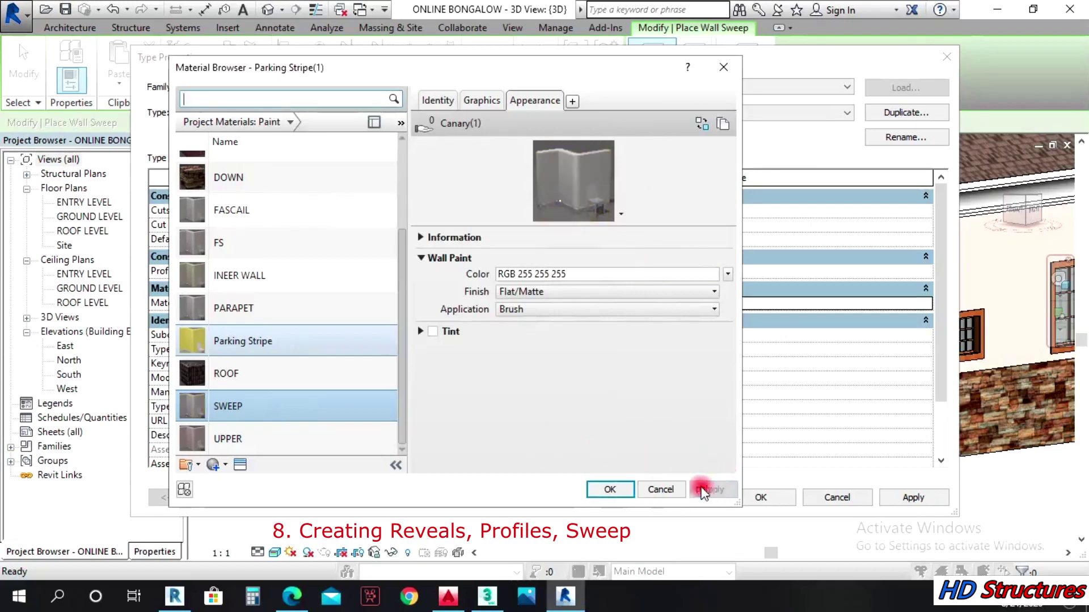
click(611, 490)
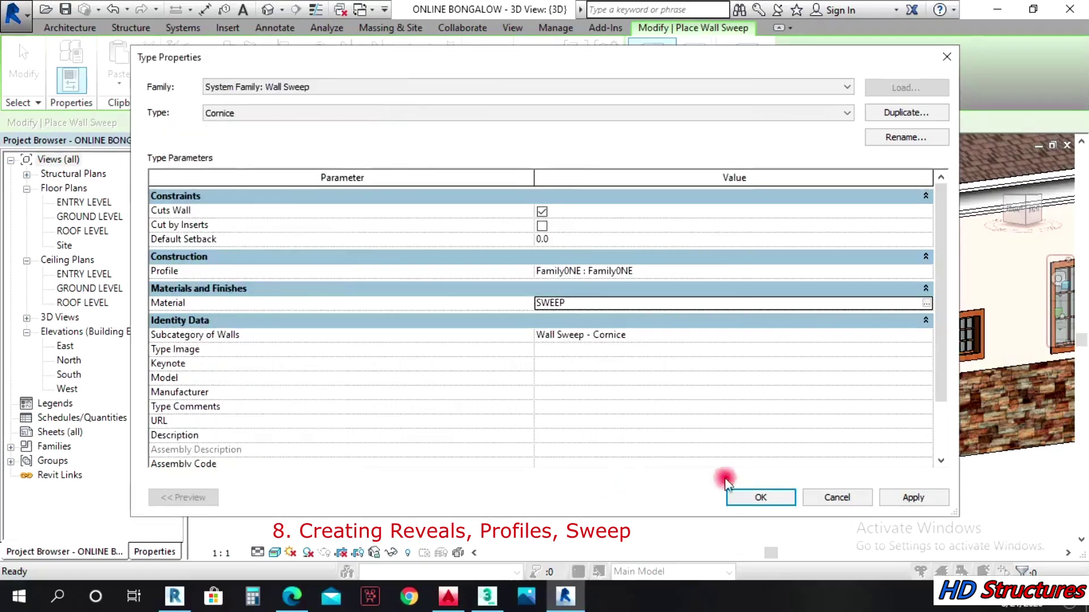
click(914, 499)
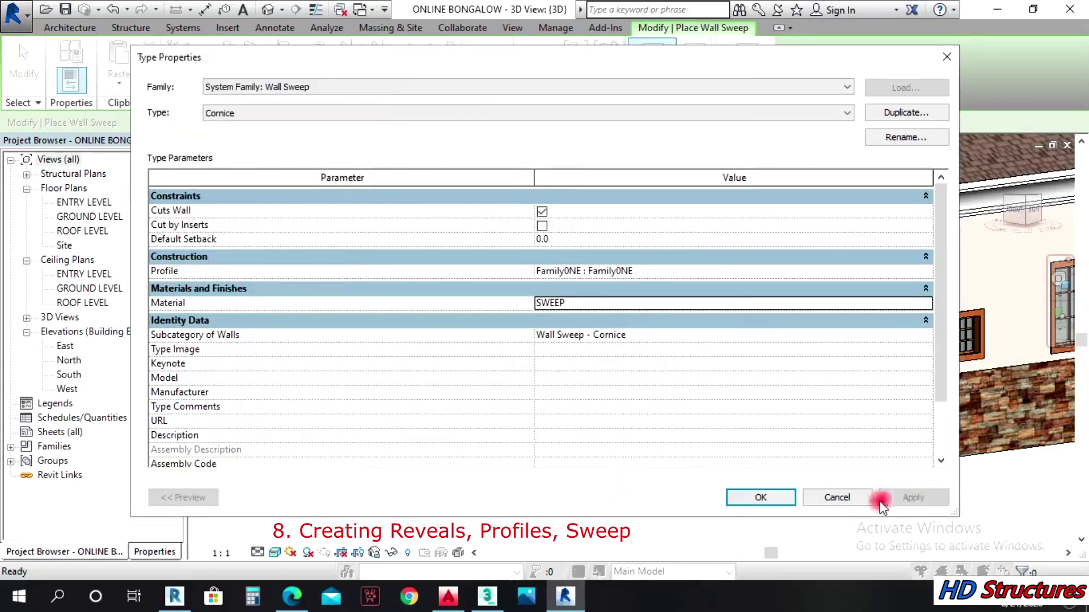
click(760, 497)
Place the horizontal wall sweep along the upper edge of the stone cladding below the front wall's window
scroll(708, 409, up, 3)
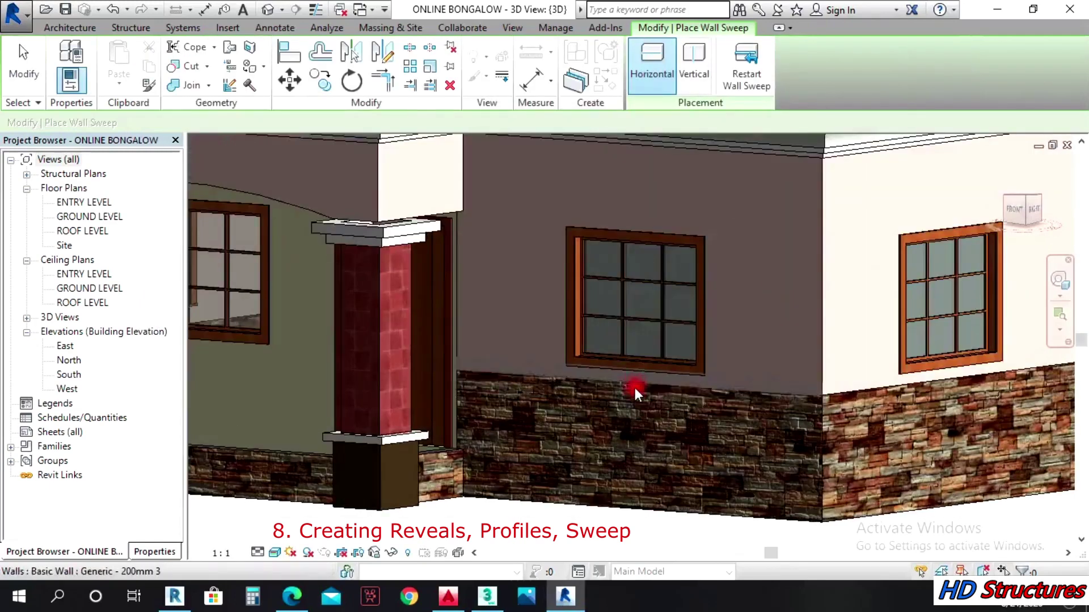
scroll(634, 388, up, 2)
scroll(631, 382, up, 4)
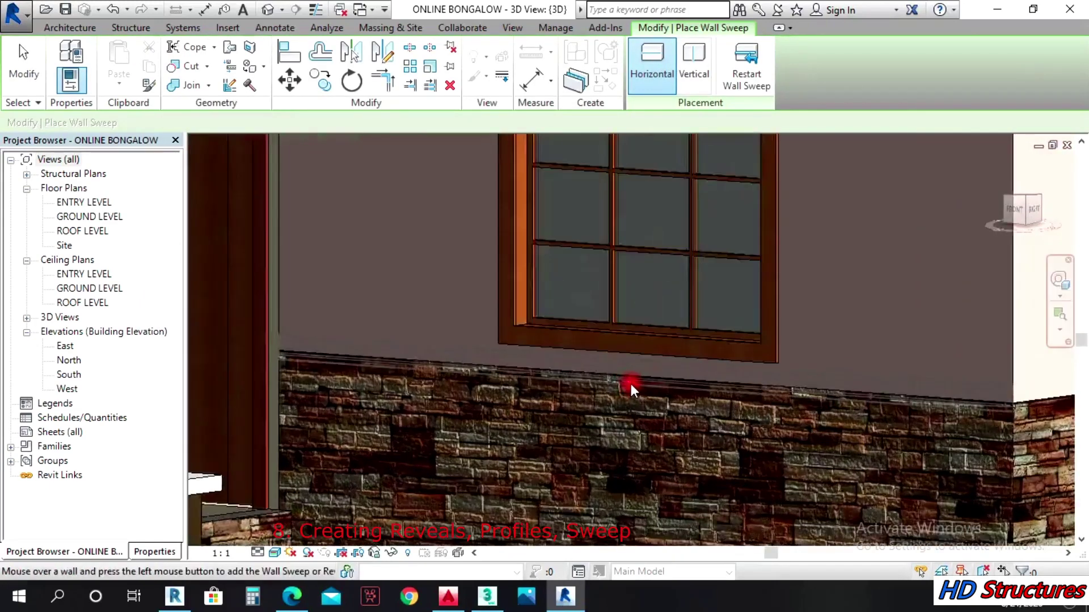
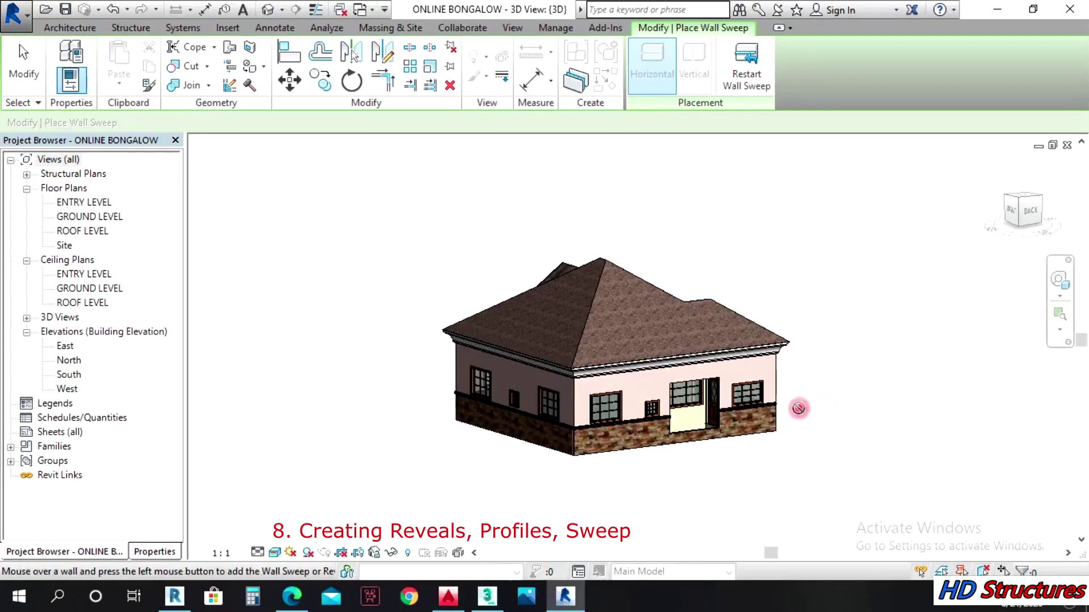
Create a similar Cornice wall sweep on the building's left end wall with the small window, along the top of the stone cladding
key(Escape)
key(Escape)
scroll(779, 399, up, 5)
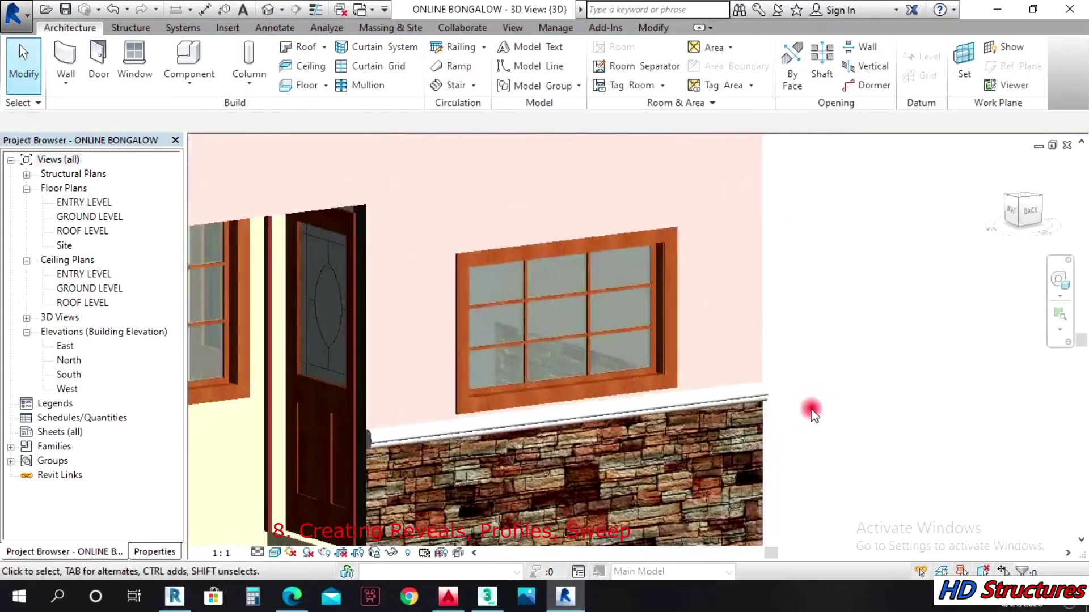
scroll(780, 400, down, 5)
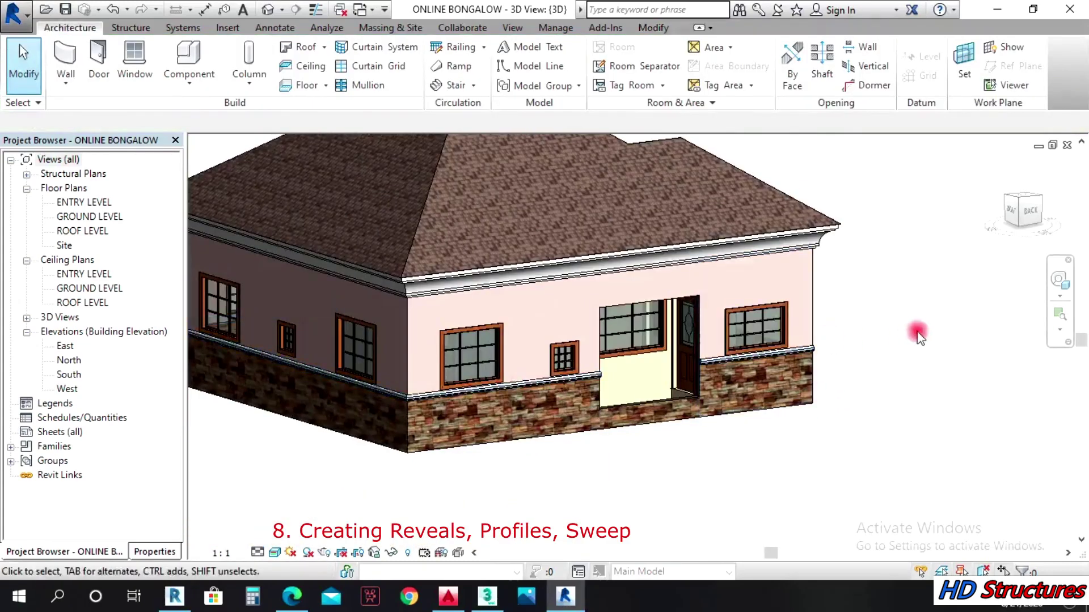
click(1069, 292)
drag(908, 363, 482, 393)
key(Escape)
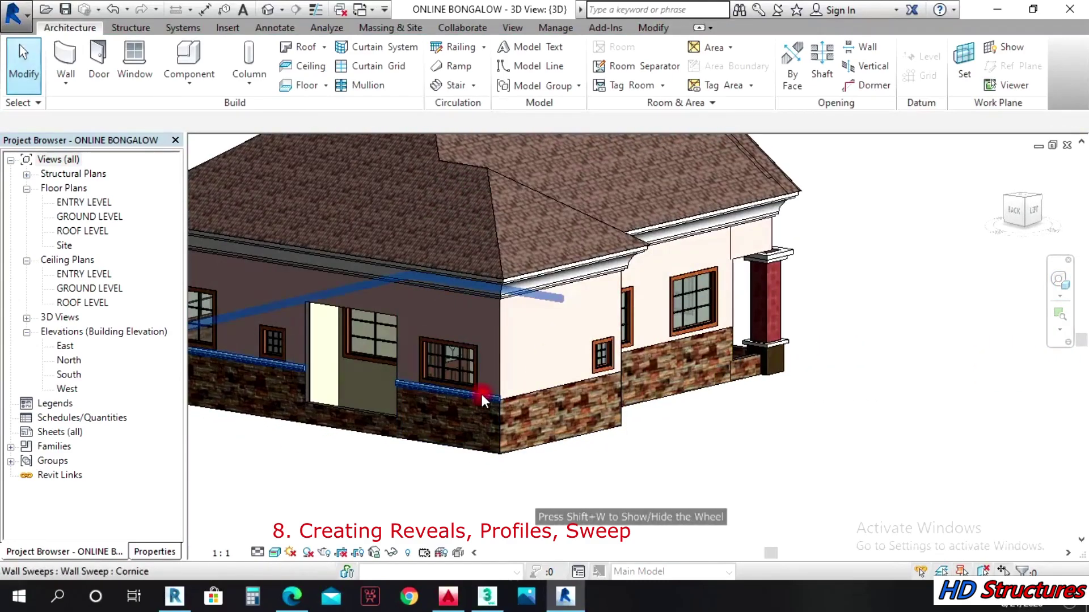
click(481, 394)
right_click(481, 394)
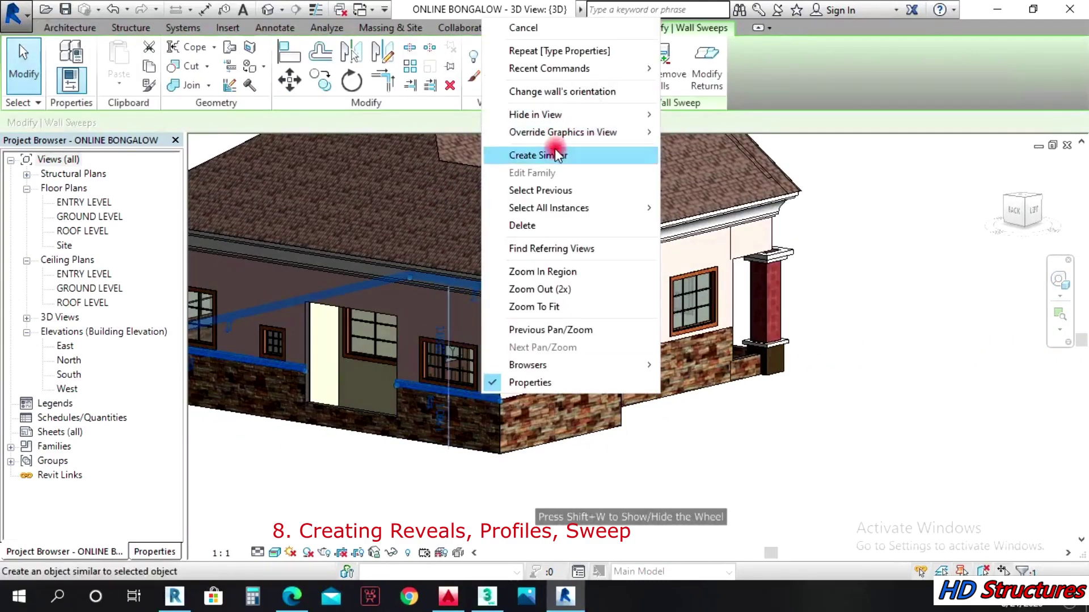
click(584, 154)
scroll(516, 396, up, 3)
scroll(515, 395, down, 3)
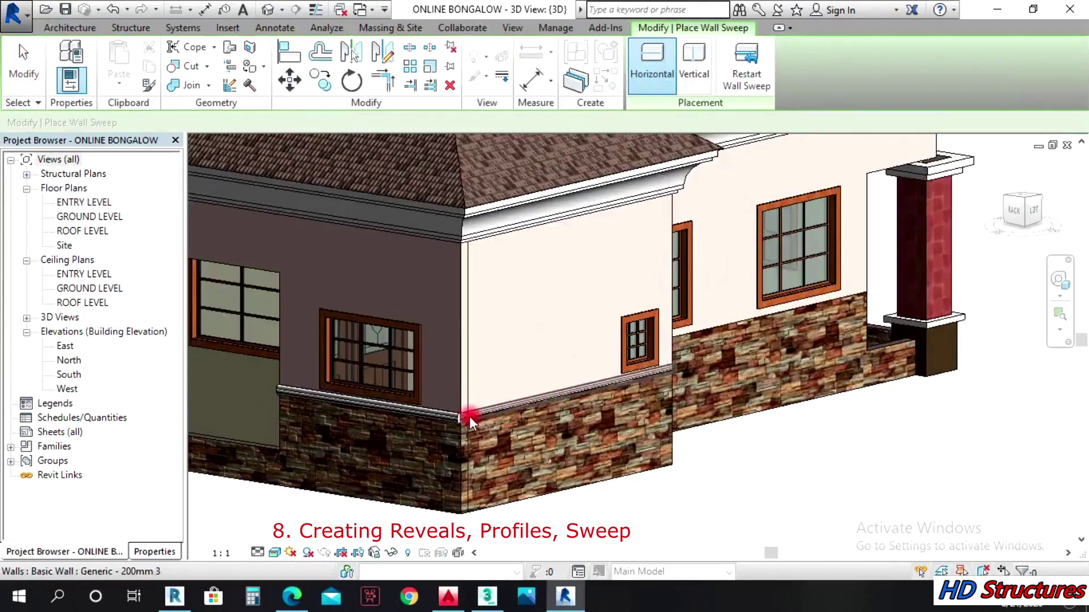
click(470, 416)
key(Escape)
key(Escape)
Create a similar Cornice sweep on the short front-facing return wall beside the small-window wall, above the stone cladding
scroll(489, 400, up, 4)
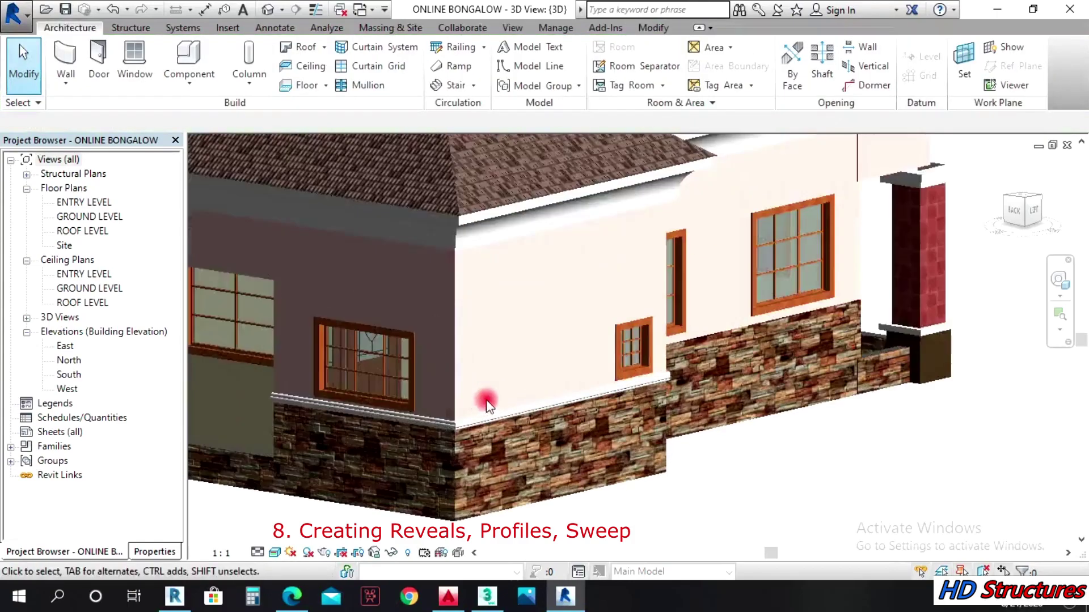
scroll(889, 362, down, 2)
click(1059, 281)
drag(845, 403, 369, 379)
scroll(335, 323, up, 5)
key(Escape)
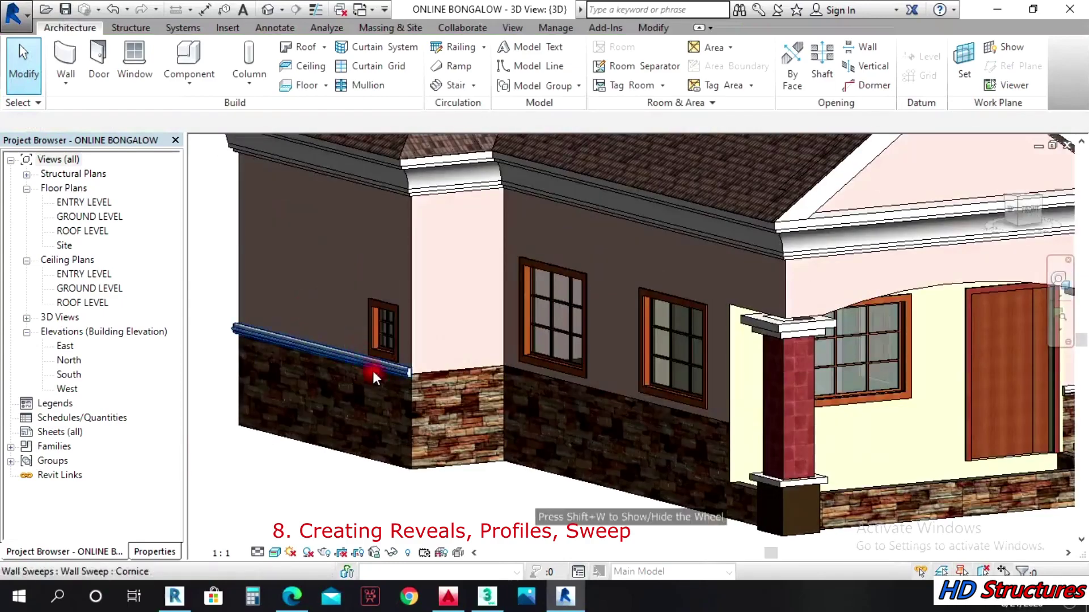
click(370, 363)
right_click(370, 363)
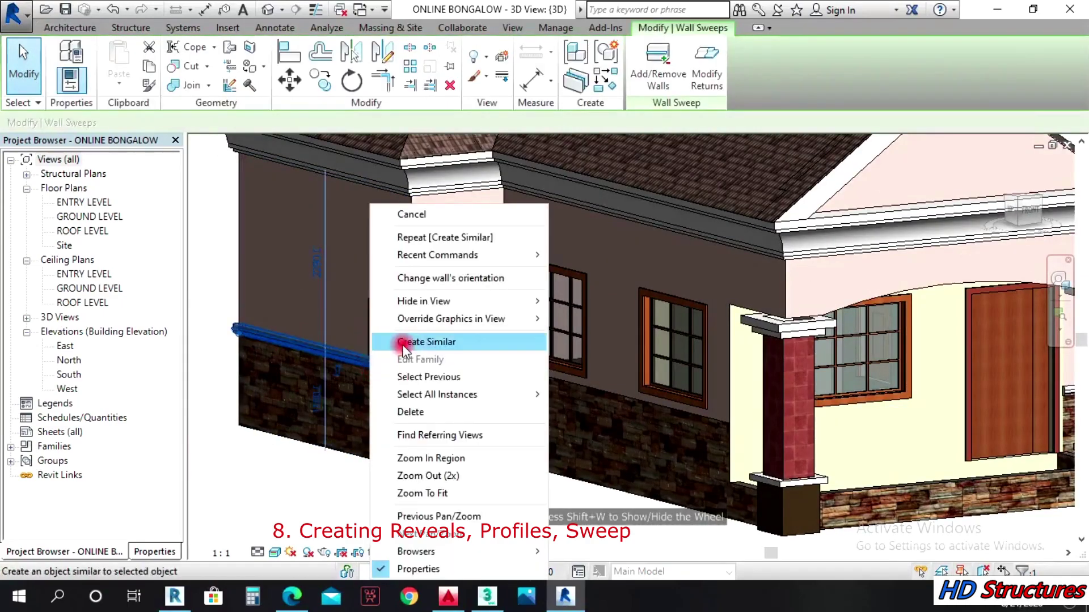
click(394, 407)
click(422, 372)
scroll(419, 375, up, 2)
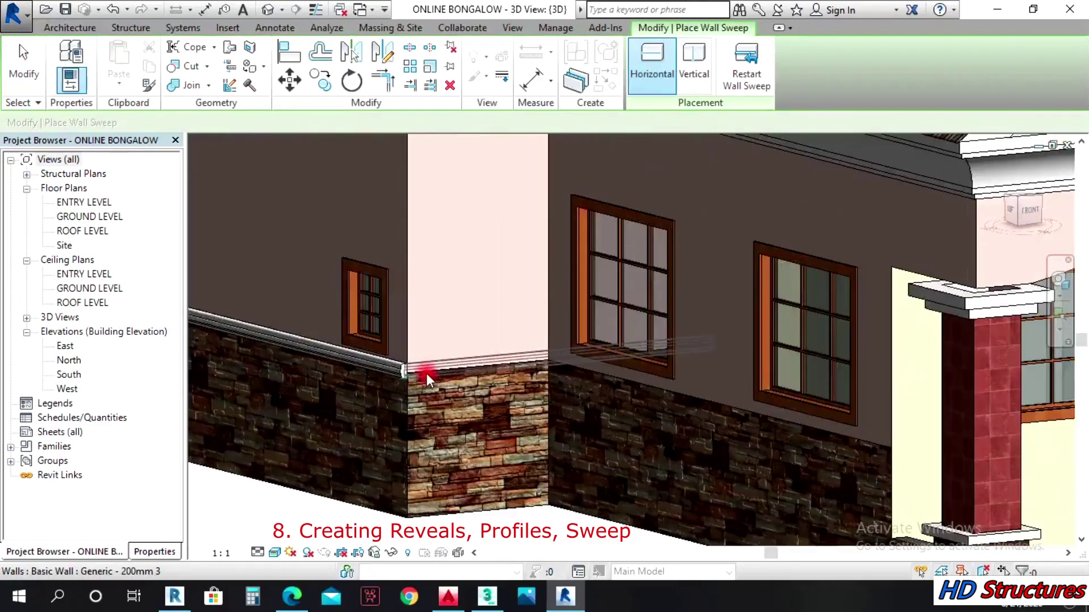
scroll(426, 373, down, 2)
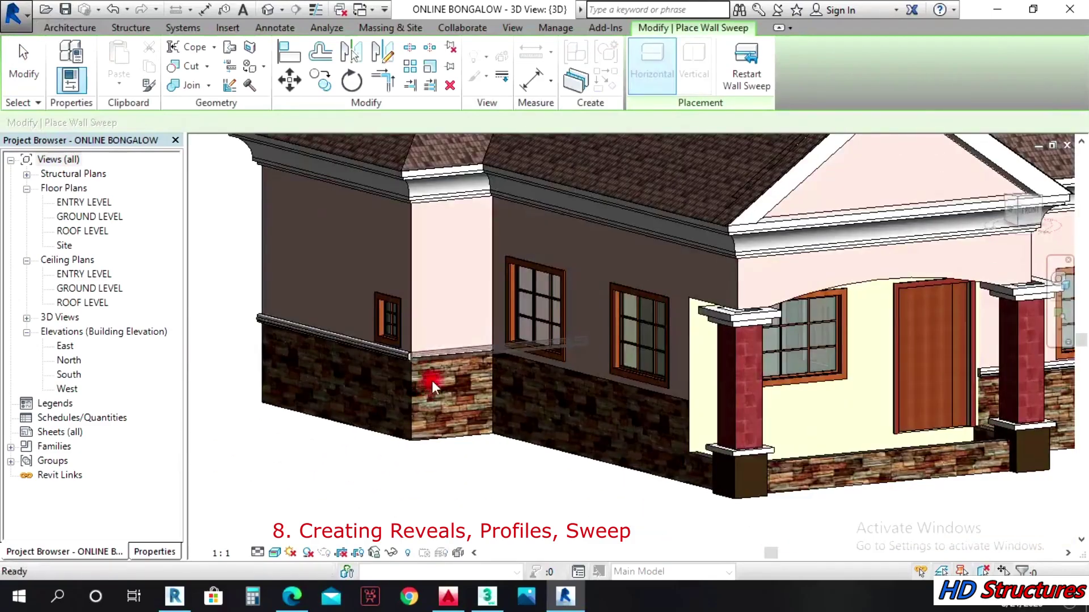
key(Escape)
Continue the Cornice sweep with a similar one on the left wall with two large windows, reaching the porch opening
scroll(433, 366, up, 2)
scroll(379, 354, down, 2)
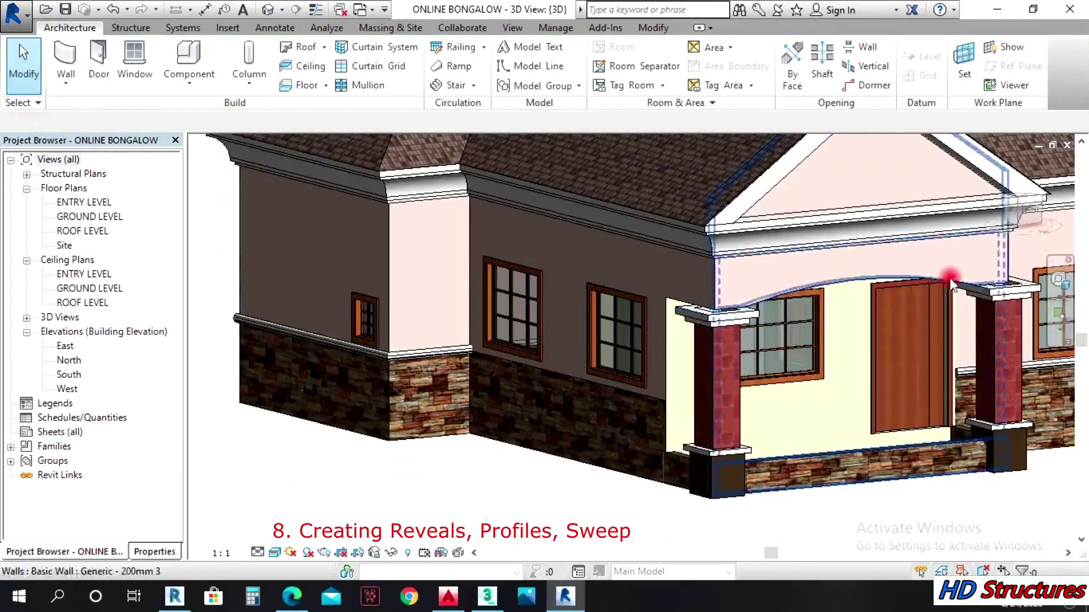
scroll(866, 298, down, 4)
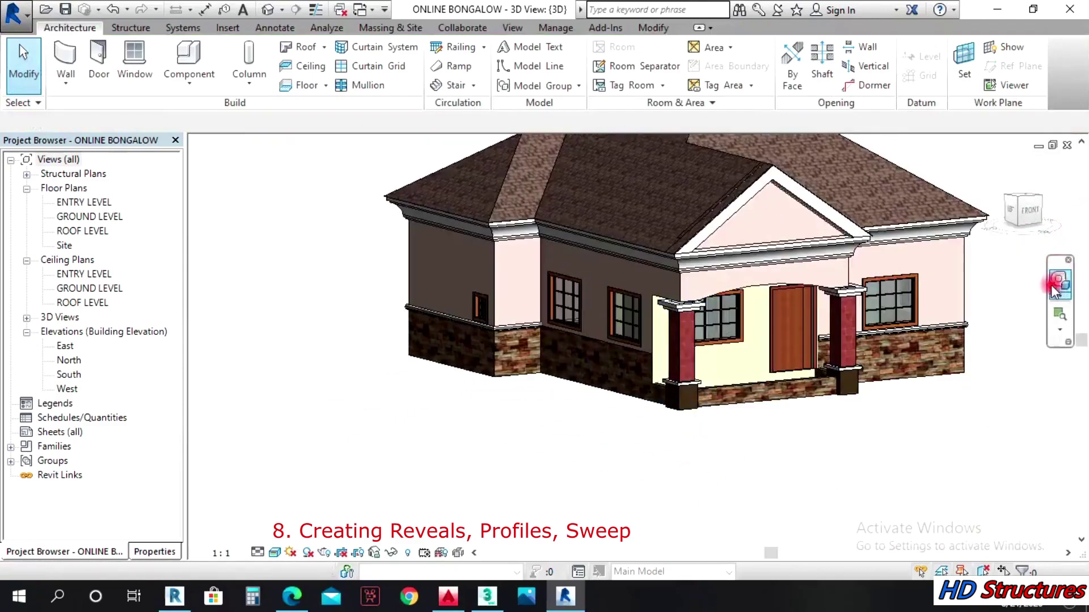
click(1058, 279)
drag(624, 448, 829, 418)
scroll(748, 403, up, 2)
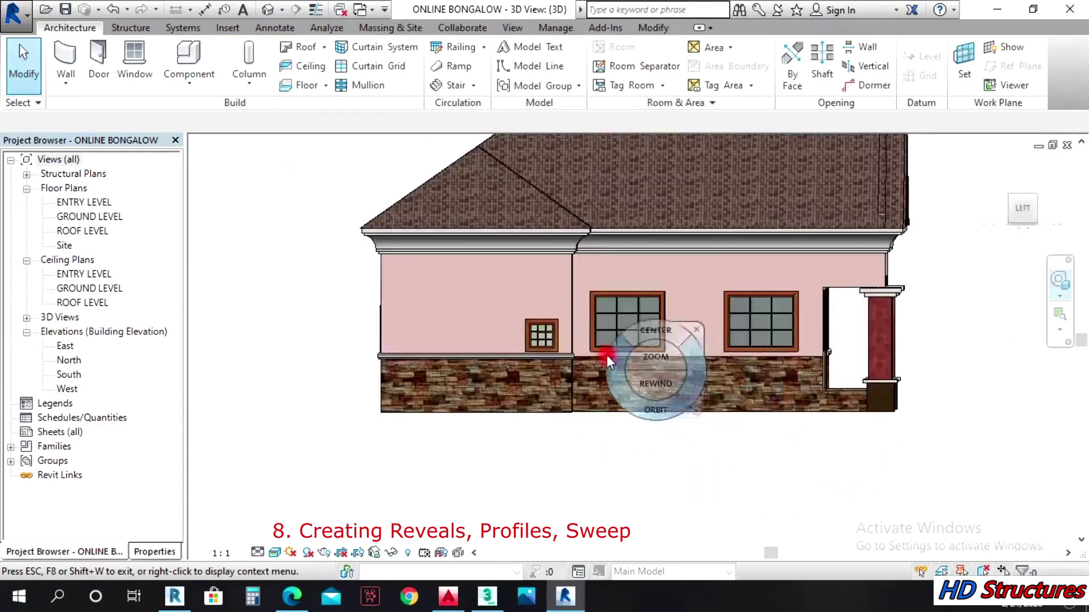
scroll(605, 352, up, 3)
scroll(605, 351, down, 3)
drag(594, 346, 525, 363)
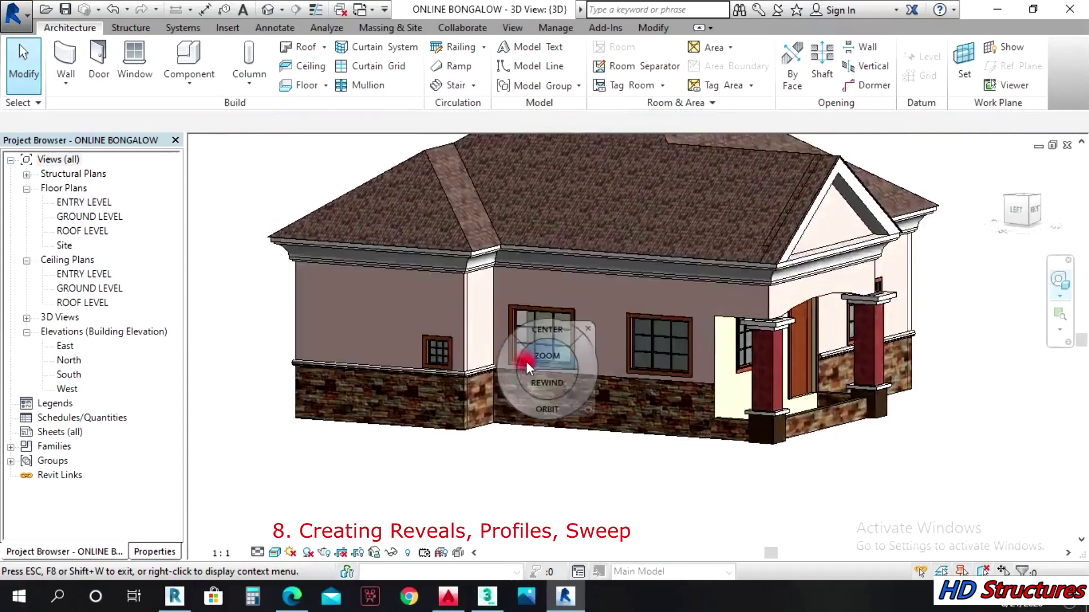
scroll(478, 371, up, 3)
key(Escape)
click(475, 359)
right_click(475, 360)
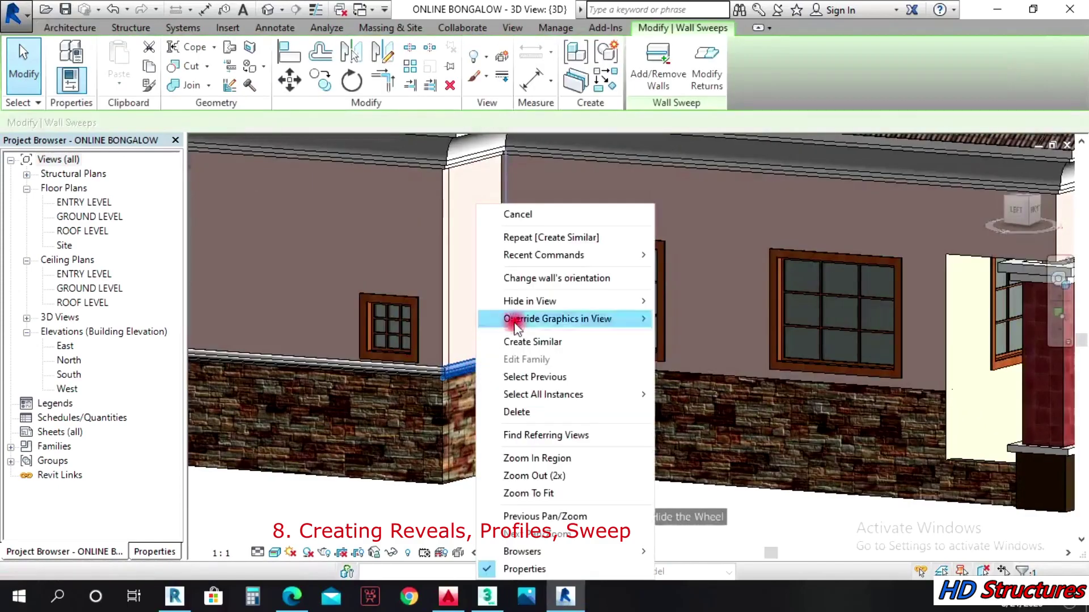
click(517, 342)
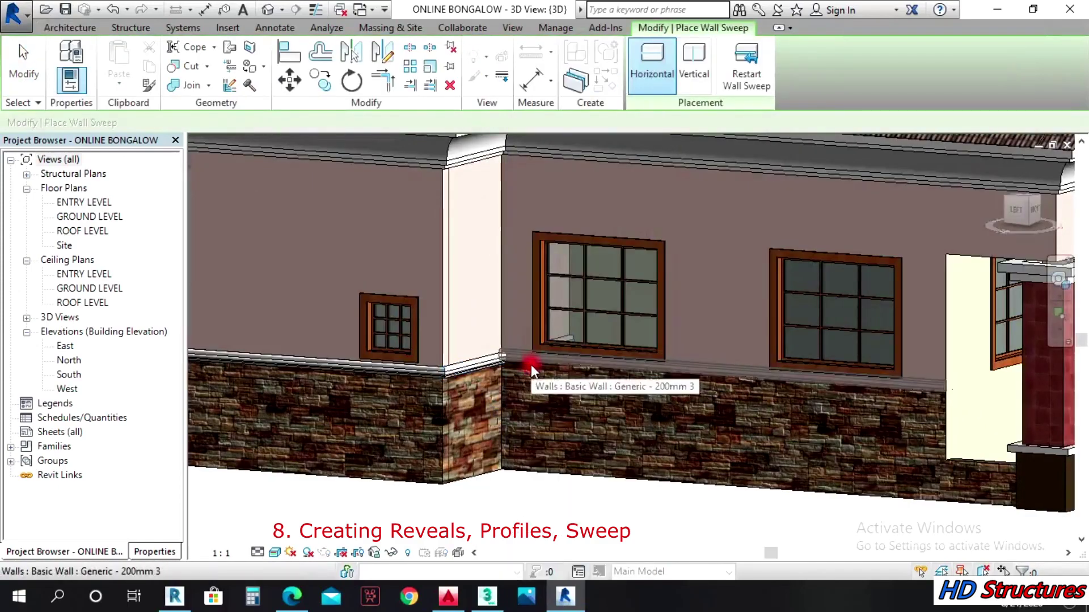
scroll(531, 366, up, 2)
click(522, 355)
scroll(511, 363, down, 5)
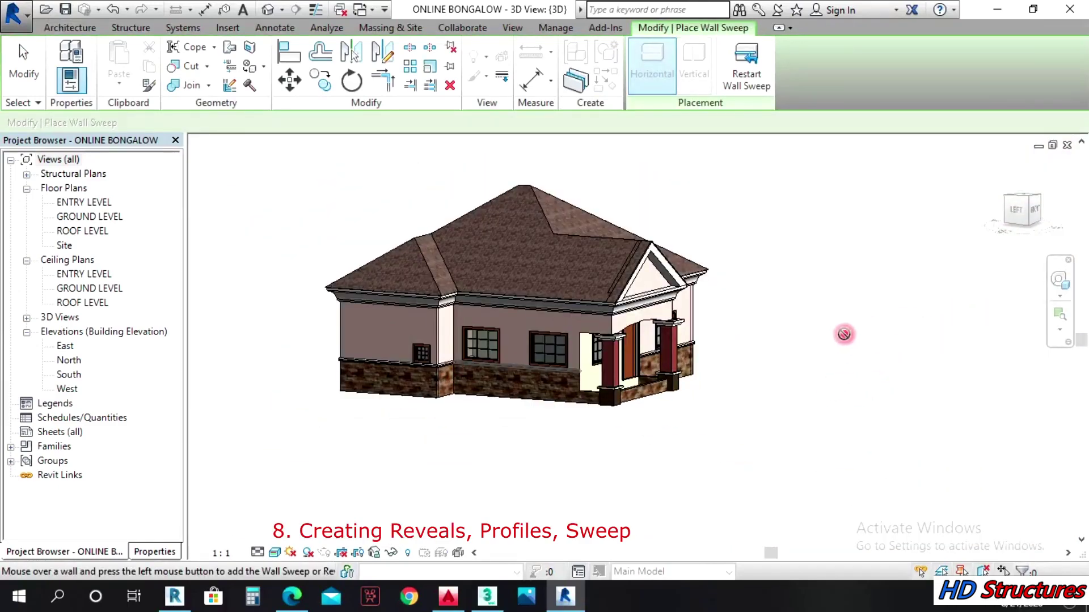
Examine the wall sweeps above the stone cladding from all sides of the house
click(1058, 280)
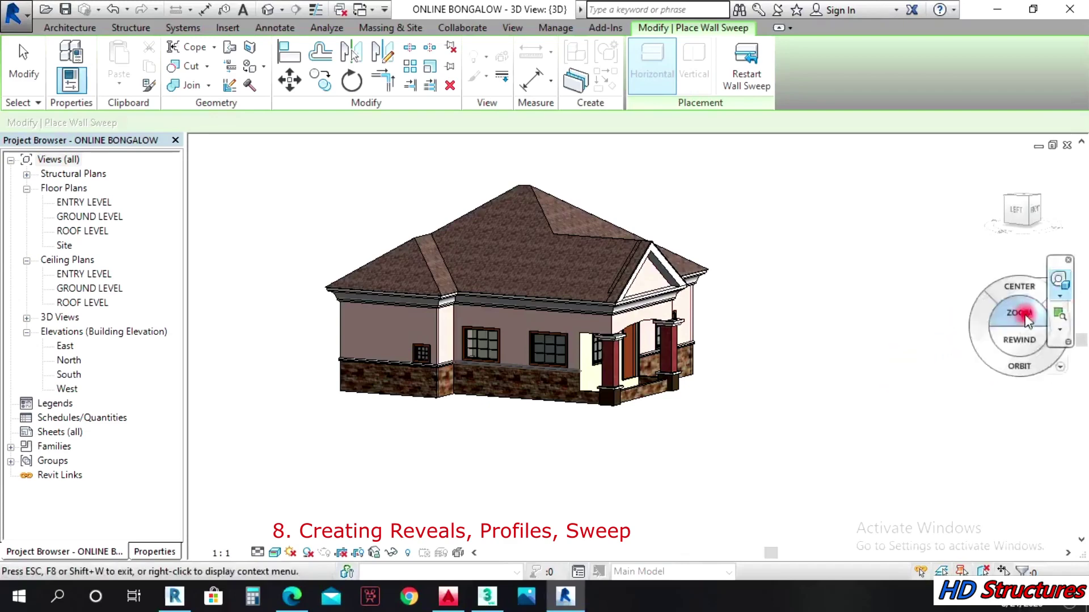
mouse_move(656, 433)
mouse_down()
mouse_move(479, 422)
mouse_move(315, 437)
mouse_up()
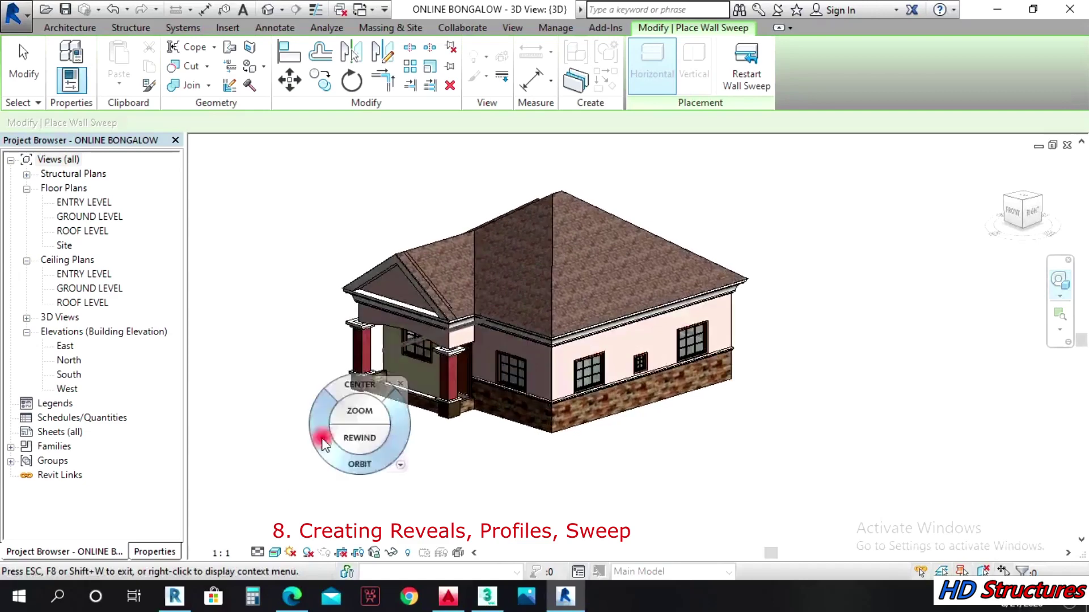
scroll(539, 392, up, 4)
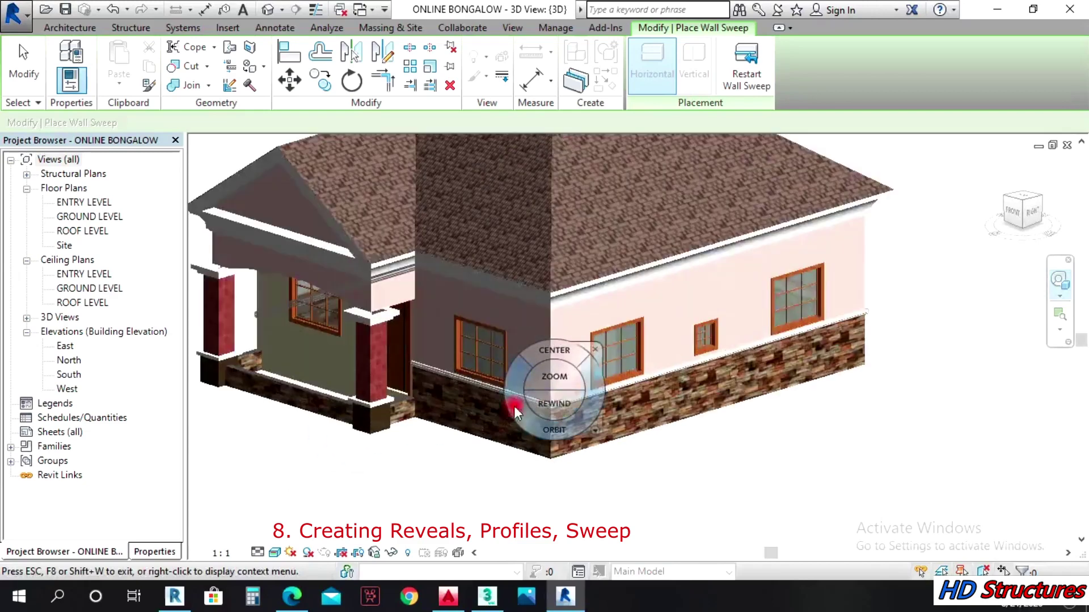
click(596, 349)
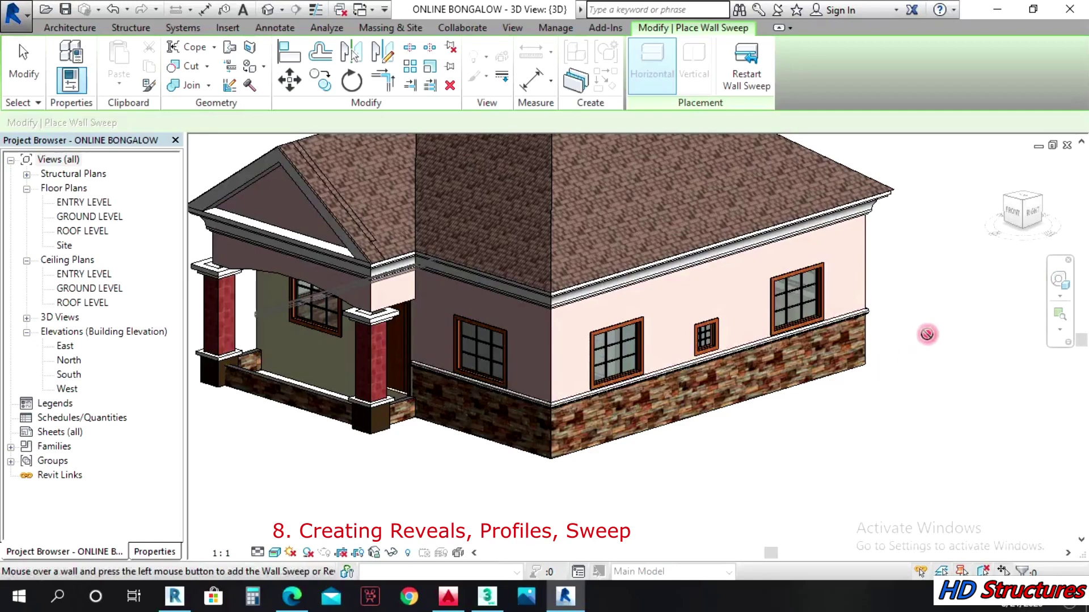
scroll(941, 369, down, 3)
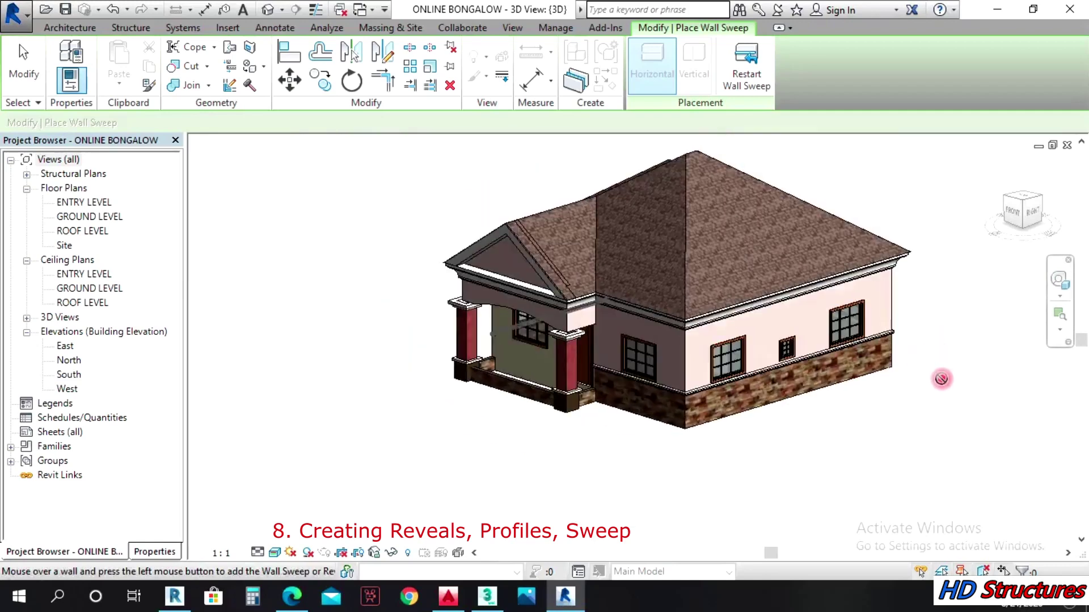
key(Escape)
click(1059, 280)
drag(867, 381, 816, 405)
scroll(486, 344, up, 5)
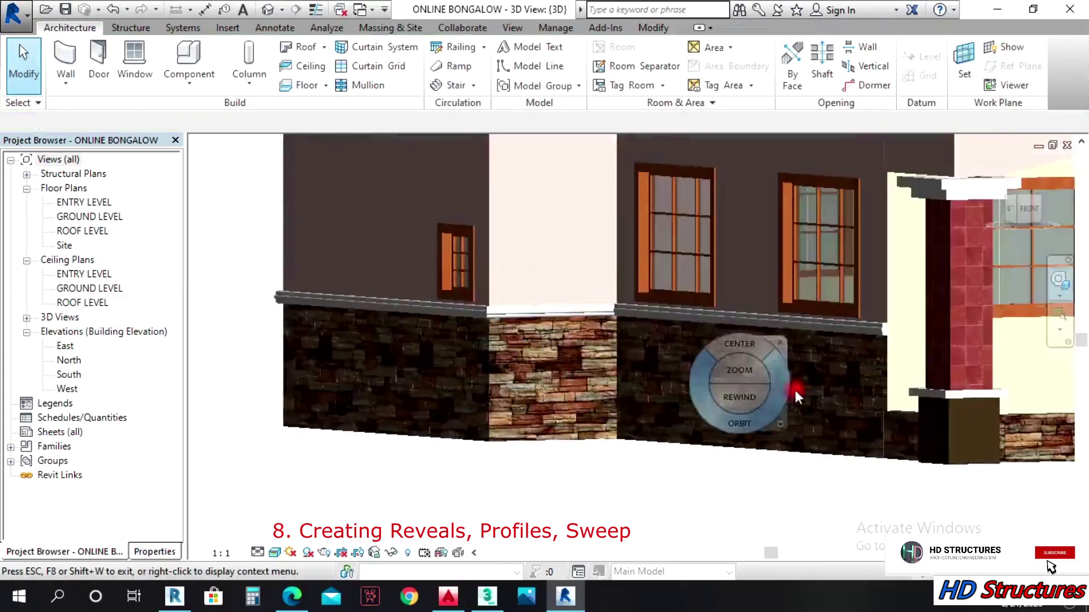
scroll(760, 397, down, 3)
scroll(679, 422, down, 2)
drag(679, 422, 804, 430)
scroll(794, 428, up, 3)
drag(704, 439, 638, 417)
scroll(601, 401, down, 3)
drag(712, 445, 371, 436)
drag(1008, 405, 602, 351)
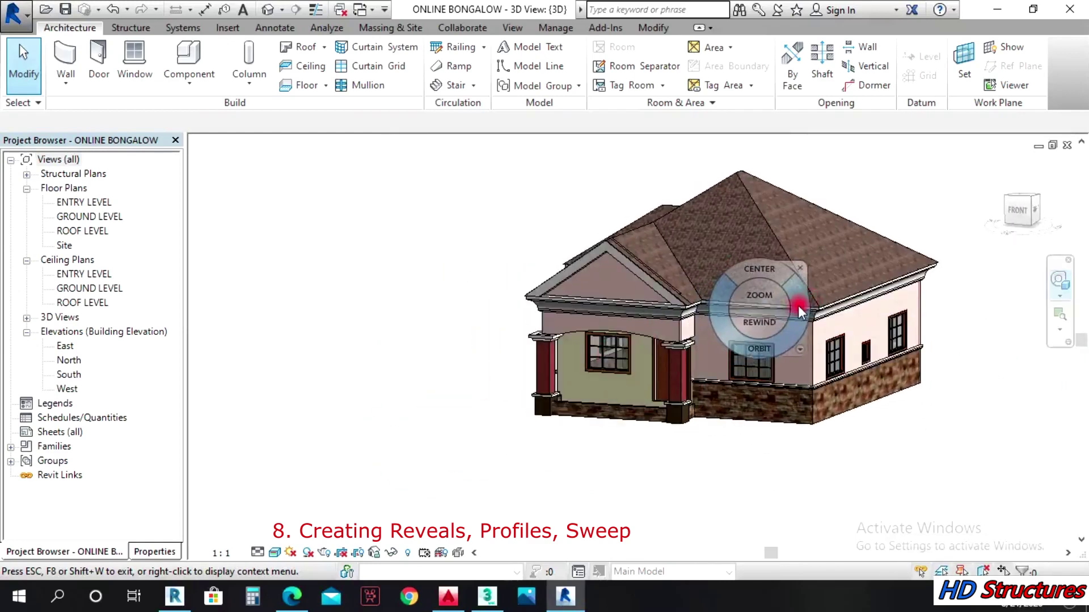
drag(794, 309, 891, 344)
drag(802, 385, 737, 377)
scroll(730, 368, up, 2)
scroll(831, 348, down, 2)
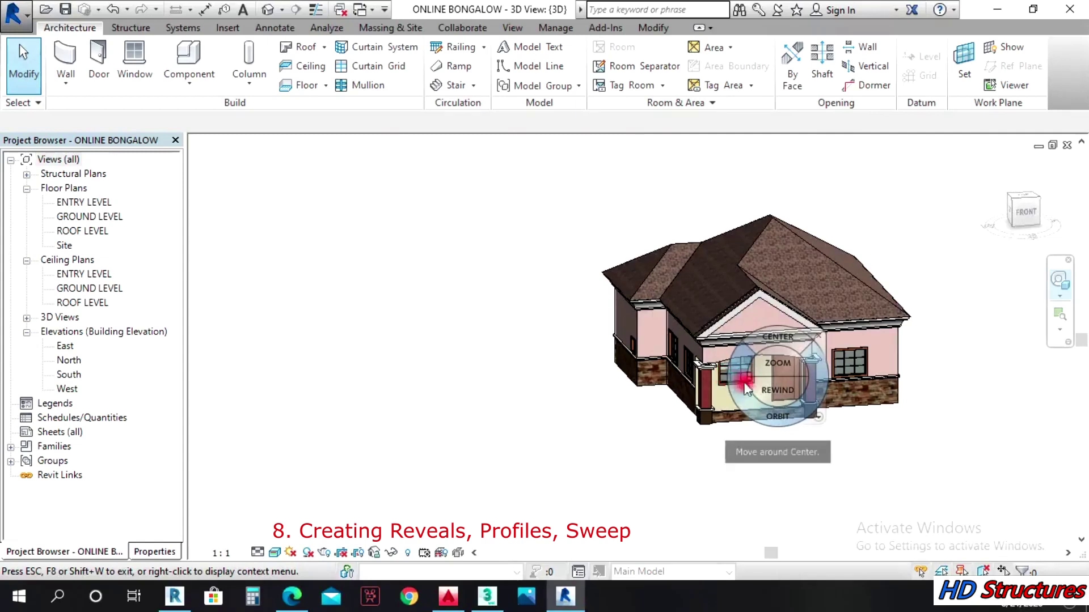
key(Escape)
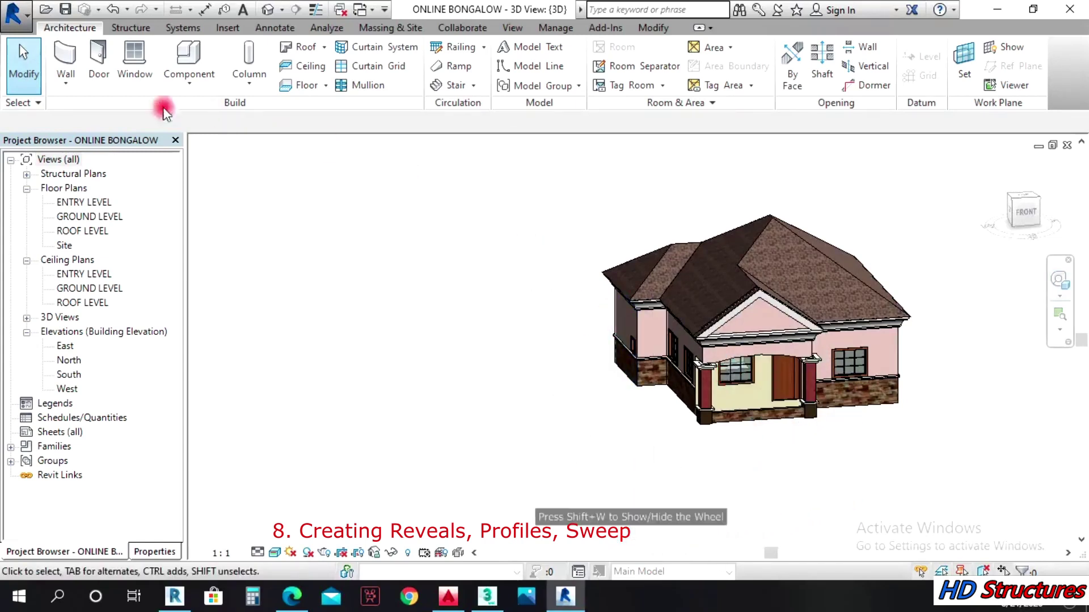
click(14, 14)
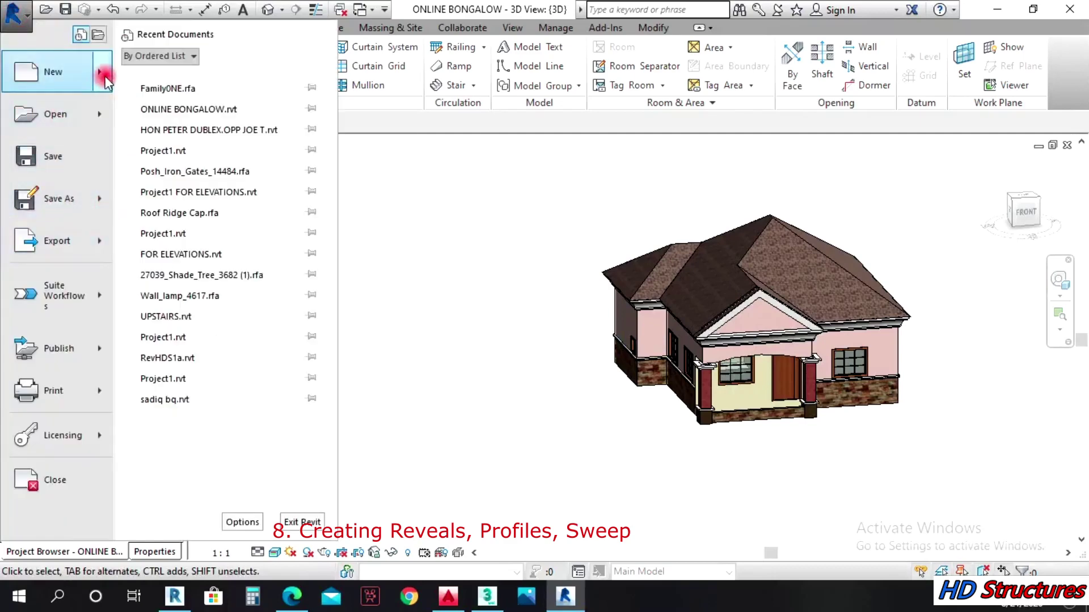
mouse_move(106, 80)
click(189, 115)
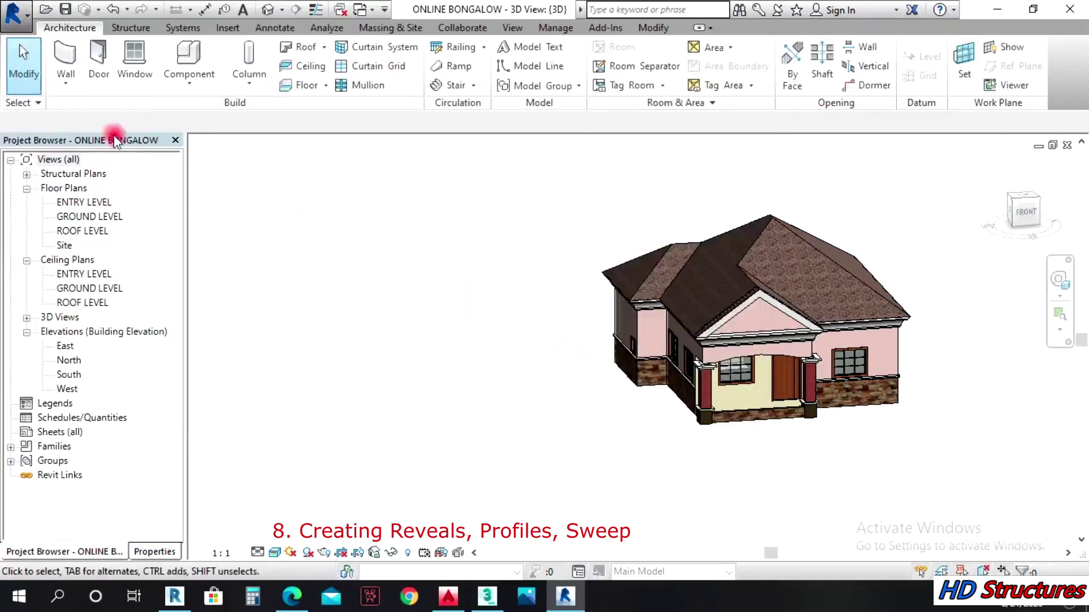
Create a new family from the Metric Profile template in the English templates folder
click(14, 13)
mouse_move(104, 76)
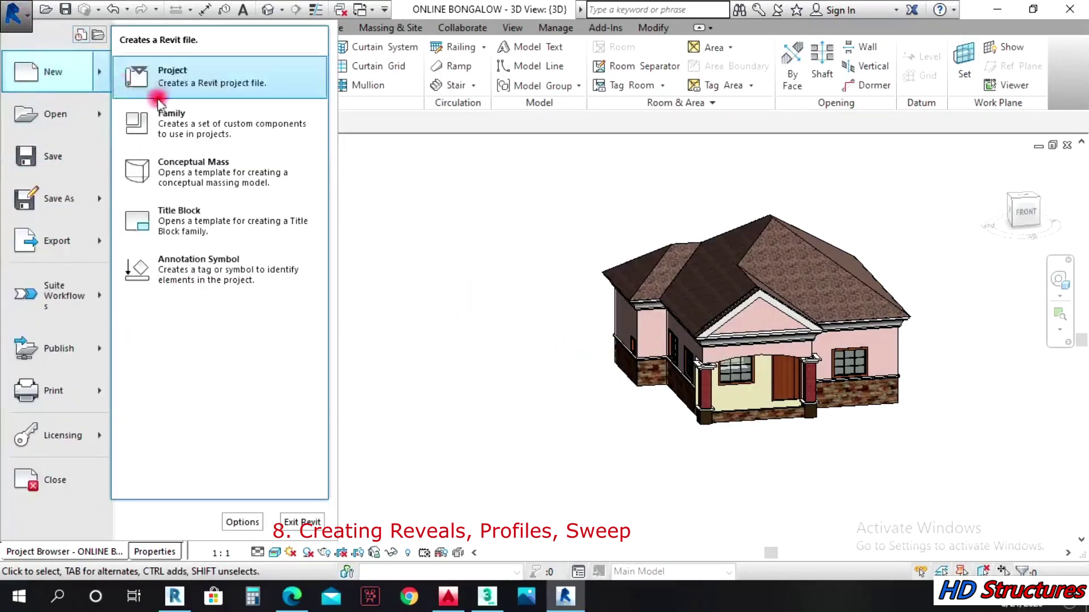
click(190, 117)
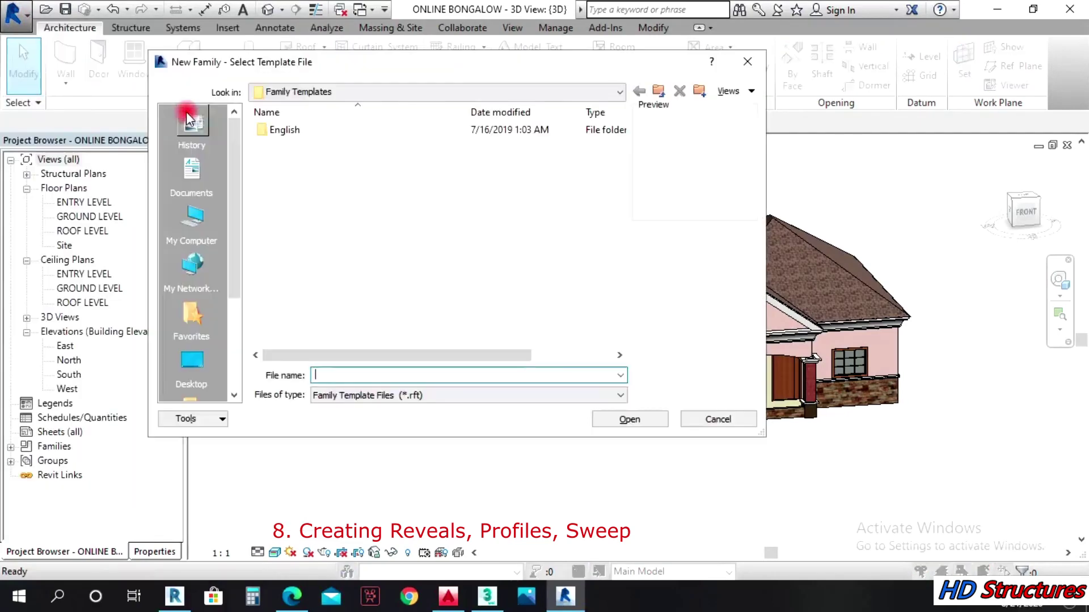
double_click(286, 130)
scroll(380, 298, down, 20)
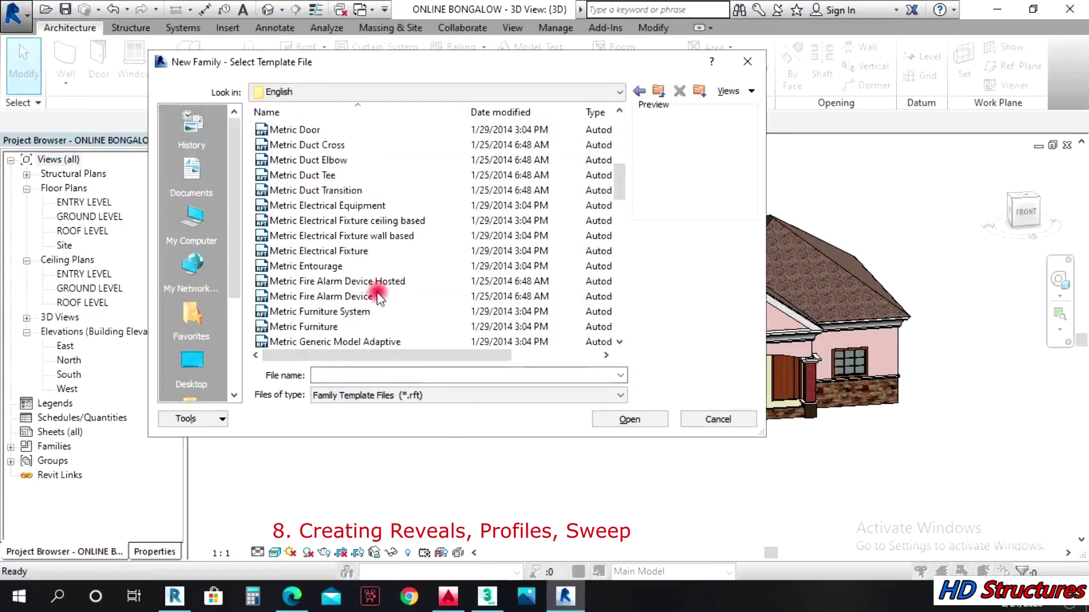
scroll(366, 287, down, 5)
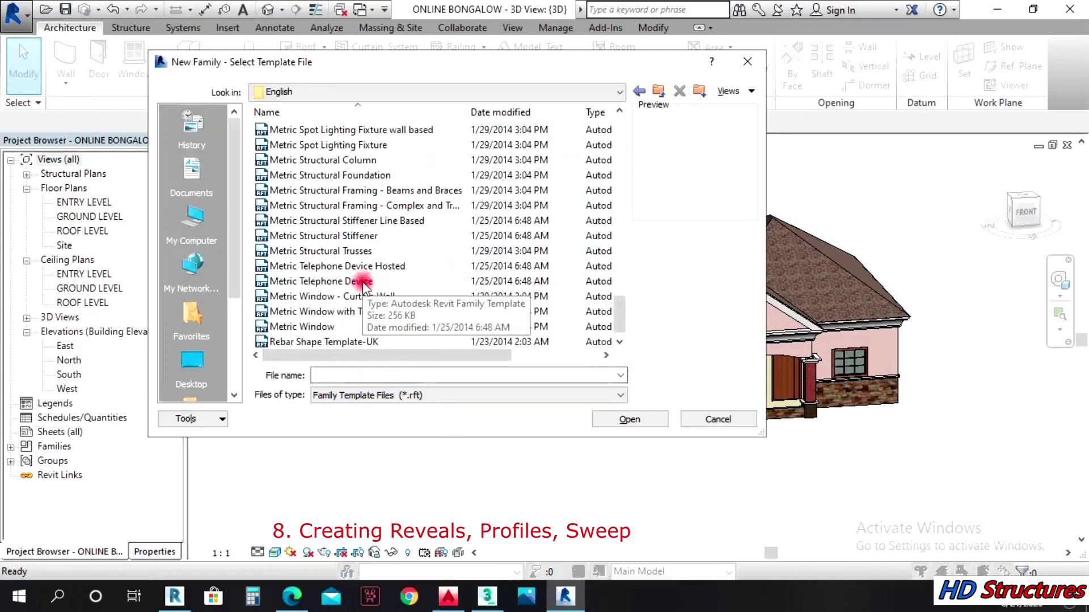
scroll(363, 281, up, 6)
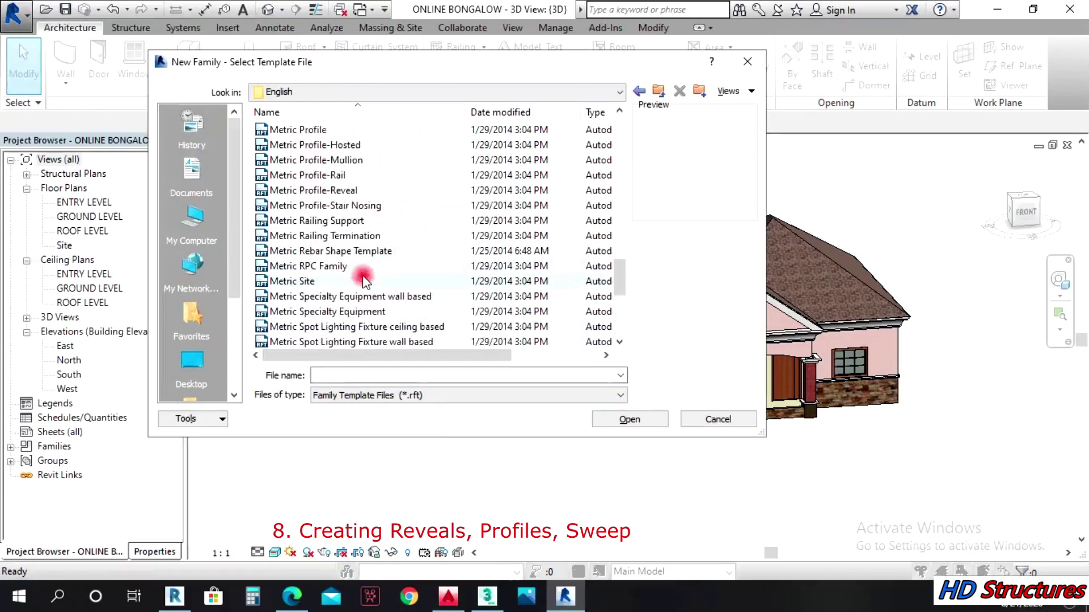
click(318, 174)
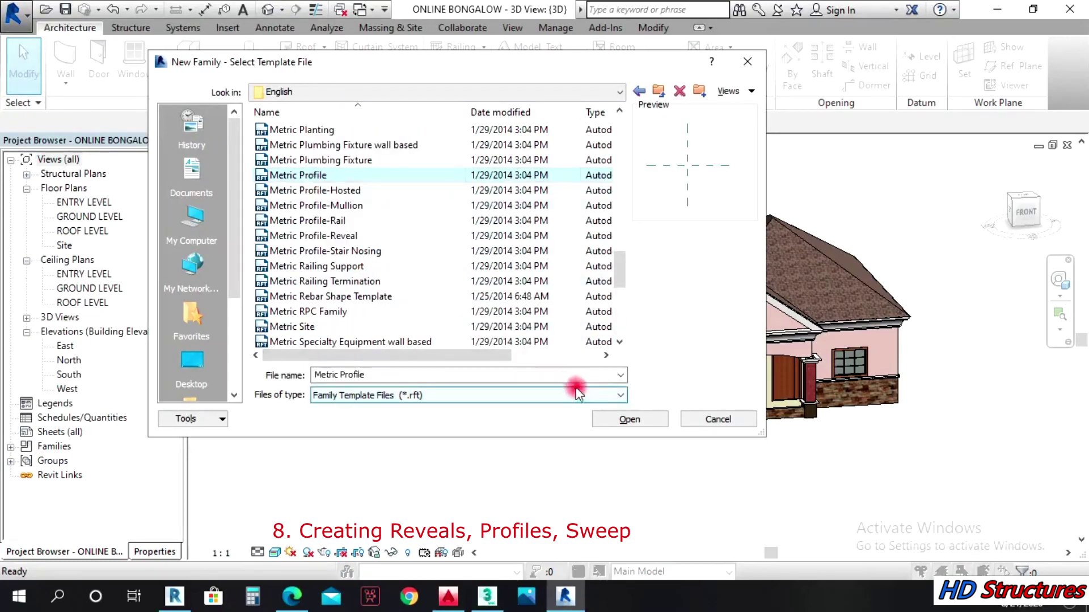
click(623, 418)
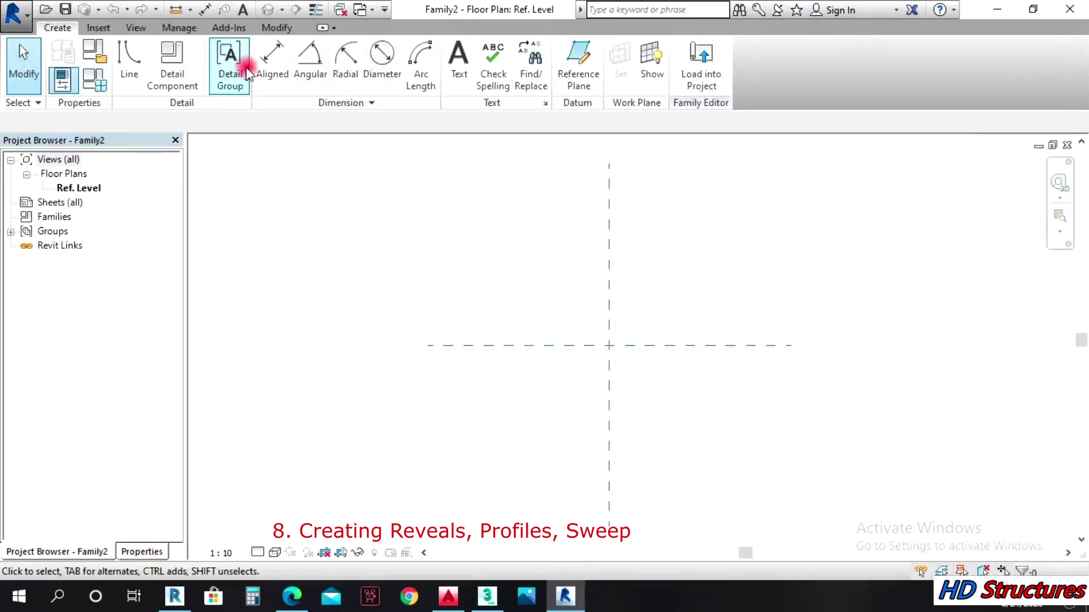
Draw a 30 mm horizontal profile line starting at the intersection of the two reference planes
click(132, 63)
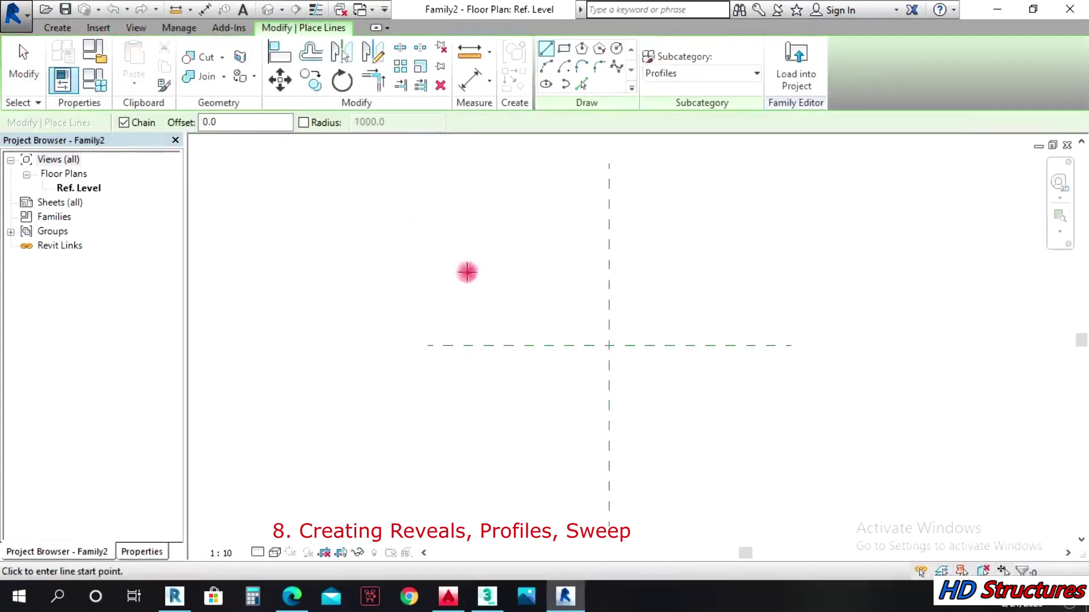
scroll(606, 354, up, 1)
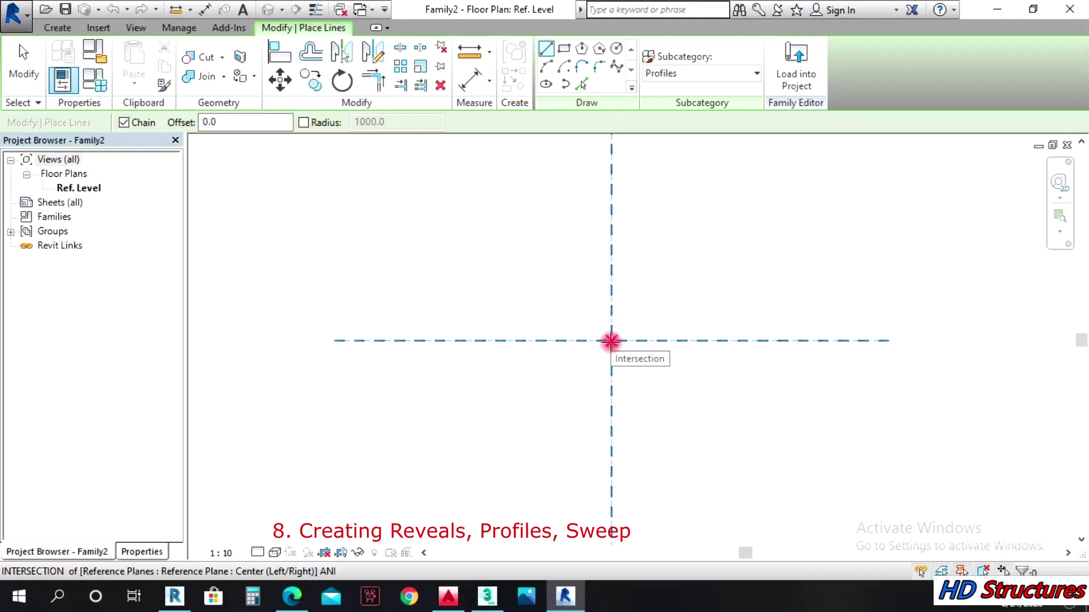
click(611, 341)
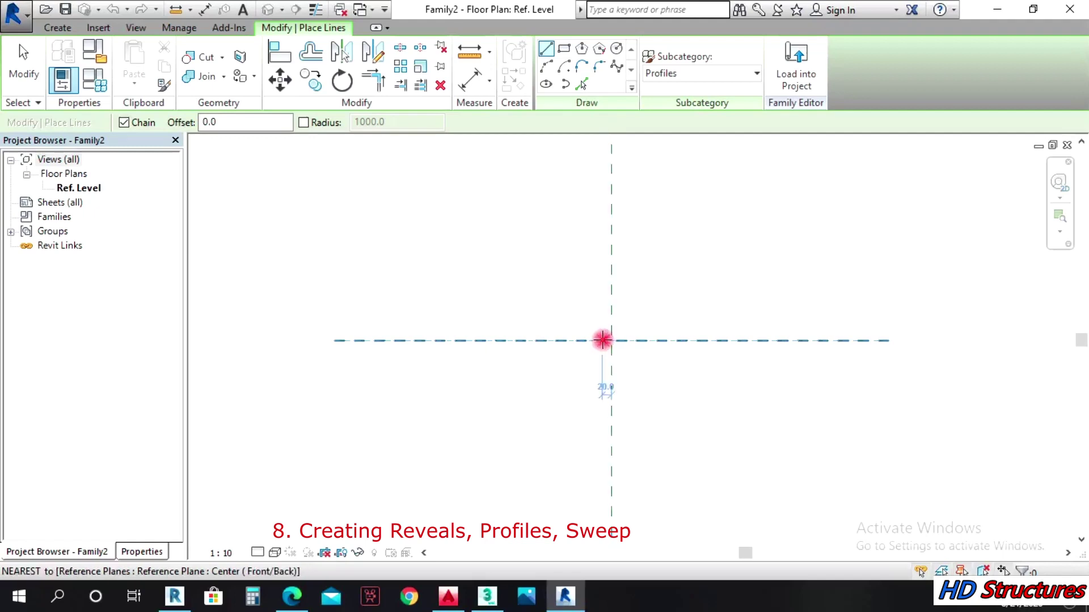
scroll(611, 339, up, 2)
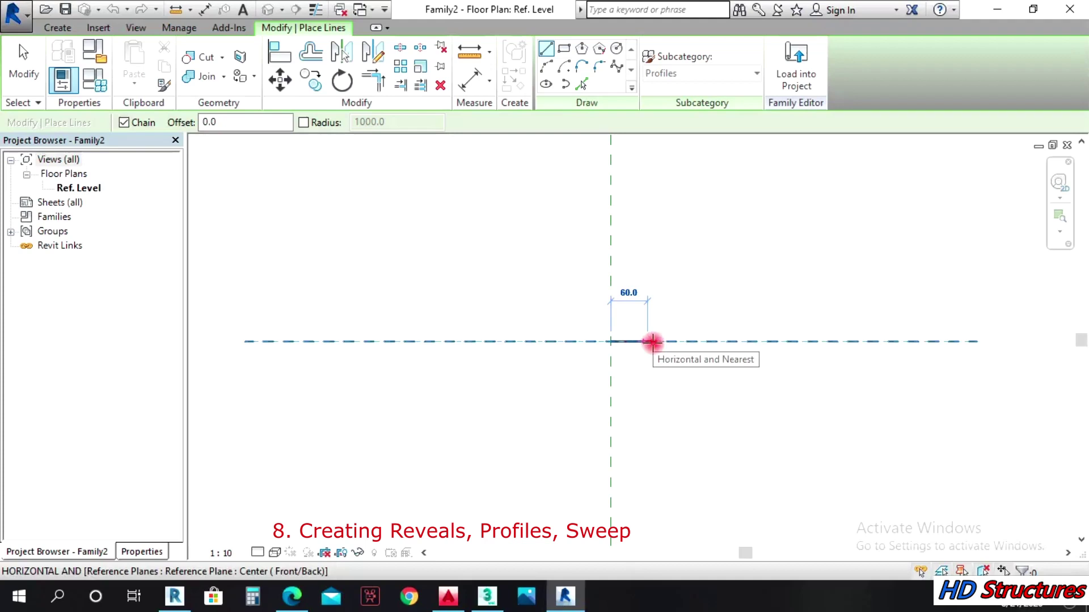
text(5)
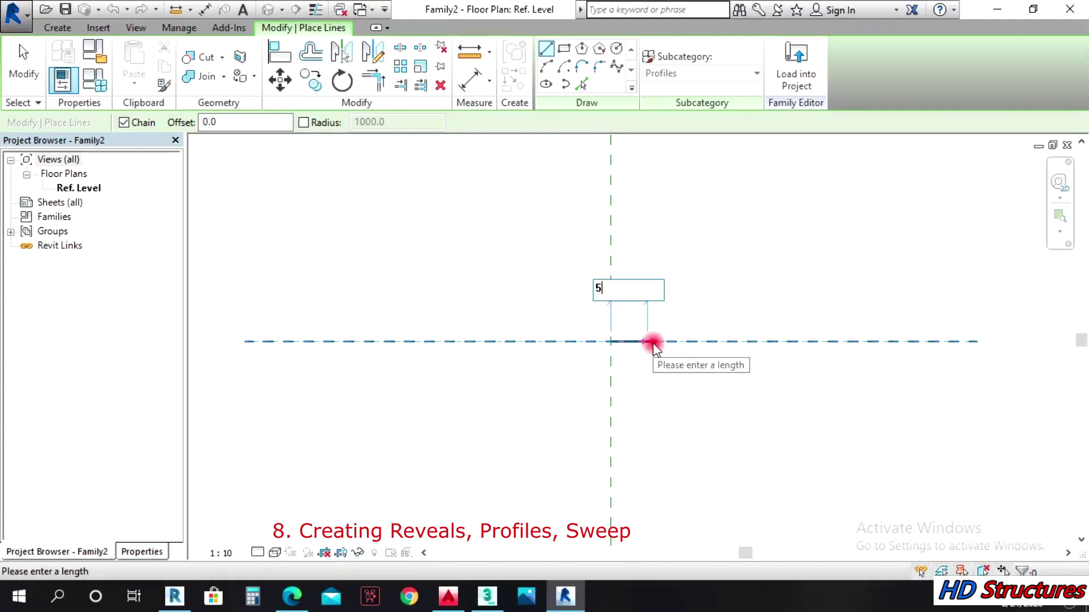
key(BackSpace)
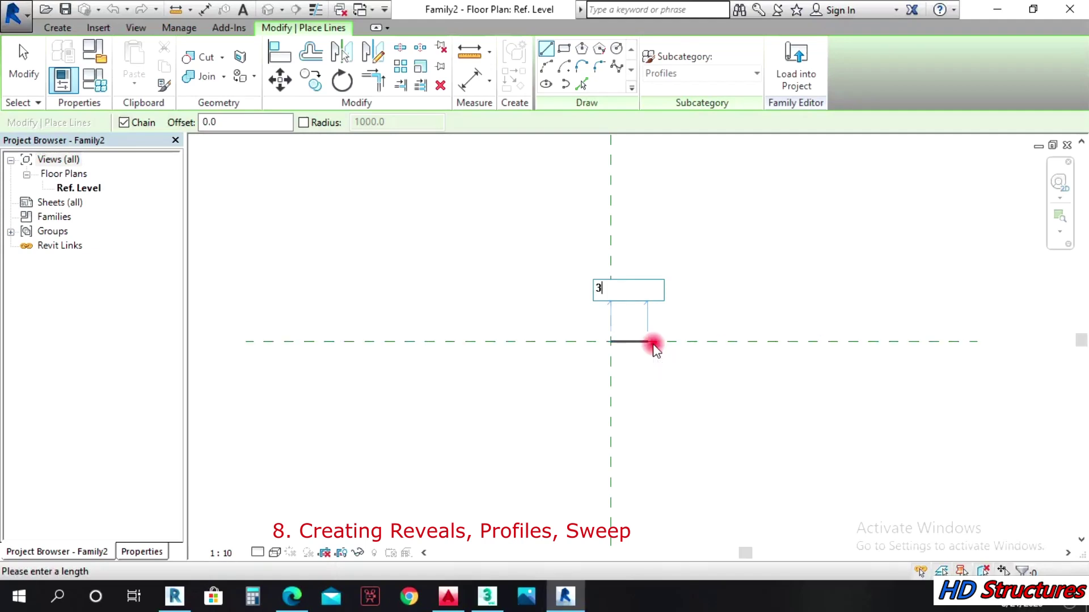
text(30)
key(Return)
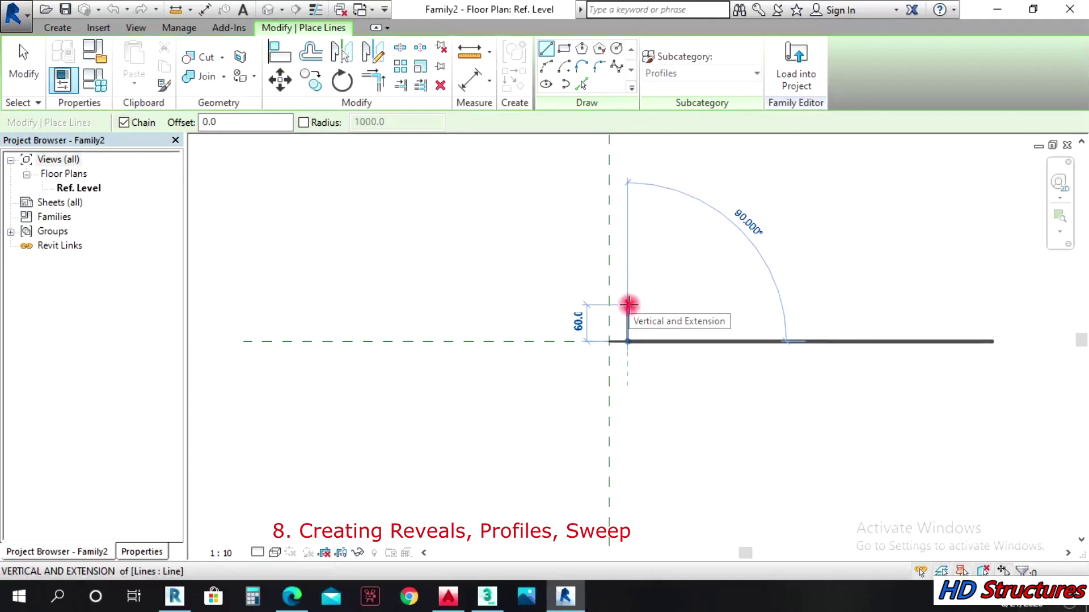
Complete the profile as a closed 30 mm square ending at the reference plane intersection
text(3)
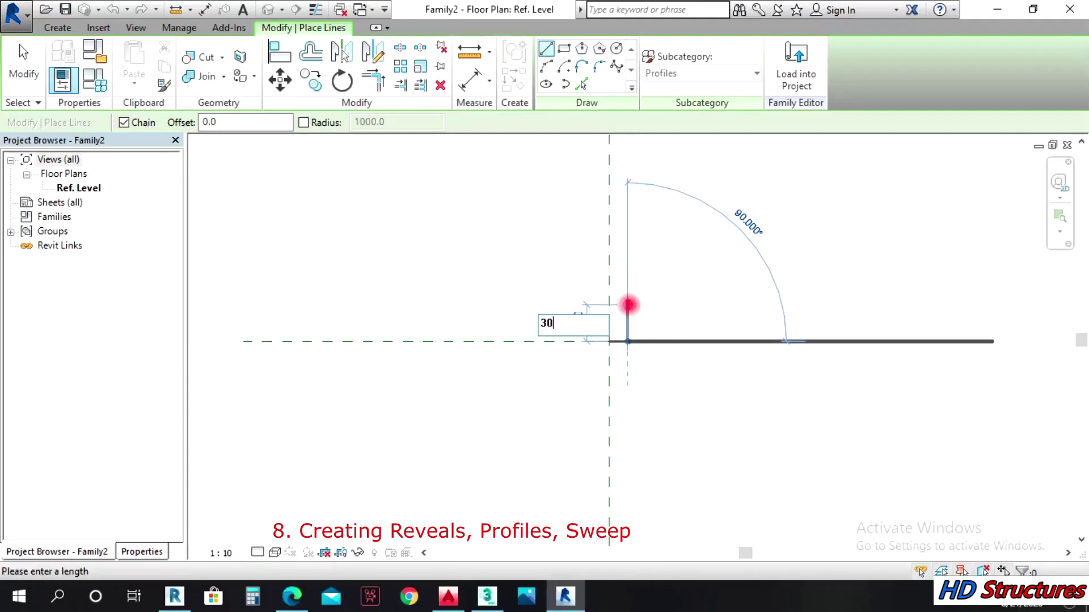
text(0)
key(Return)
click(610, 322)
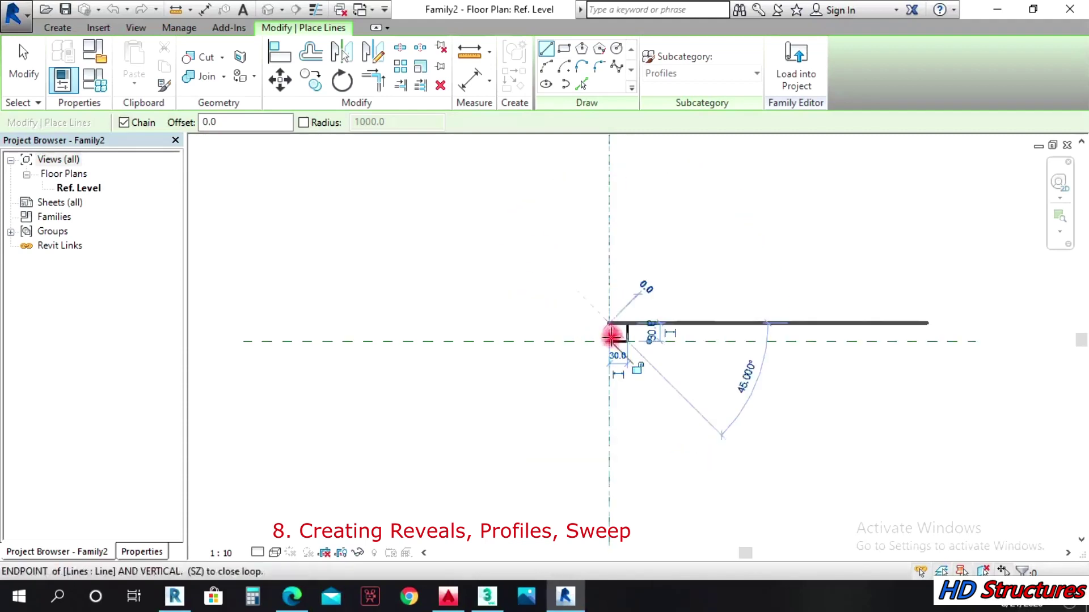
click(609, 341)
key(Escape)
key(Escape)
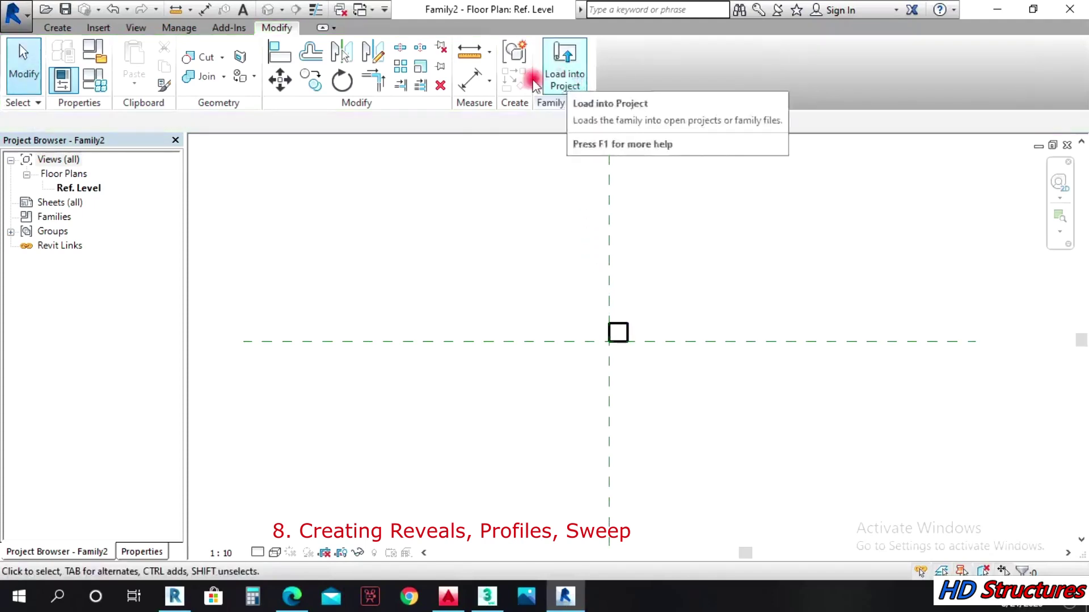
Save the profile family as REVEAL in the PROFILES folder, keeping the default save options
click(14, 13)
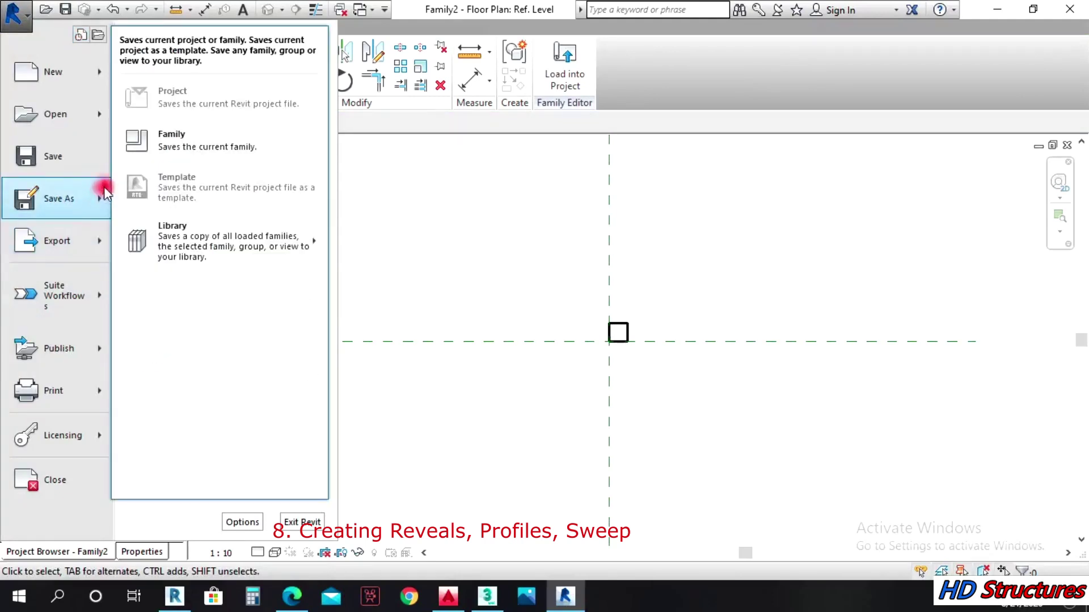
click(70, 145)
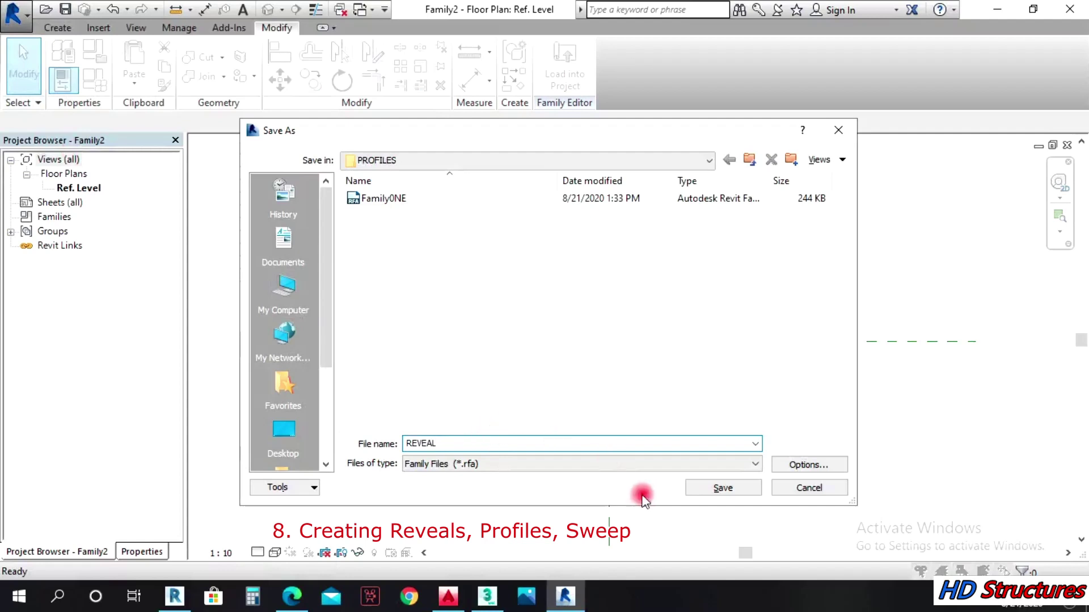
click(806, 464)
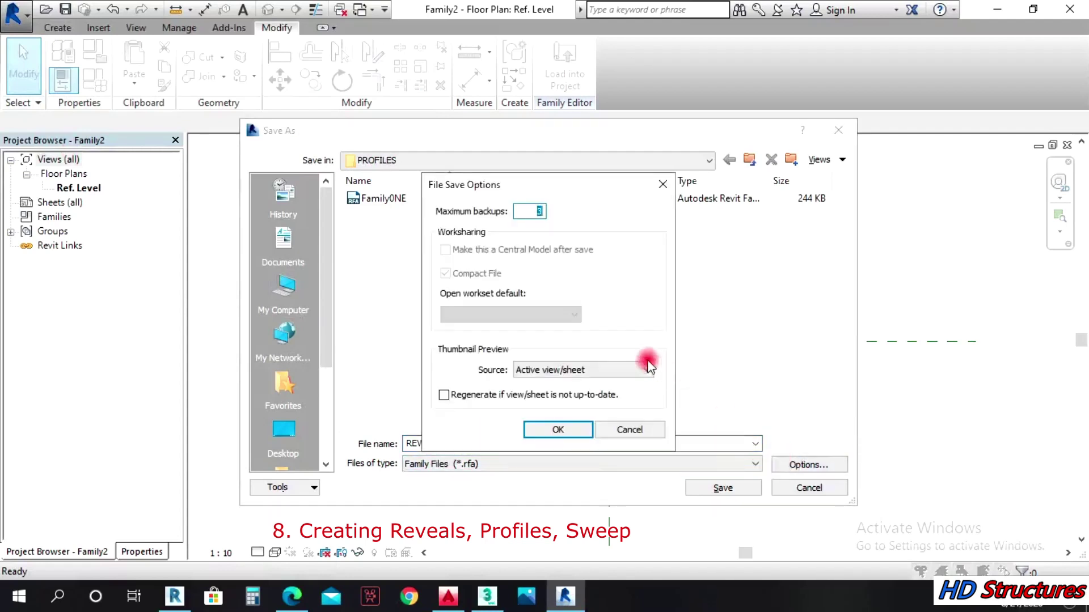
click(559, 431)
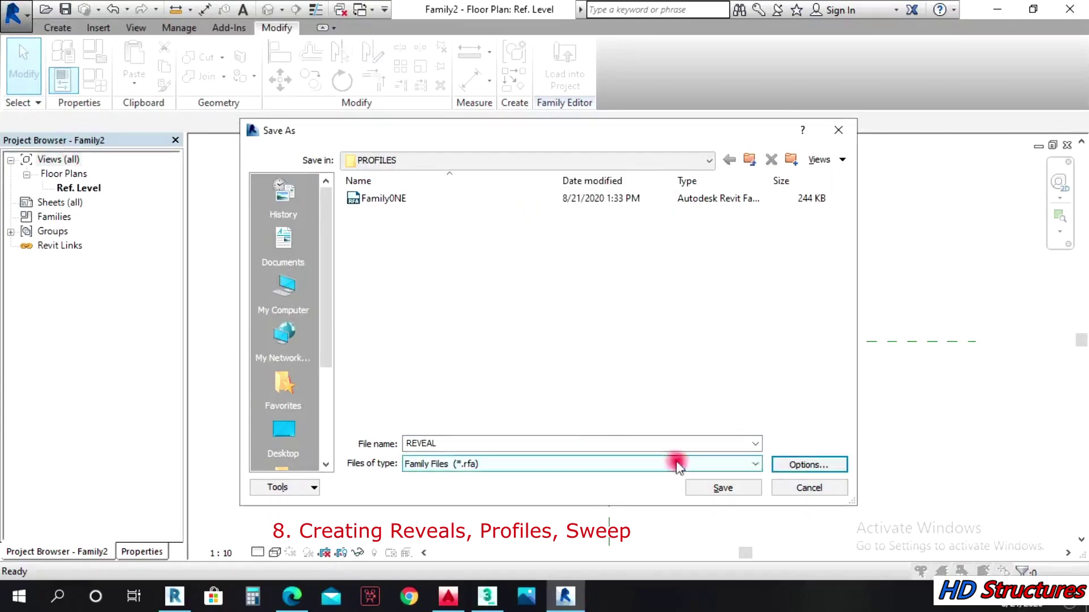
click(726, 487)
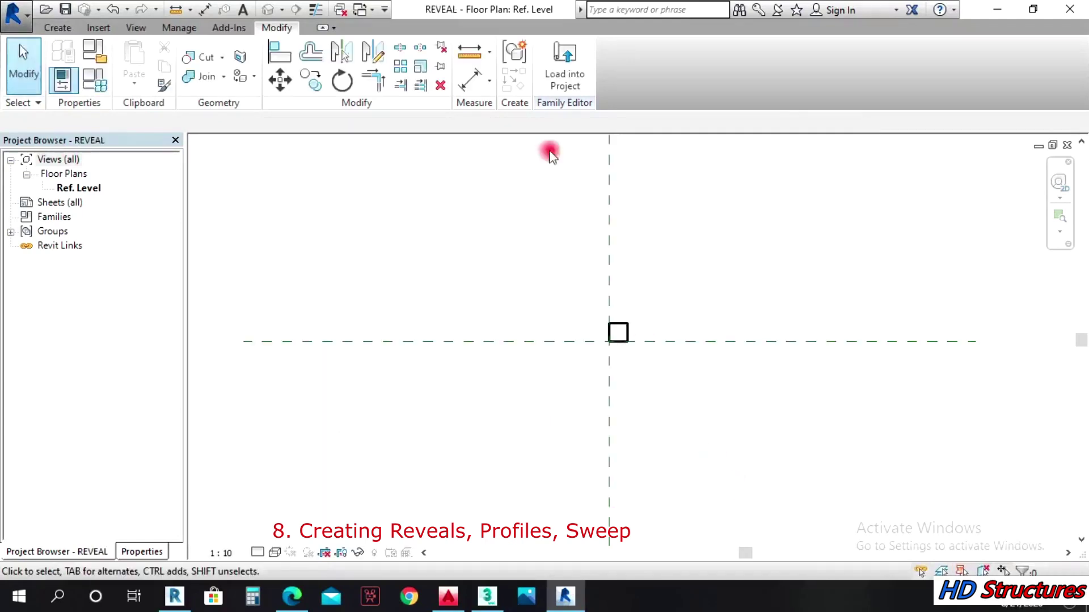
Load the REVEAL family into the ONLINE BONGALOW project and show the front of the house in the 3D view
click(574, 67)
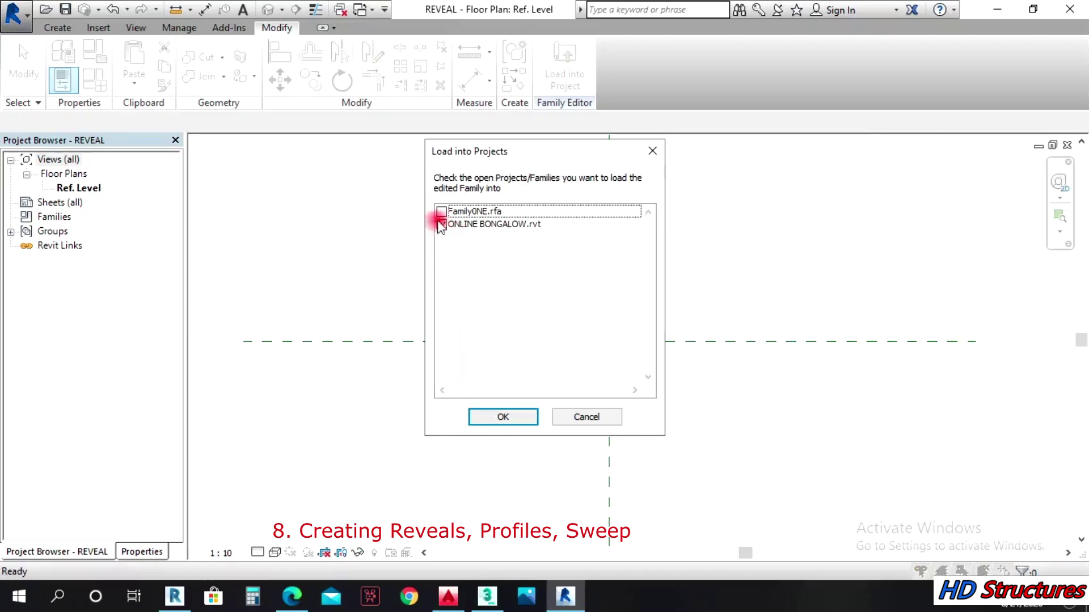
click(502, 417)
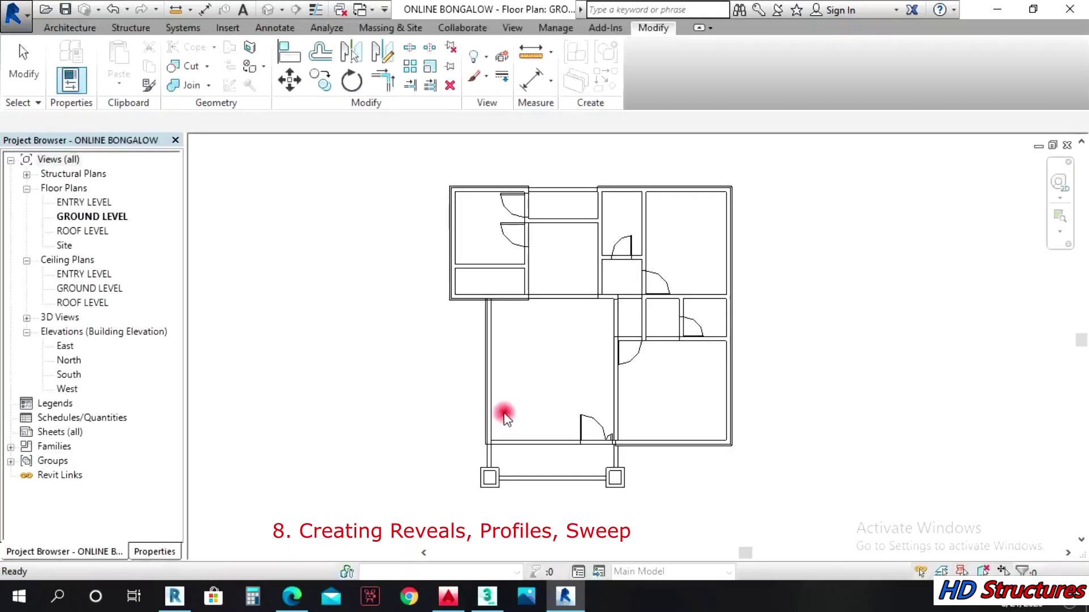
click(438, 189)
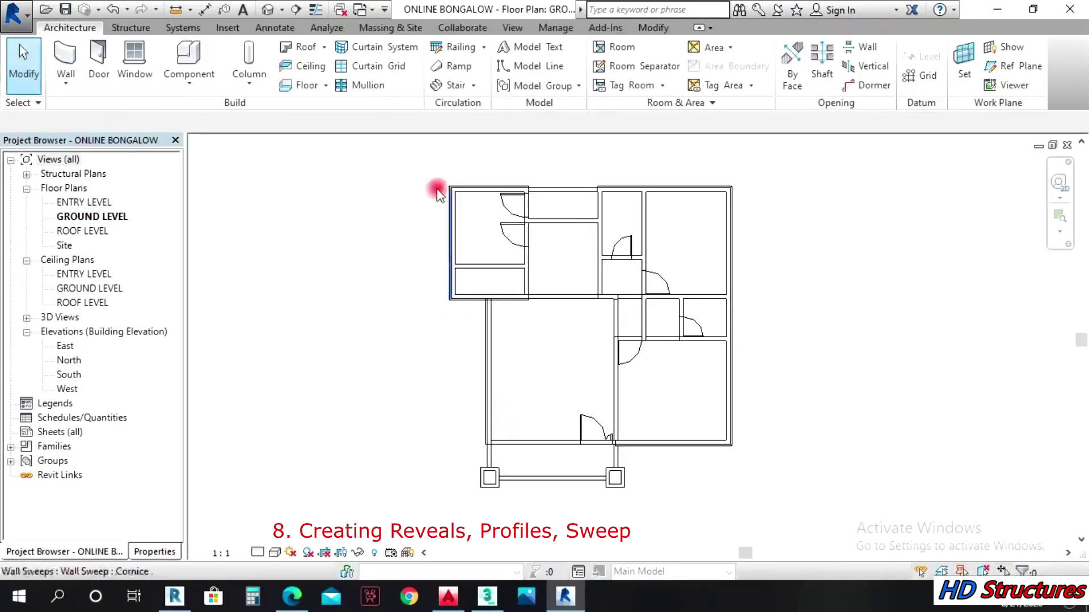
click(267, 10)
scroll(907, 365, up, 3)
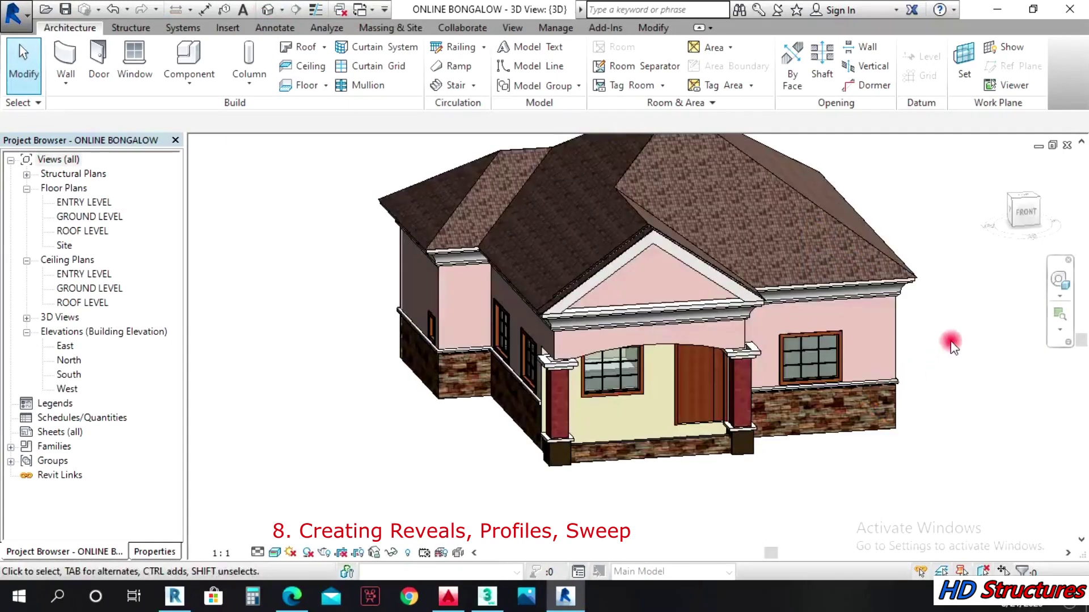
click(1059, 279)
drag(876, 391, 626, 360)
drag(533, 370, 656, 328)
drag(660, 407, 499, 250)
Start a wall reveal and set the Reveal type's profile to REVEAL : REVEAL
click(65, 83)
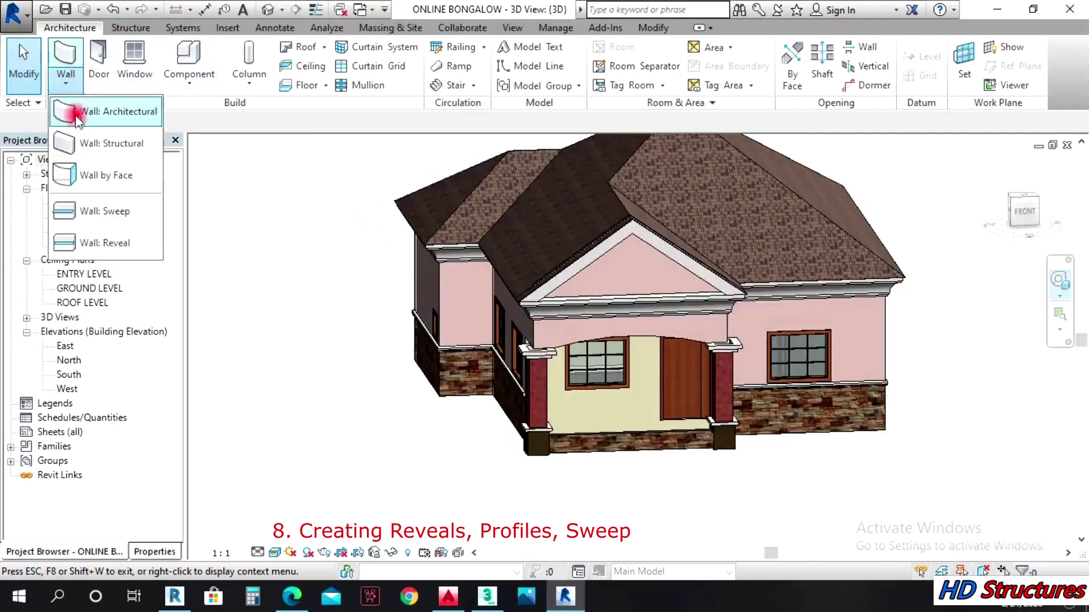
click(102, 243)
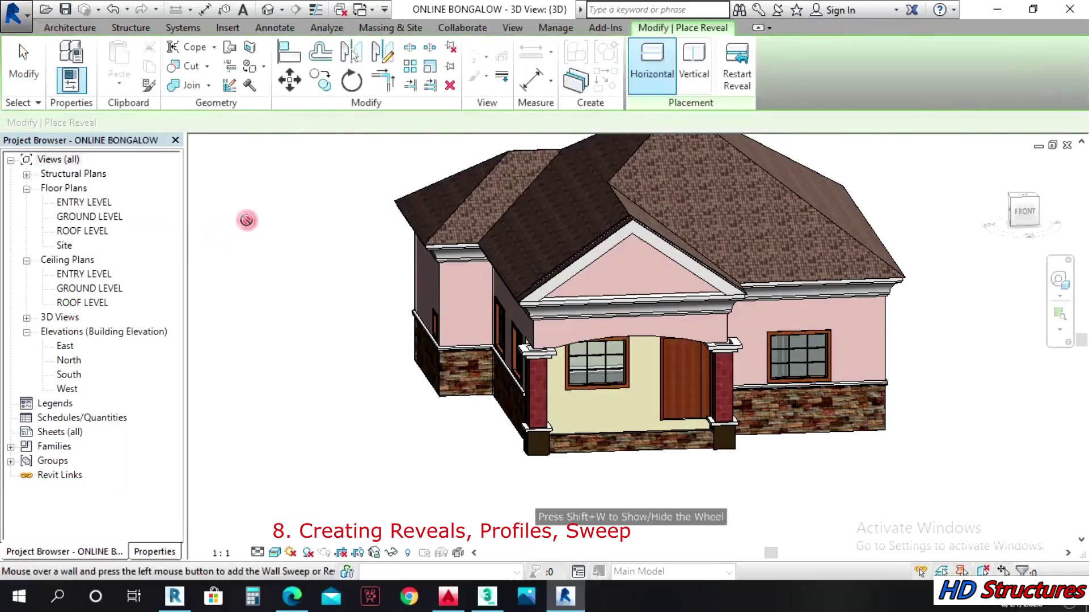
click(79, 54)
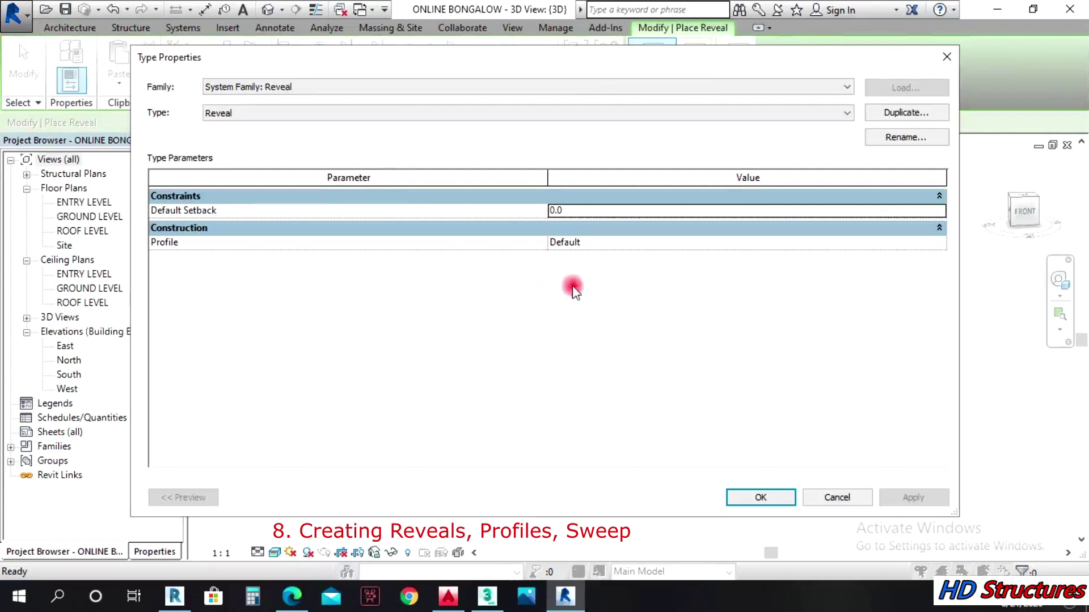
click(933, 242)
click(939, 242)
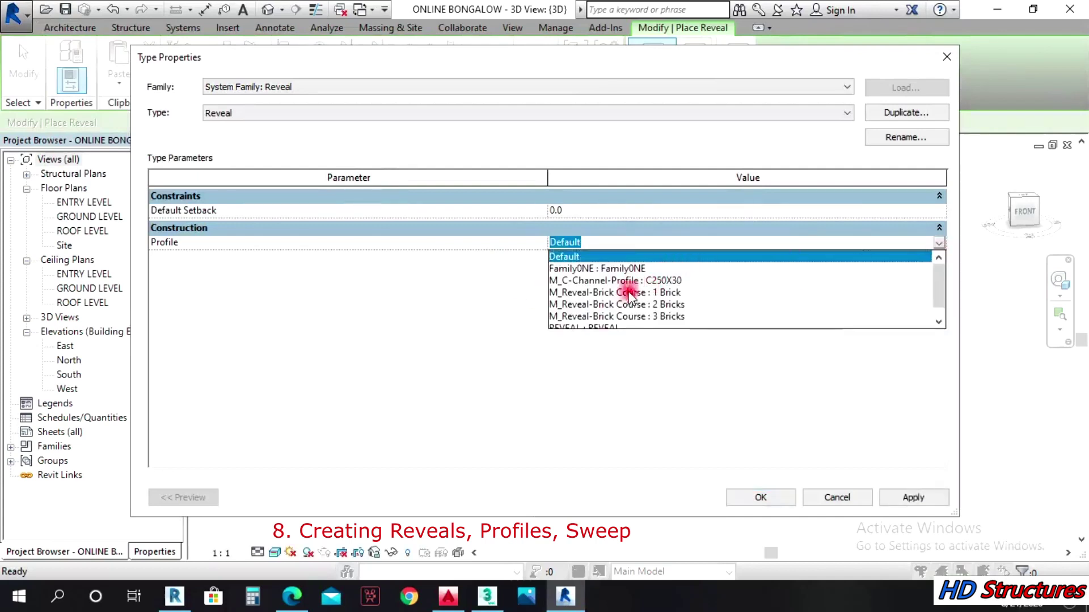
scroll(624, 312, down, 1)
click(608, 316)
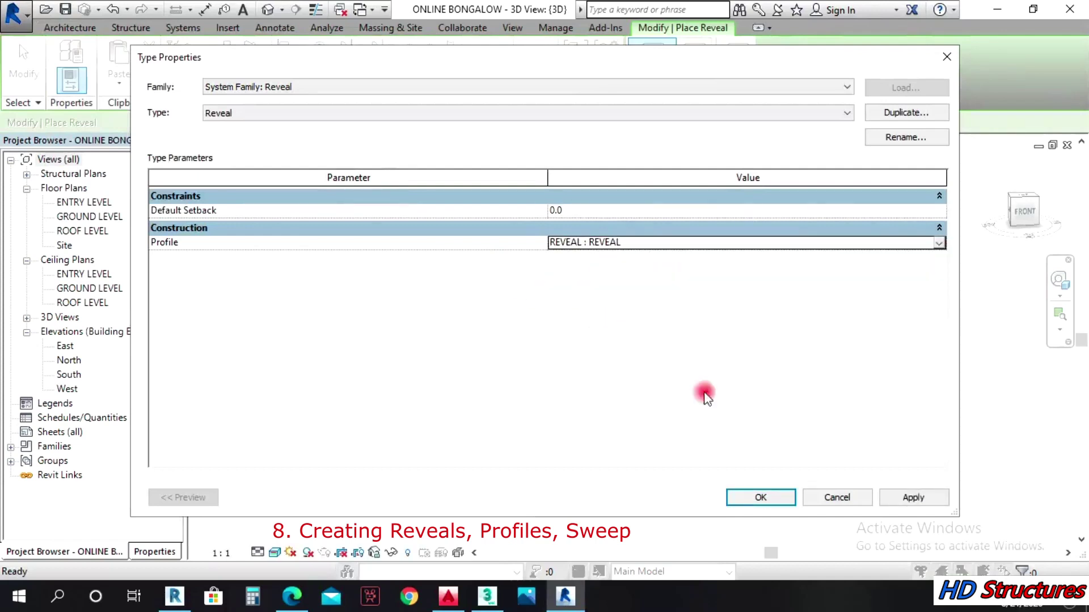
click(760, 497)
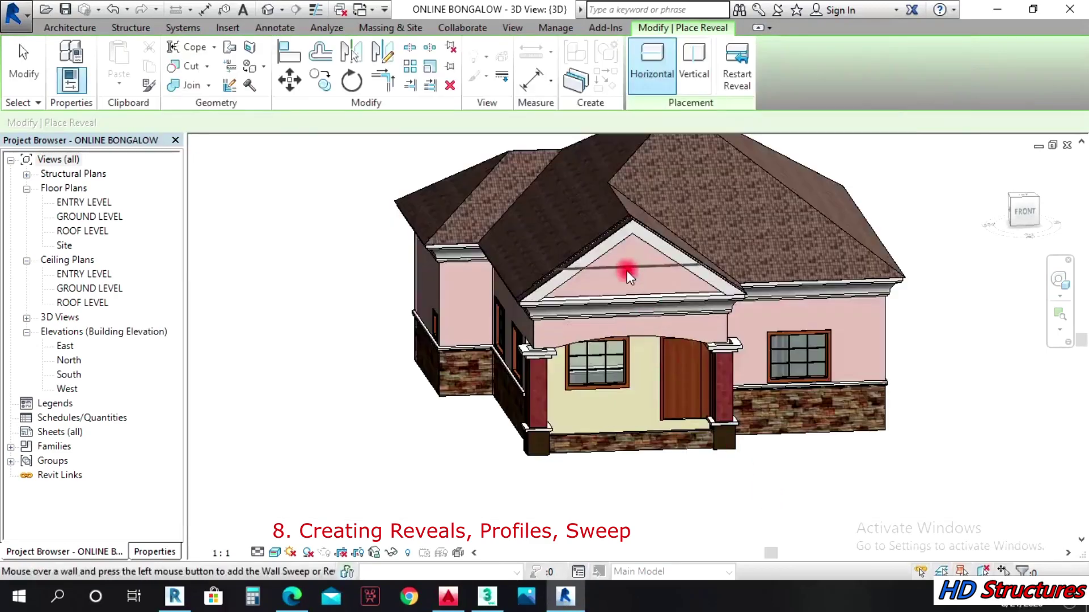
Place a horizontal reveal on the porch gable wall just above the bottom white moulding
scroll(630, 283, up, 5)
click(625, 307)
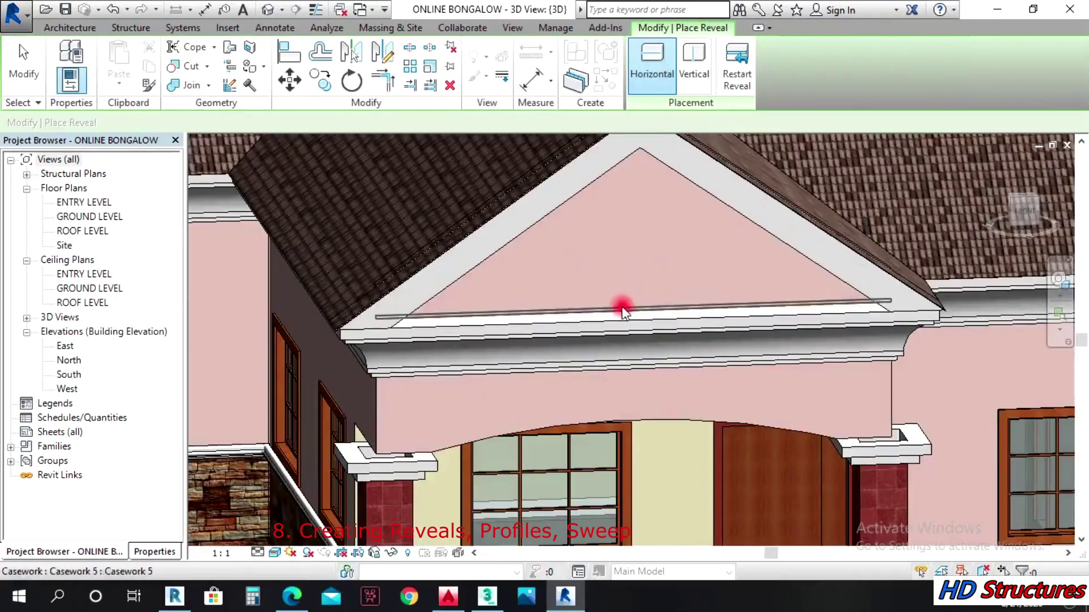
scroll(621, 304, up, 2)
scroll(621, 298, down, 2)
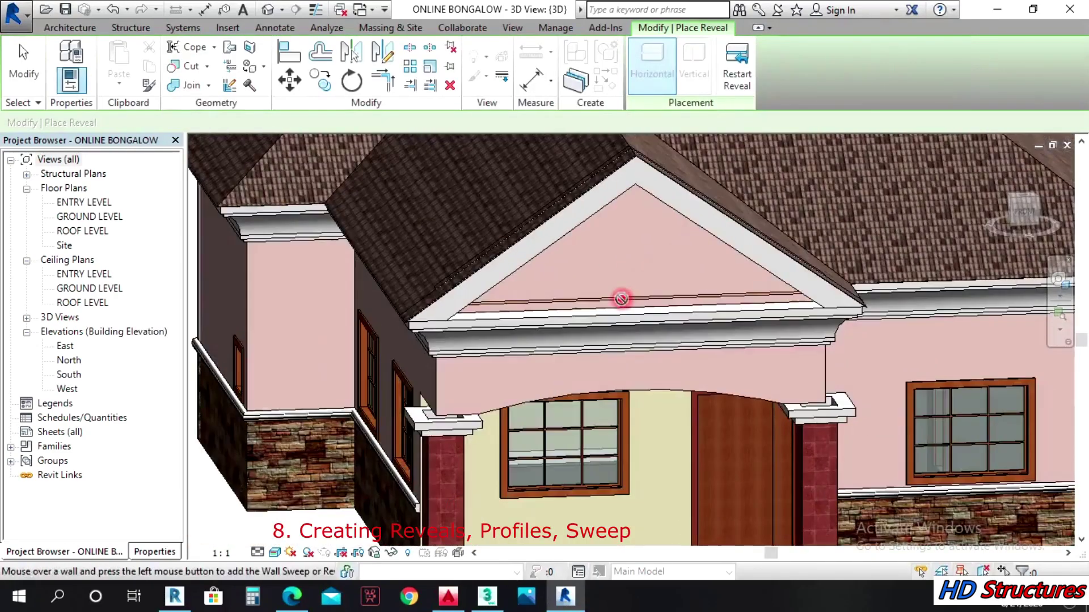
key(Escape)
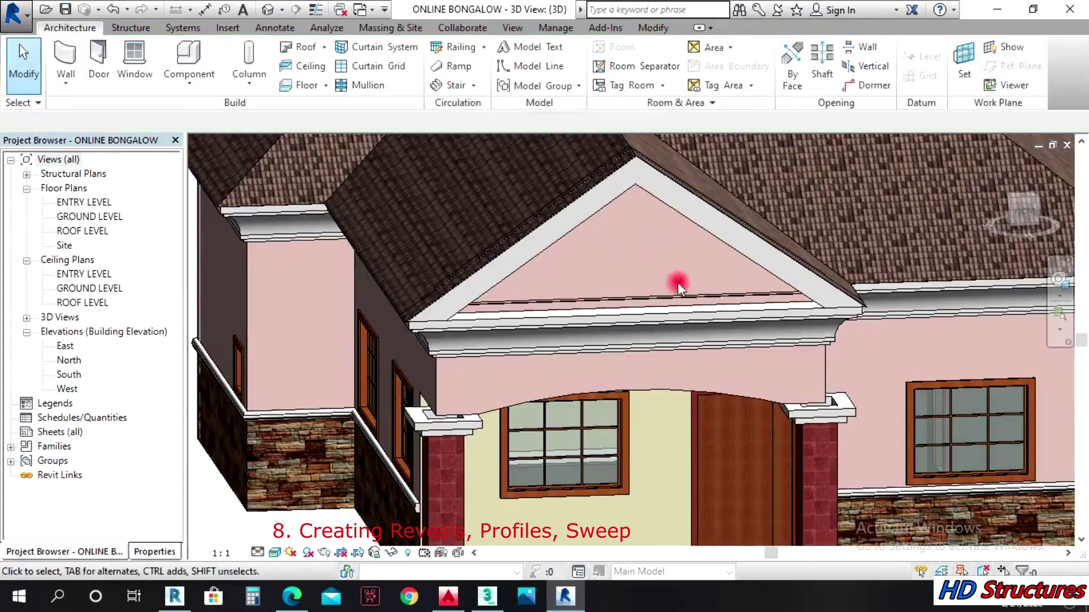
Copy the gable reveal a short distance upward, working in the front view
click(1019, 214)
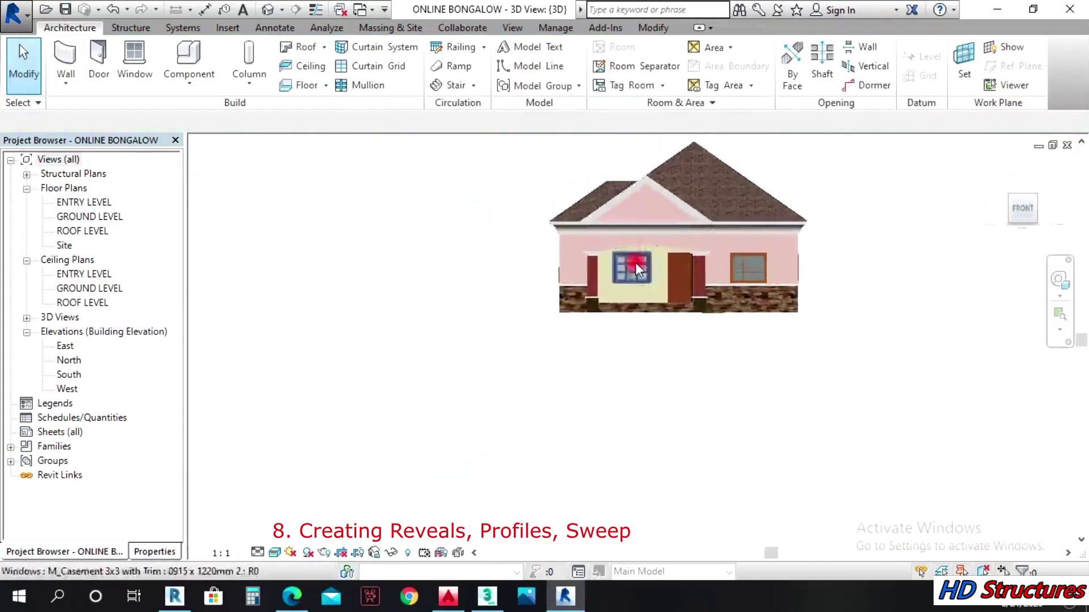
scroll(612, 295, up, 4)
click(514, 375)
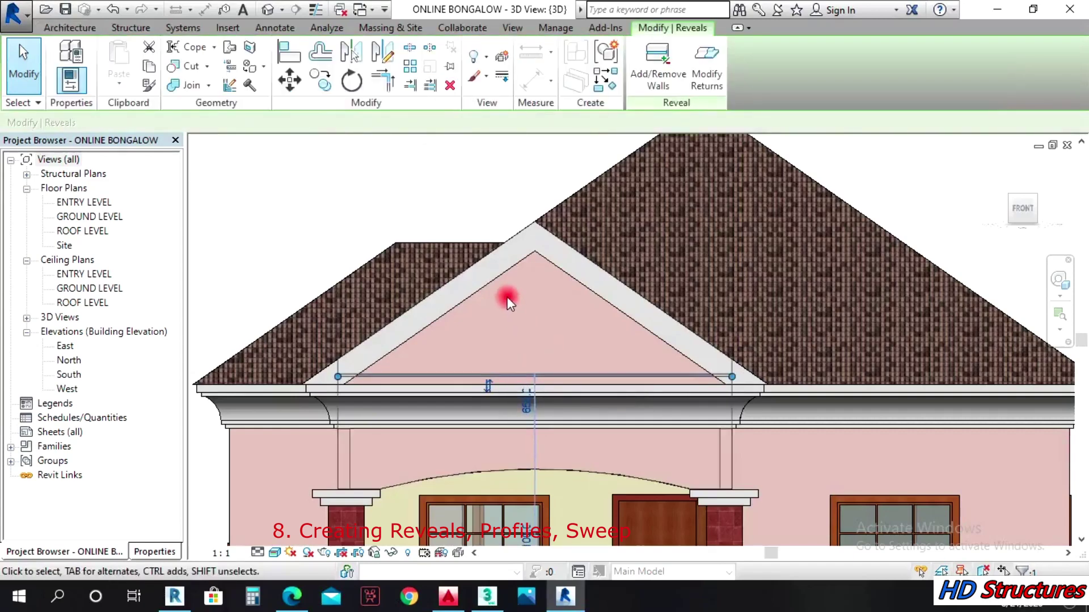
click(331, 84)
scroll(560, 361, up, 2)
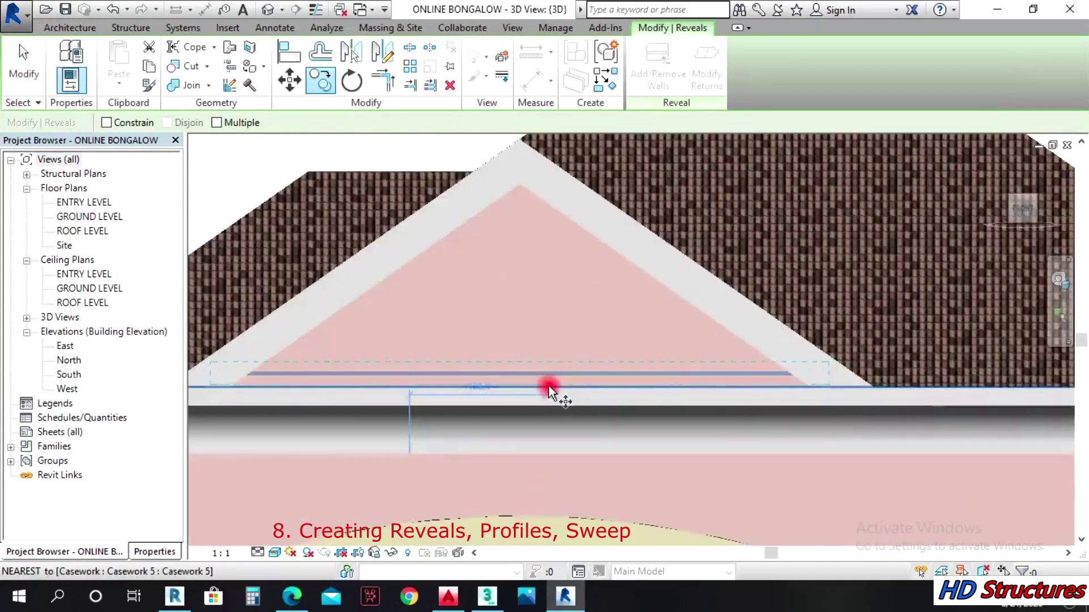
click(544, 386)
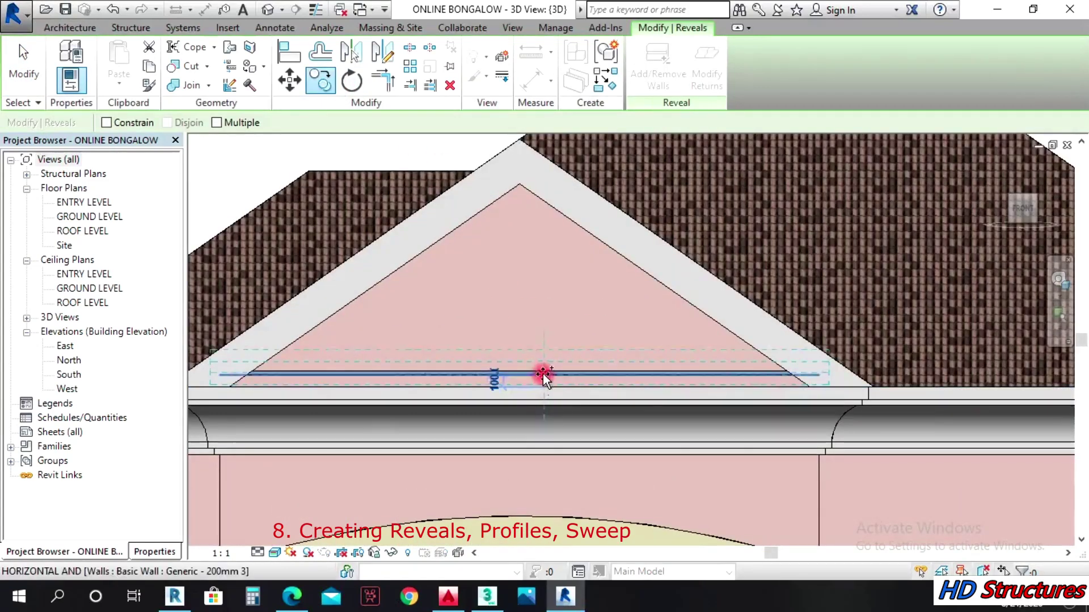
click(544, 360)
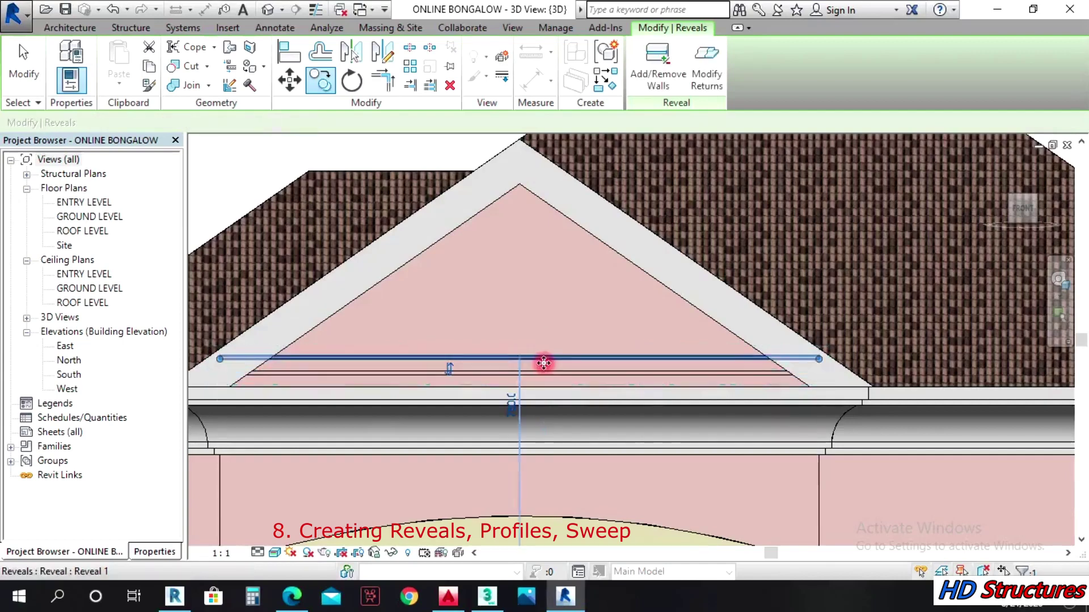
Make multiple copies of the gable reveal upward, about 100 to 130 mm apart, until the stack reaches the gable's apex
click(321, 84)
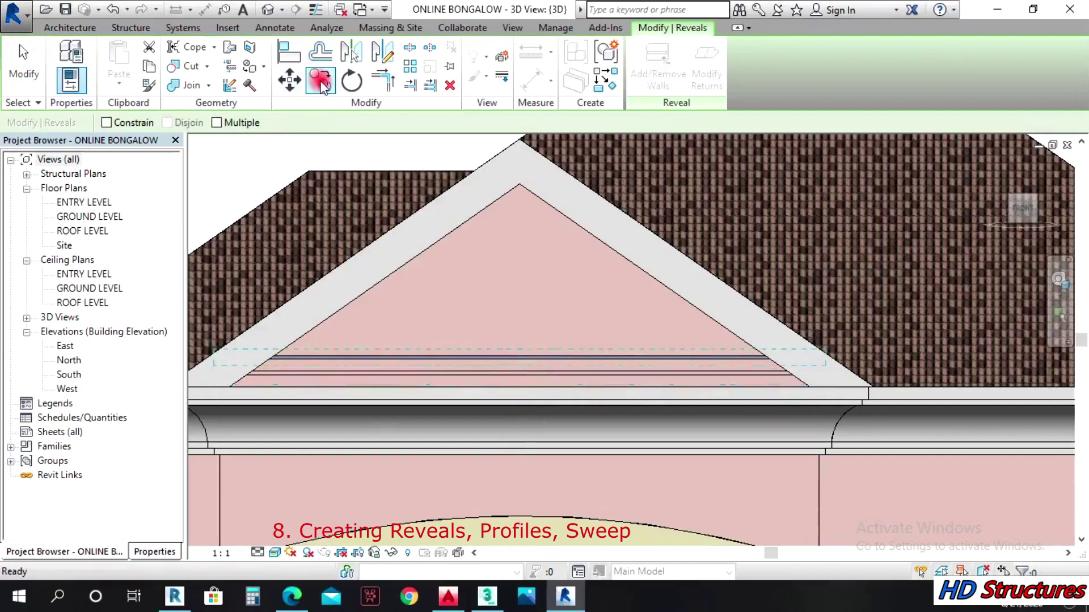
click(217, 123)
click(573, 358)
click(530, 369)
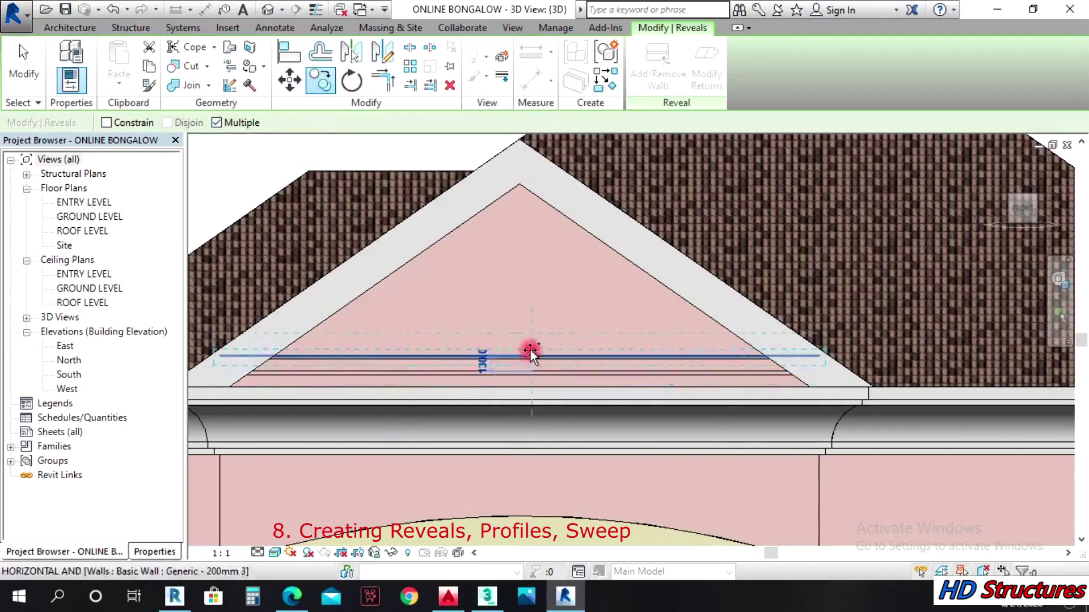
click(529, 352)
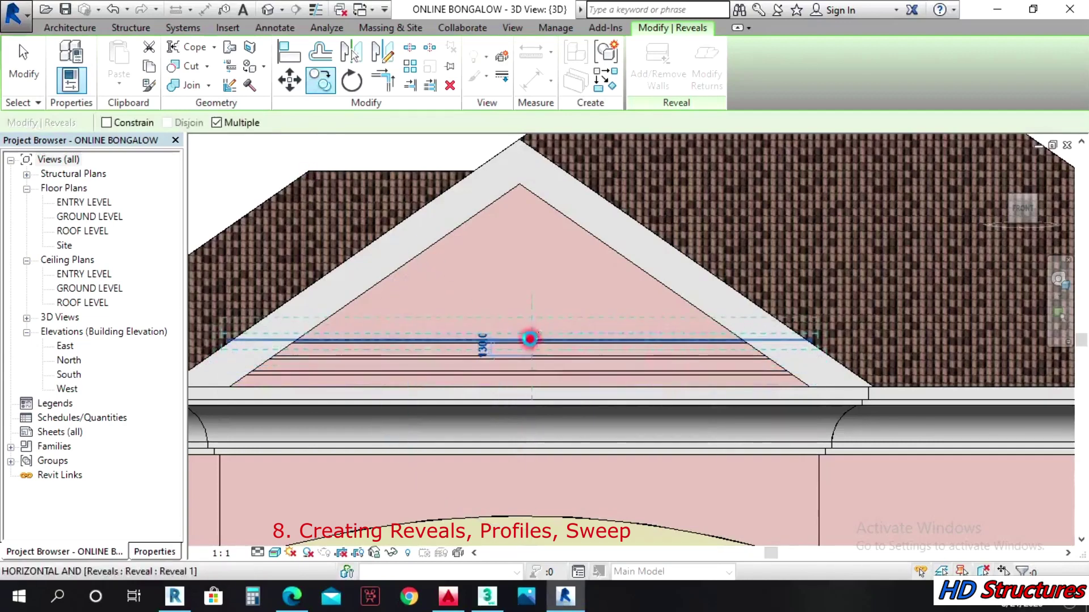
click(530, 338)
click(529, 324)
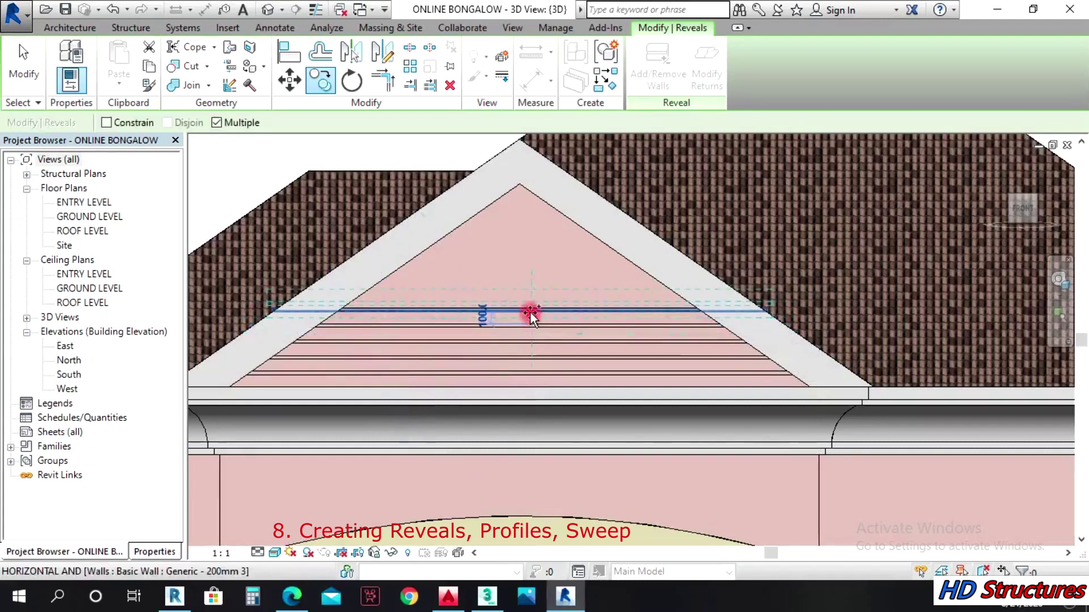
click(530, 311)
click(529, 296)
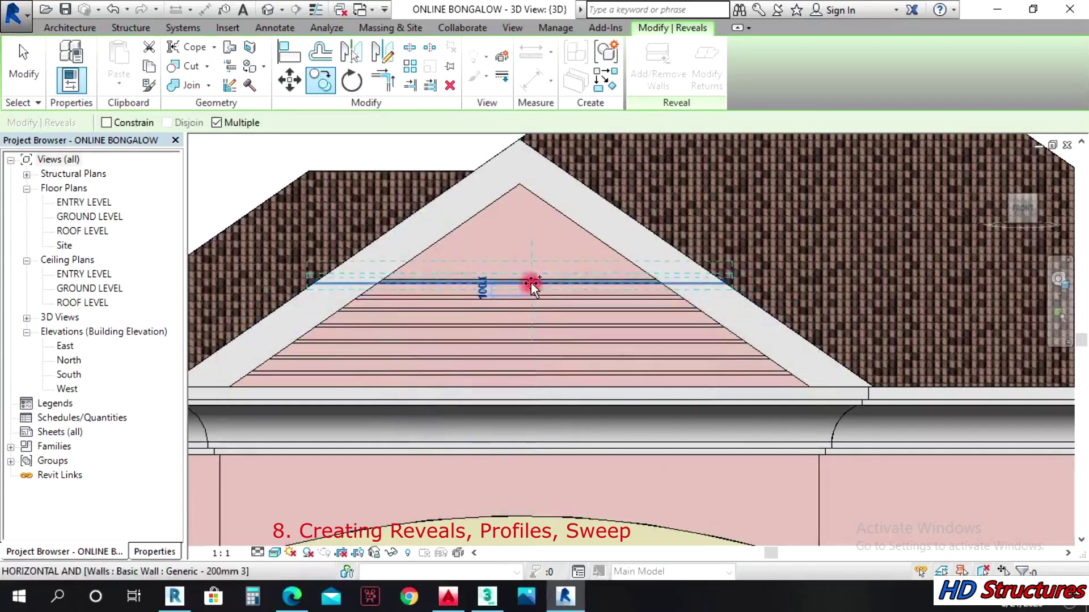
click(532, 283)
click(533, 271)
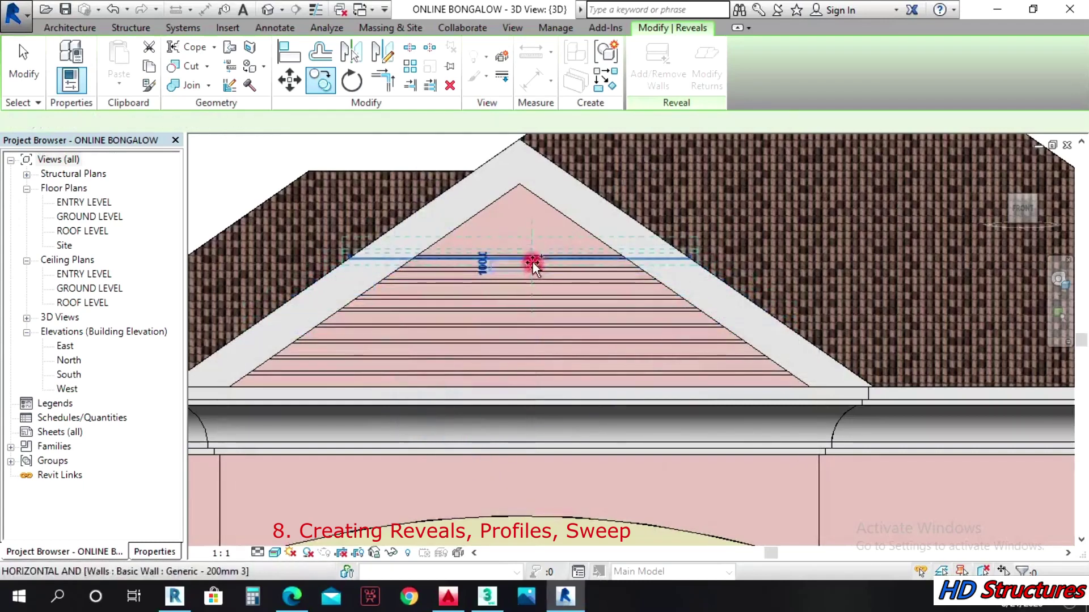
click(532, 257)
click(530, 230)
click(527, 215)
click(525, 204)
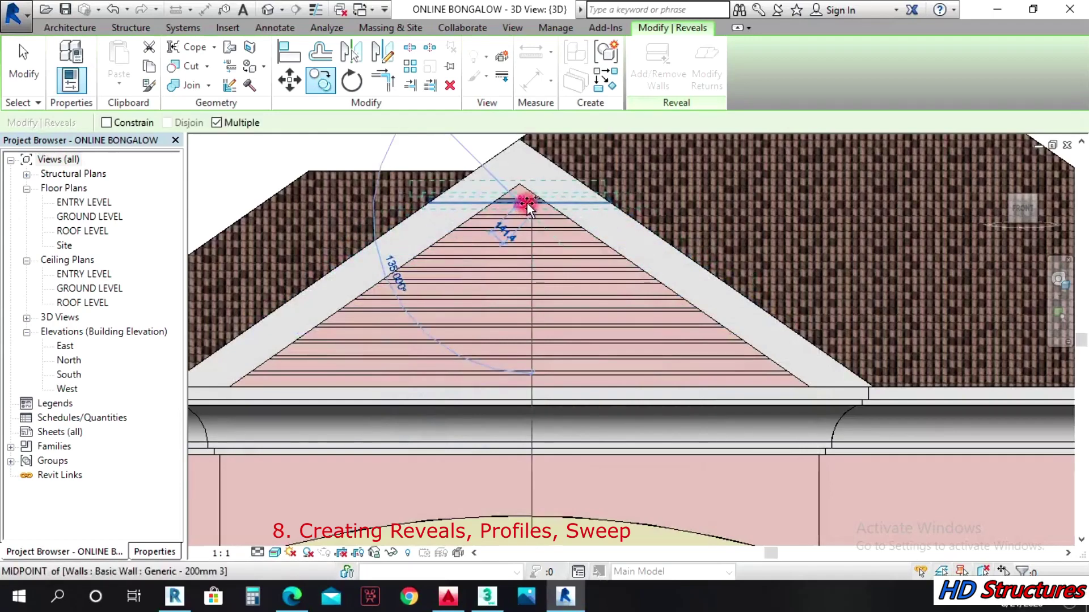
key(Escape)
Examine the finished stack of reveals in the porch gable from an angle, both close up and with the whole house
scroll(673, 222, down, 4)
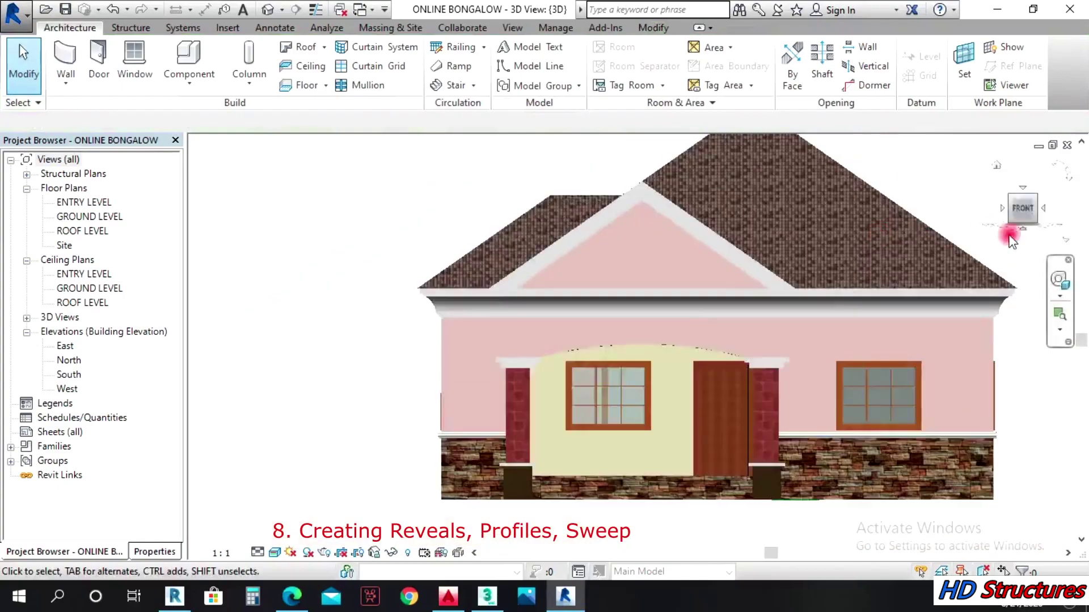
click(1059, 280)
drag(807, 371, 902, 361)
scroll(812, 277, up, 3)
scroll(697, 298, down, 3)
drag(697, 298, 539, 311)
scroll(526, 324, up, 3)
scroll(526, 323, down, 3)
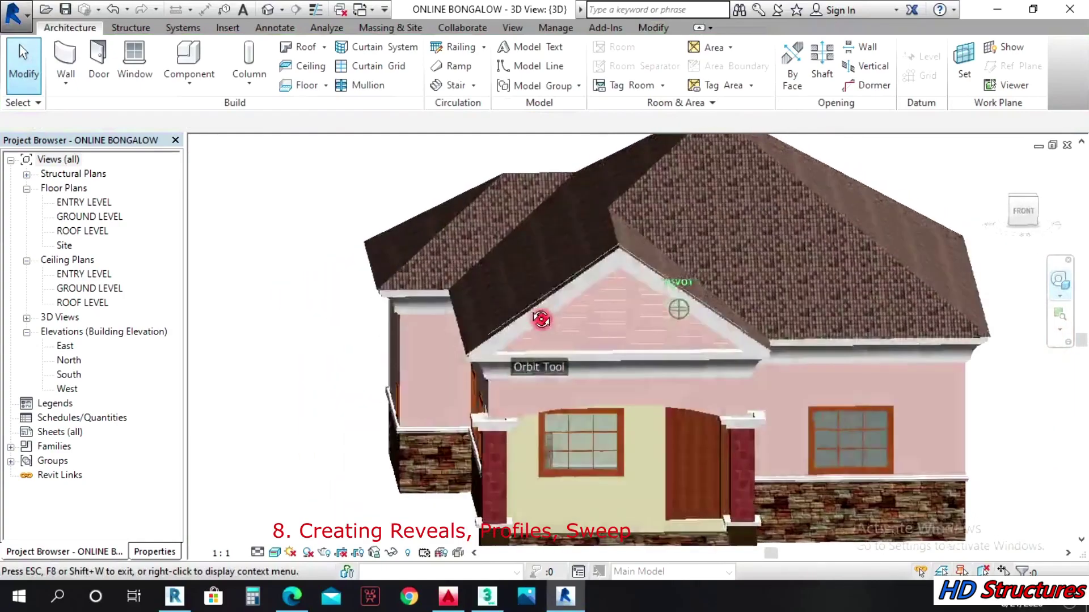
scroll(675, 336, up, 5)
scroll(676, 335, down, 3)
scroll(679, 336, up, 3)
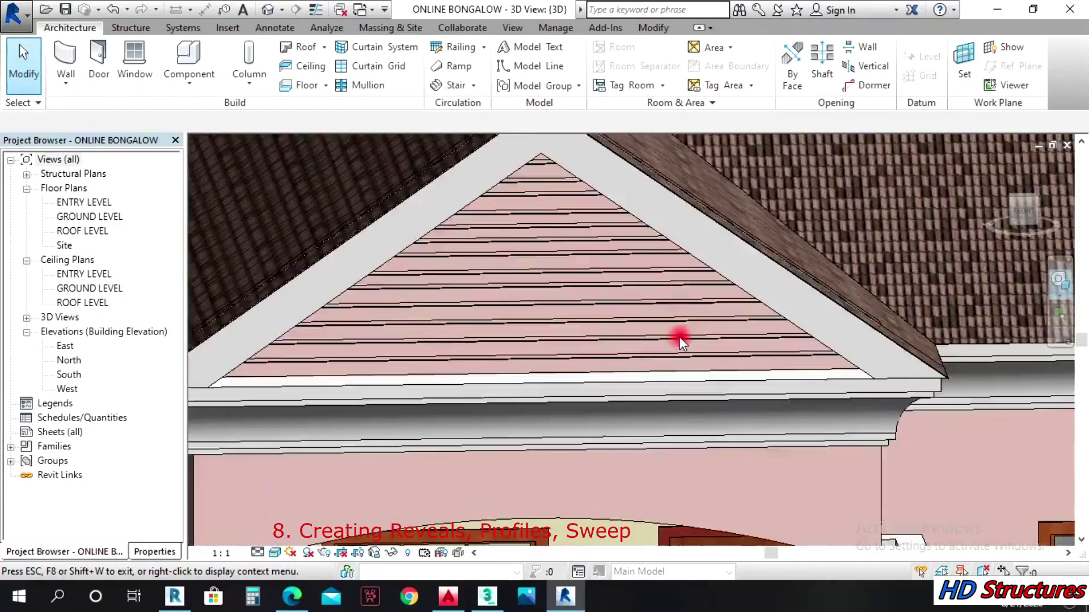
scroll(678, 336, down, 3)
scroll(633, 390, down, 5)
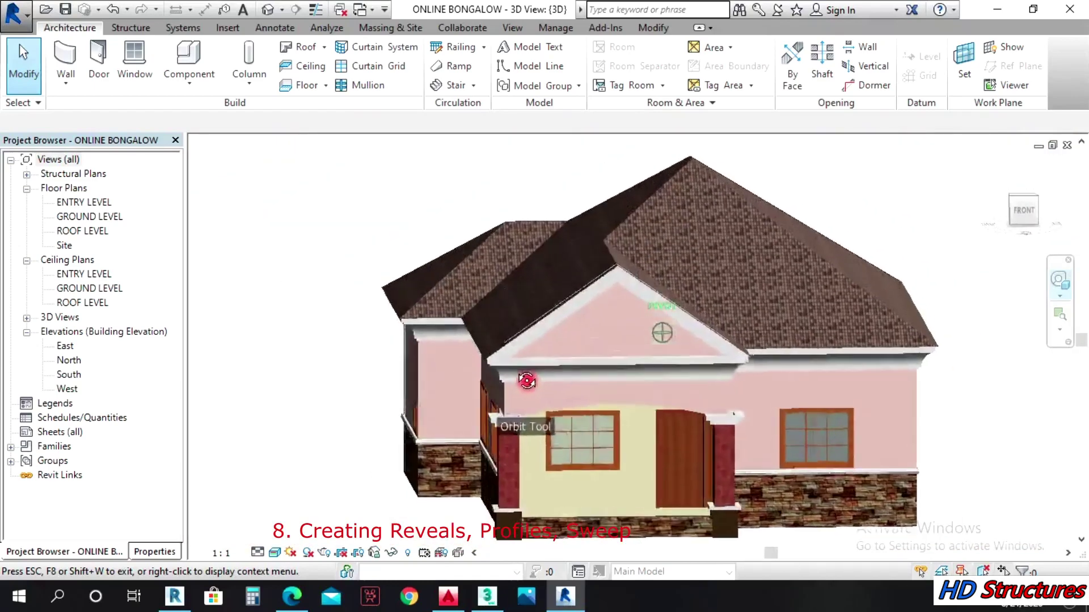
Create an in-place model and start an extrusion in it
click(189, 83)
click(195, 109)
click(637, 445)
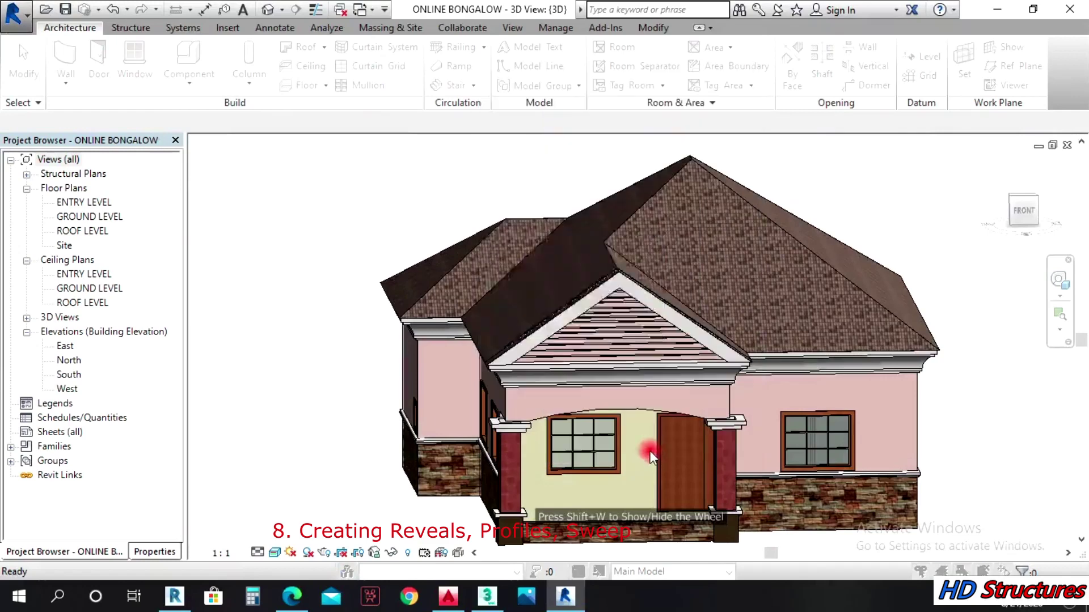
click(553, 320)
click(145, 75)
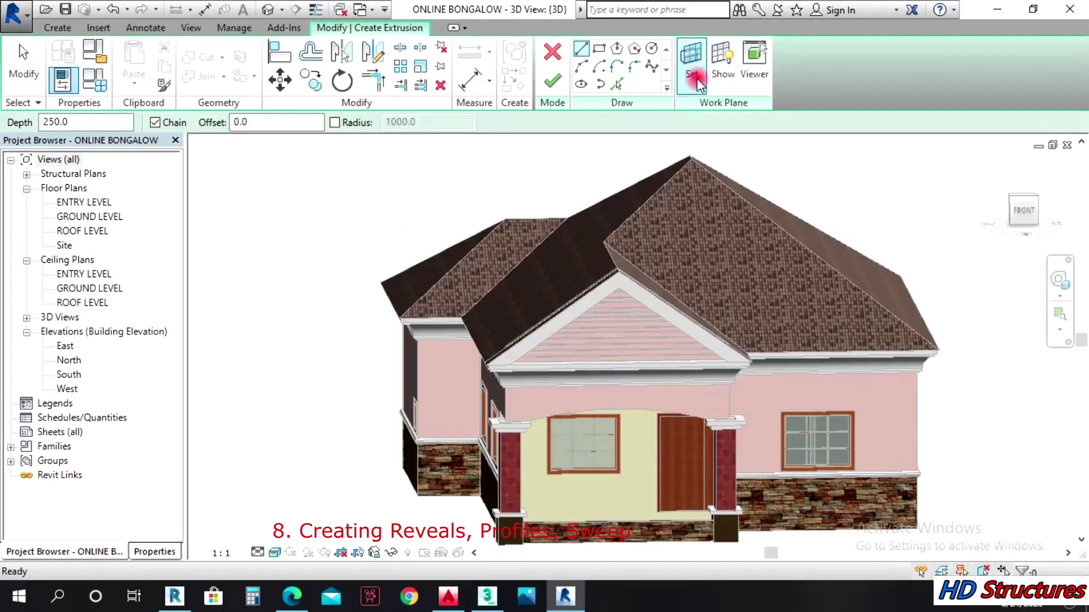
Set the extrusion's work plane by picking the front face of the porch gable wall
click(693, 77)
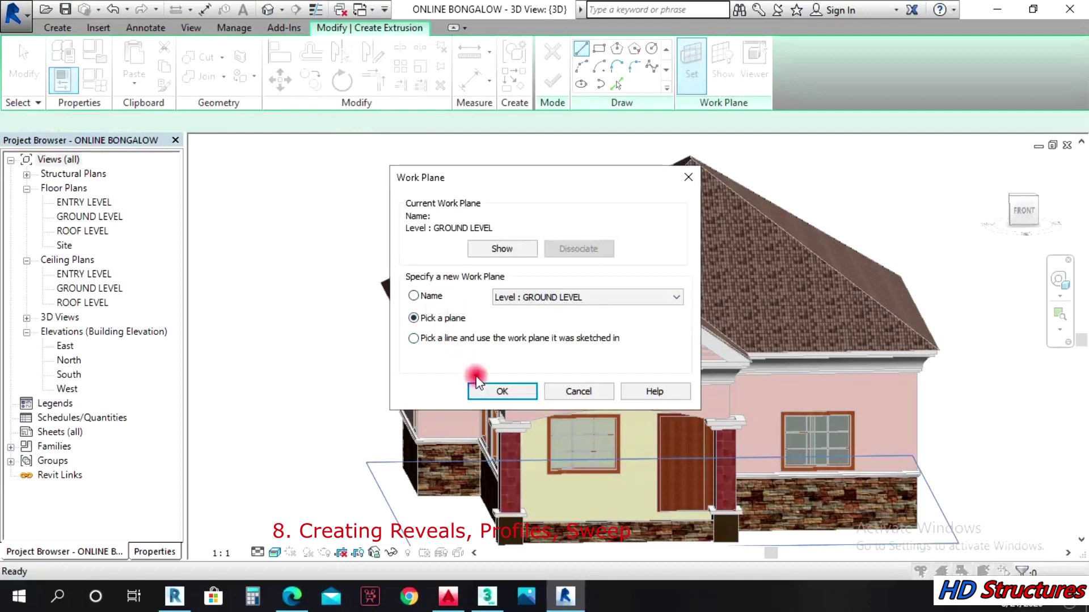
click(489, 391)
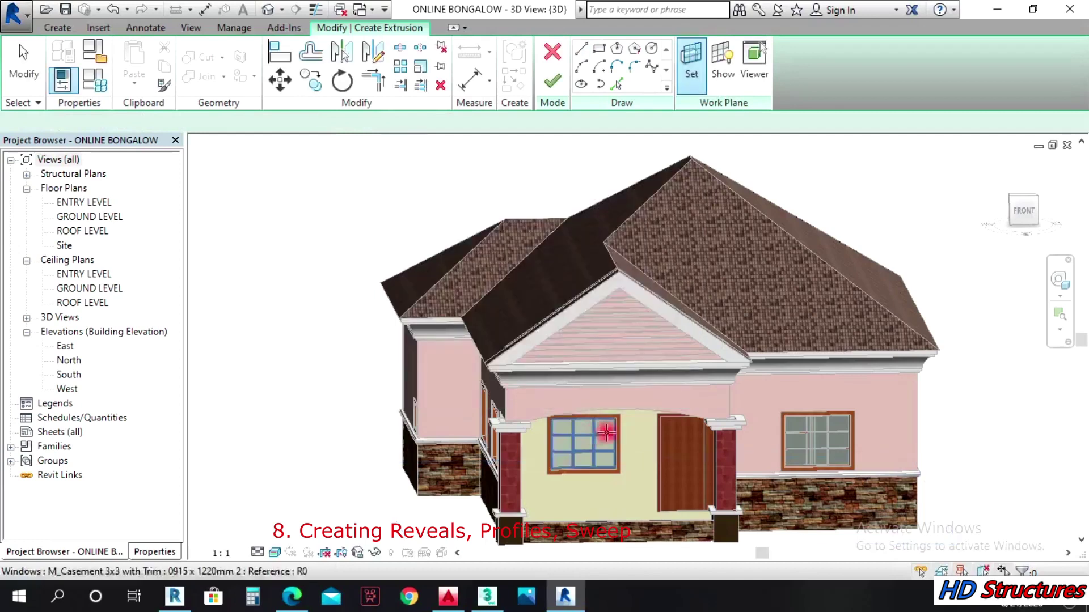
click(642, 406)
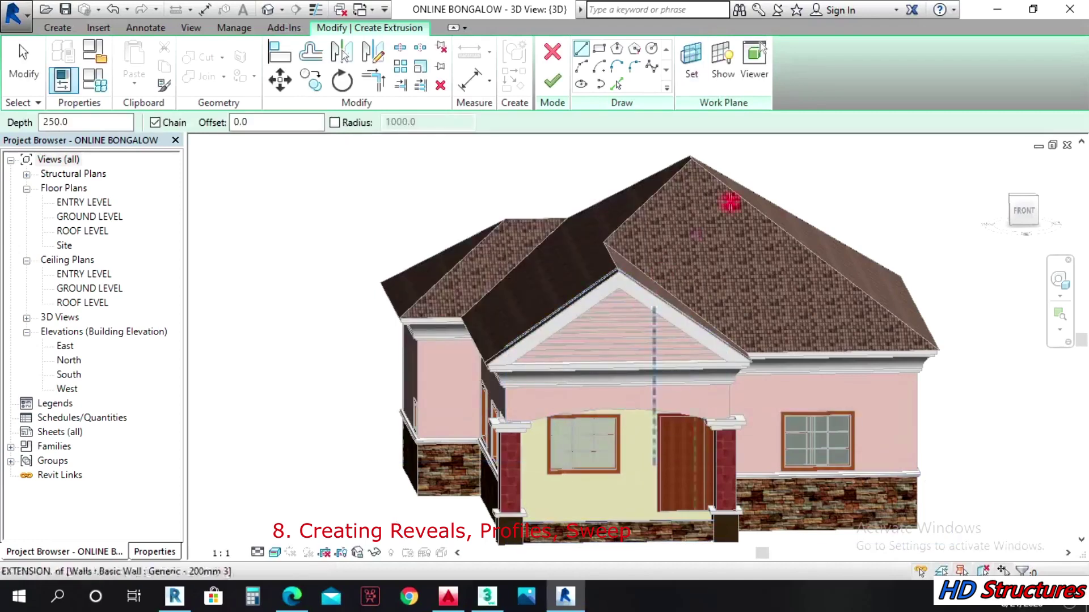
Trace the gable's two inner sloping edges and its base edge with Pick Lines, working in the front view
click(1022, 214)
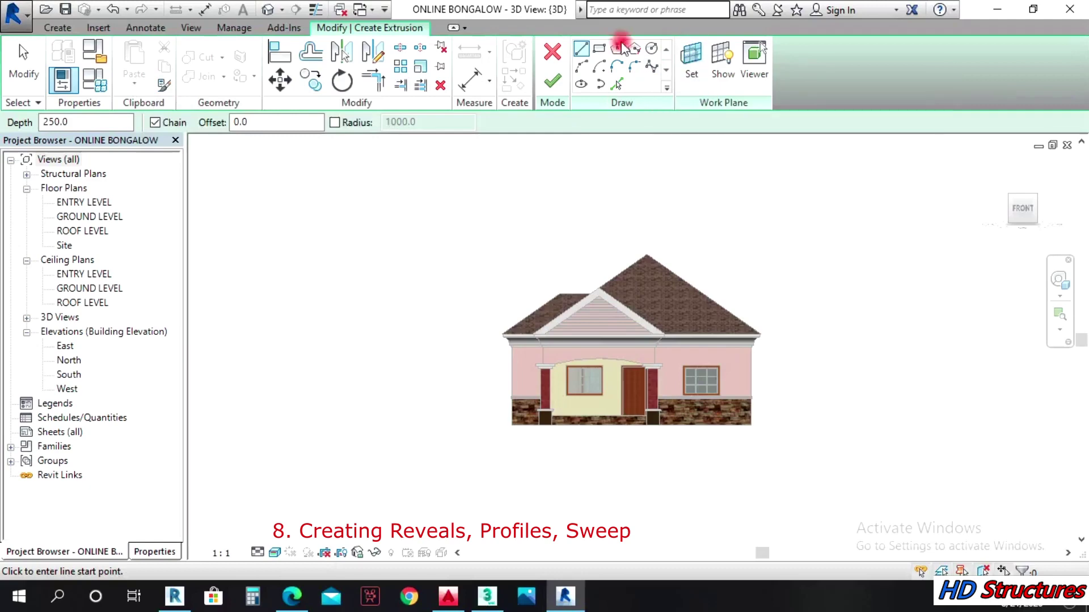
click(599, 67)
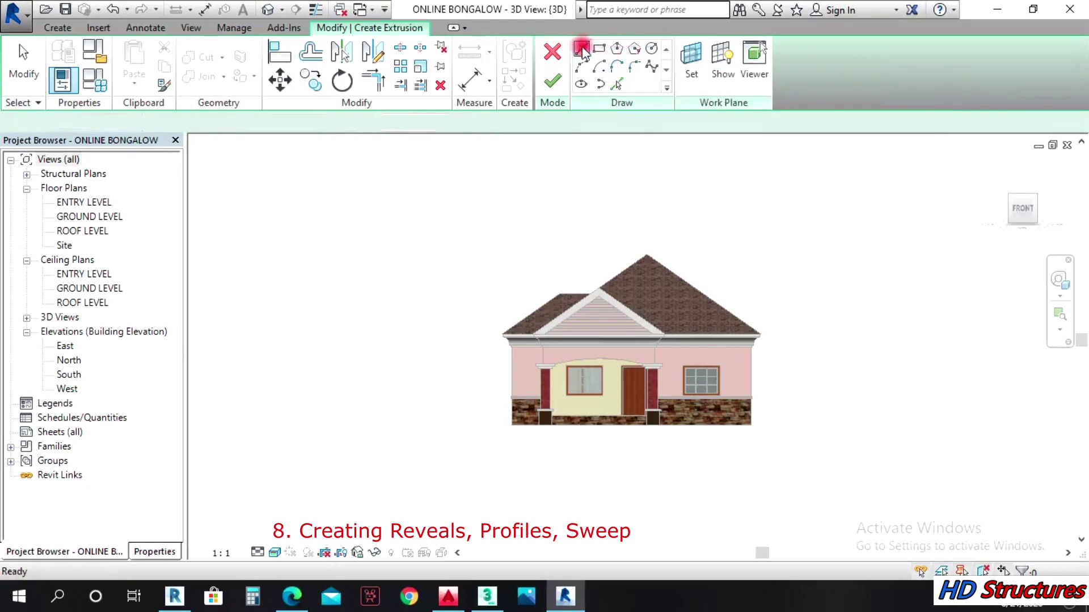
click(616, 84)
scroll(618, 284, up, 1)
scroll(568, 329, up, 3)
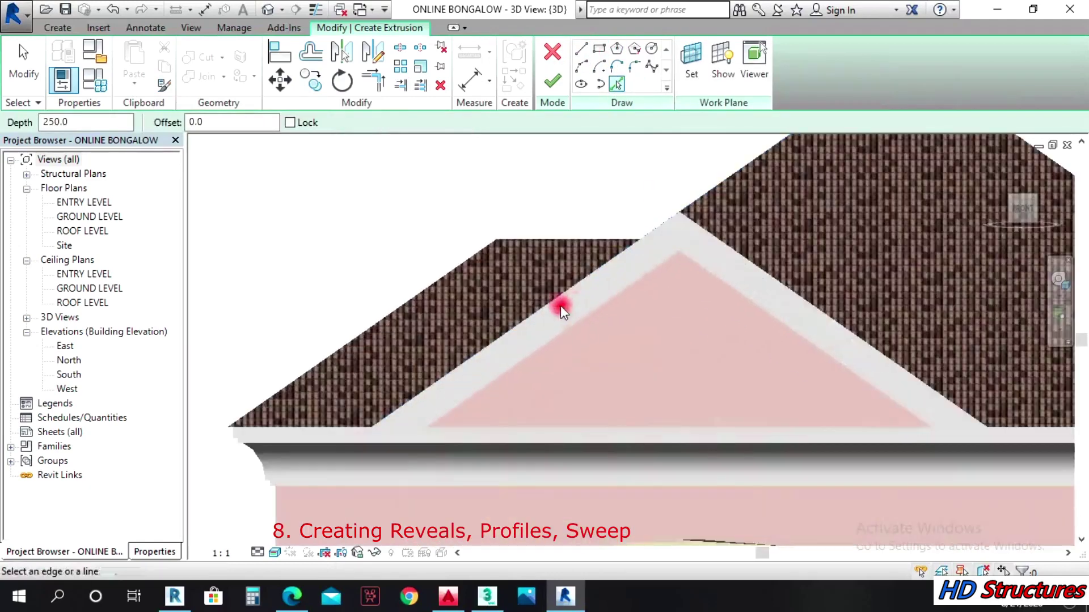
click(600, 300)
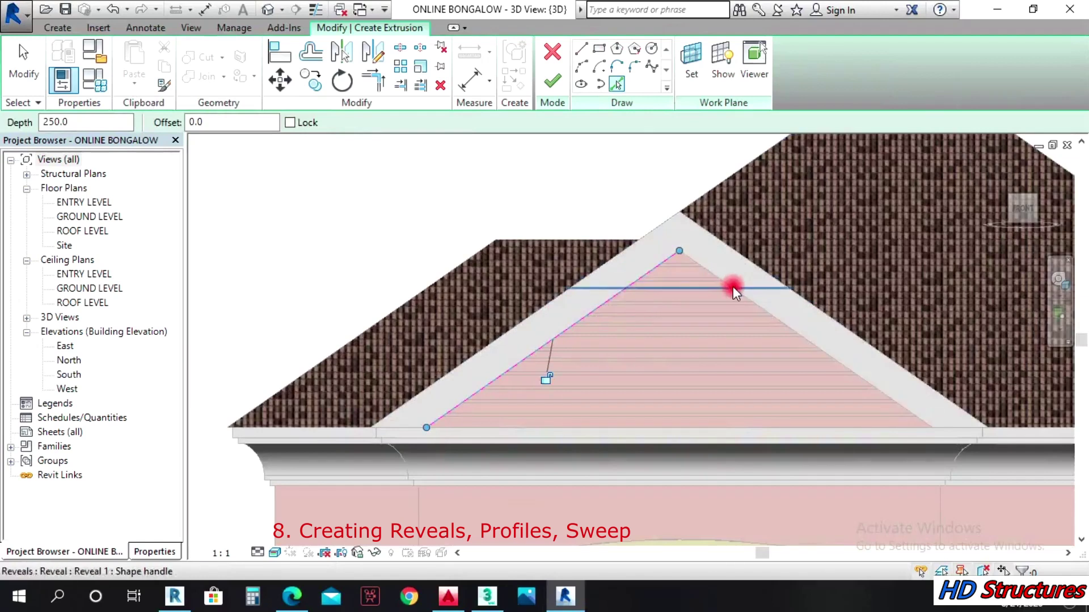
click(739, 292)
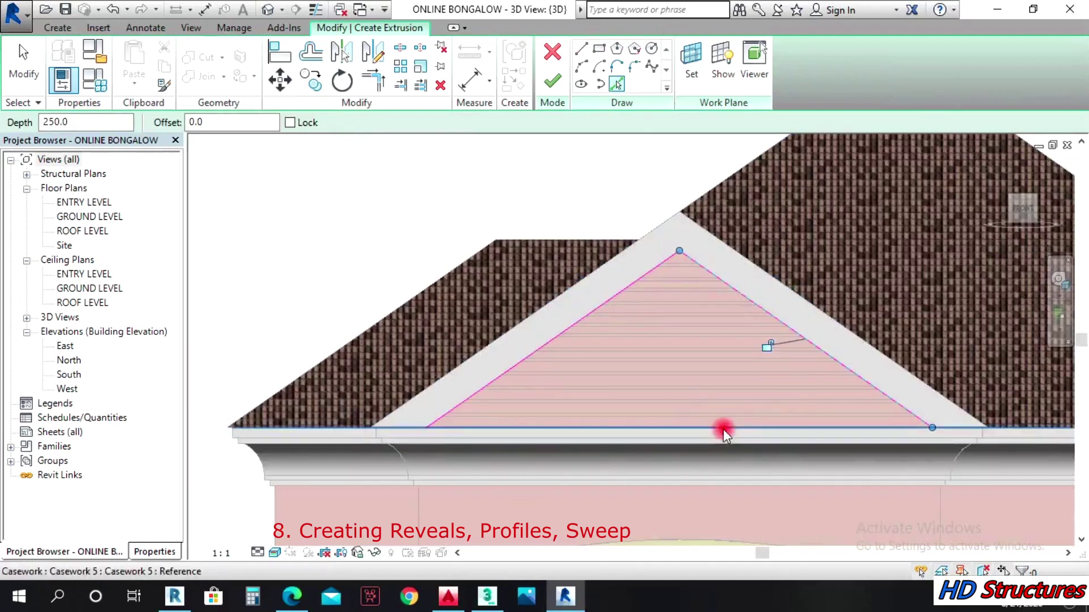
click(723, 430)
Trim the base line to the sloping lines so the triangle closes, and finish the extrusion with a depth of 250
key(t)
key(r)
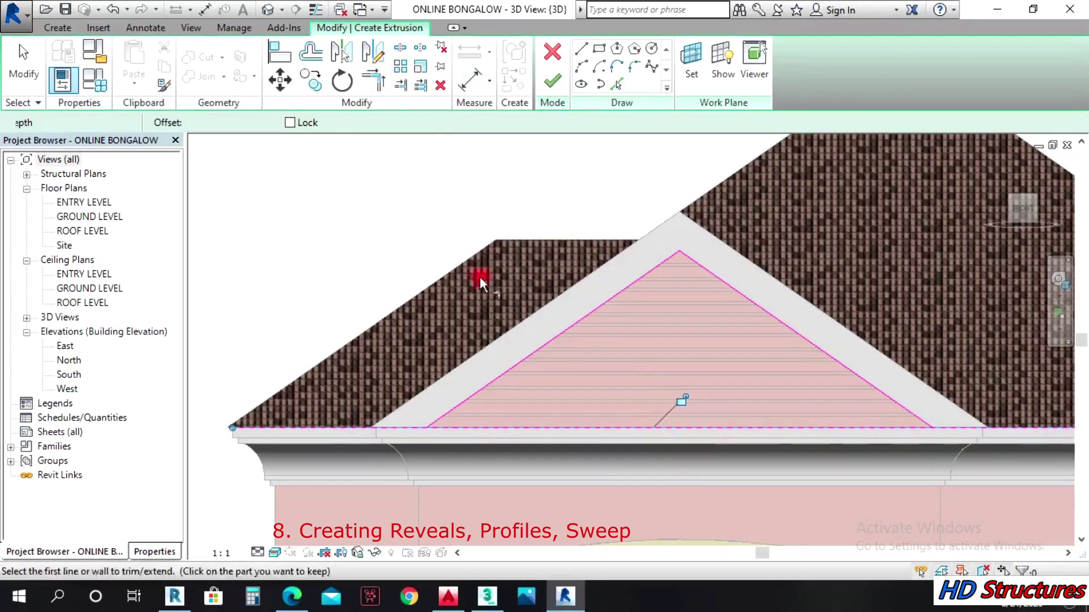
scroll(444, 363, down, 2)
click(738, 387)
click(741, 400)
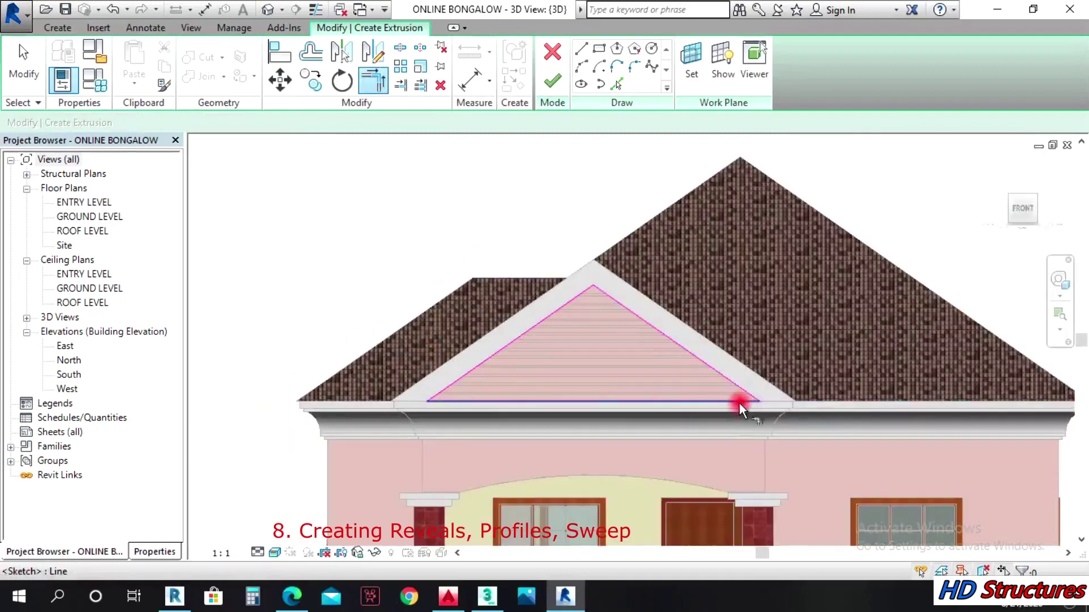
click(550, 81)
click(949, 256)
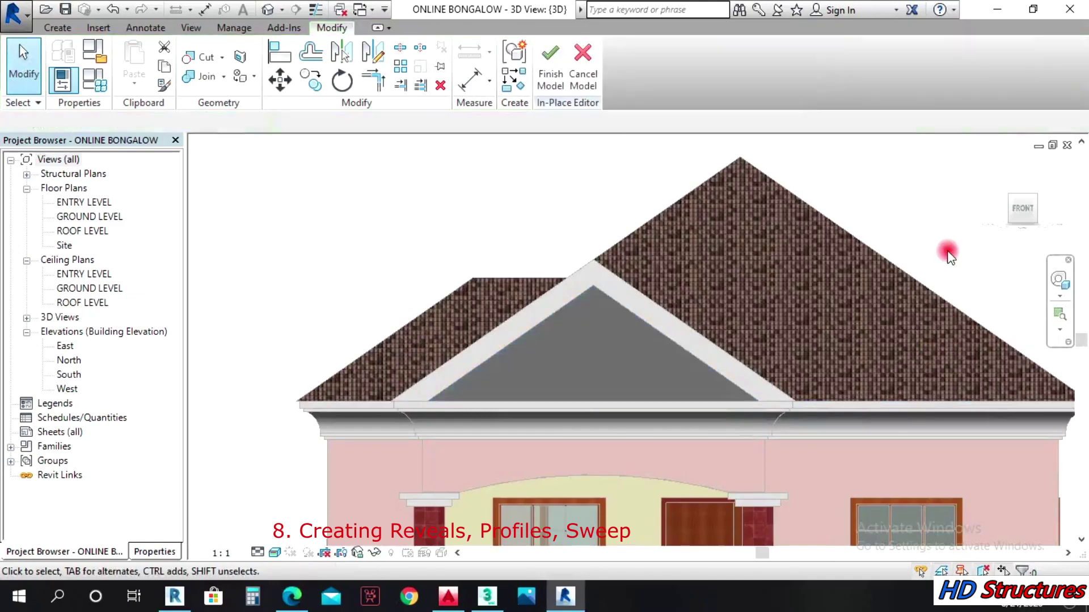
Select the triangular gable extrusion and show it from the left side in Wireframe style
click(1058, 280)
drag(737, 357, 885, 392)
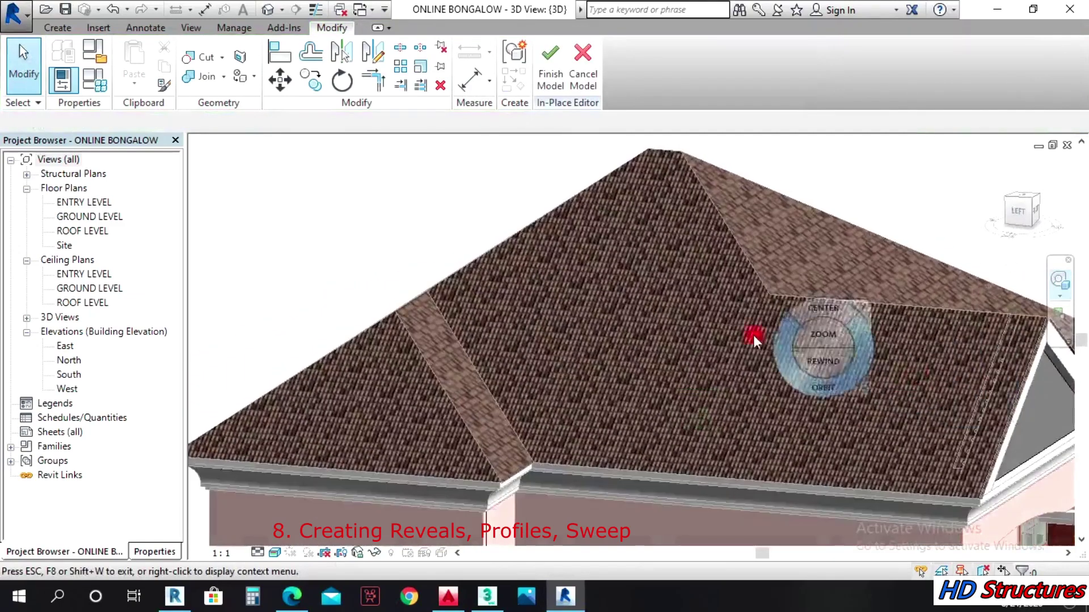
drag(760, 338, 688, 307)
scroll(971, 363, up, 4)
key(Escape)
click(1013, 382)
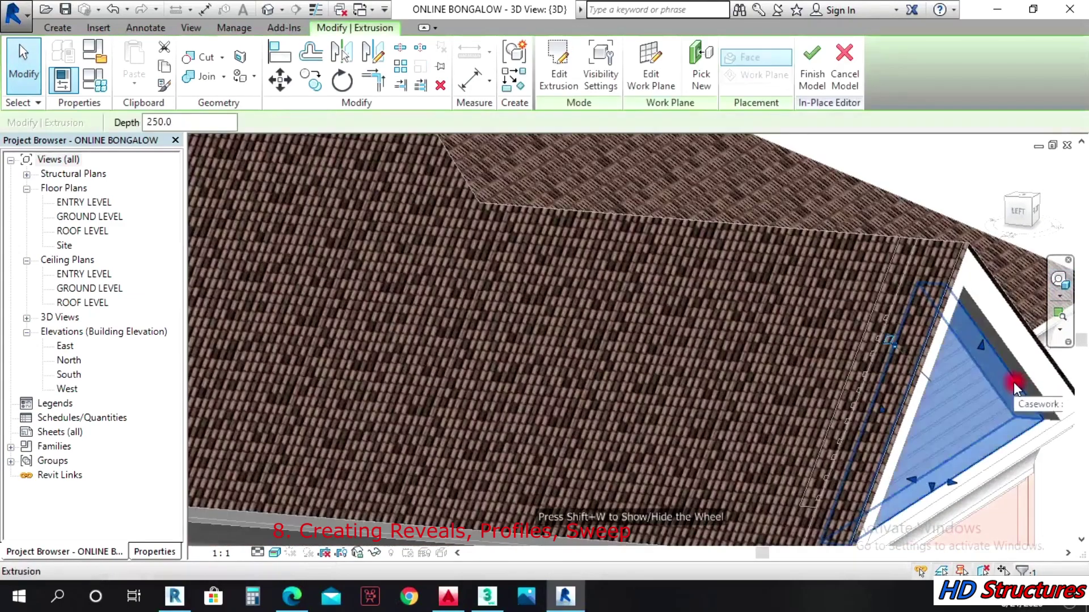
click(1016, 220)
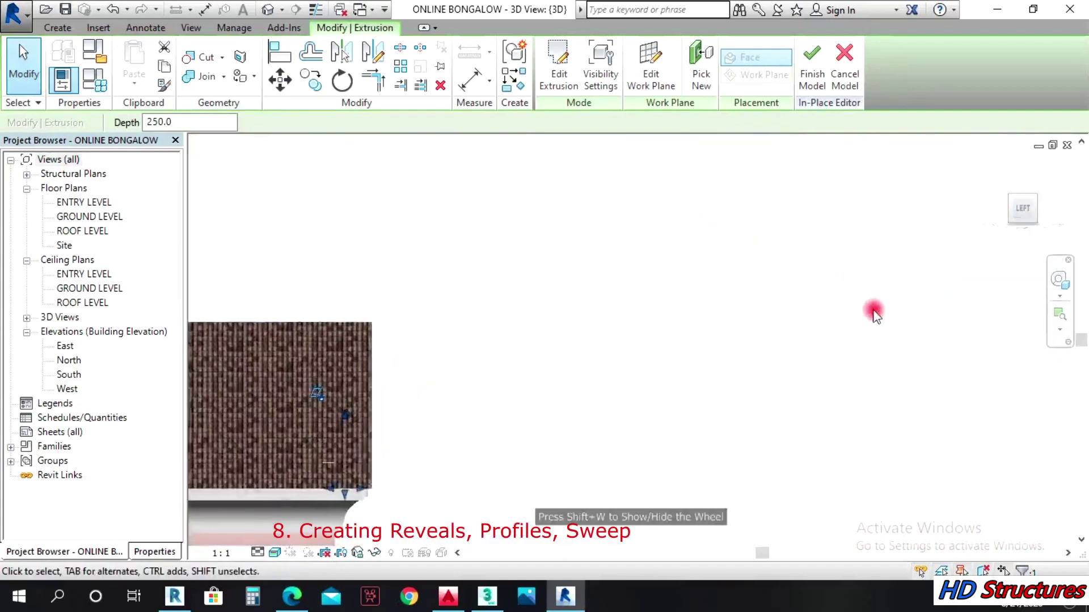
scroll(617, 358, up, 5)
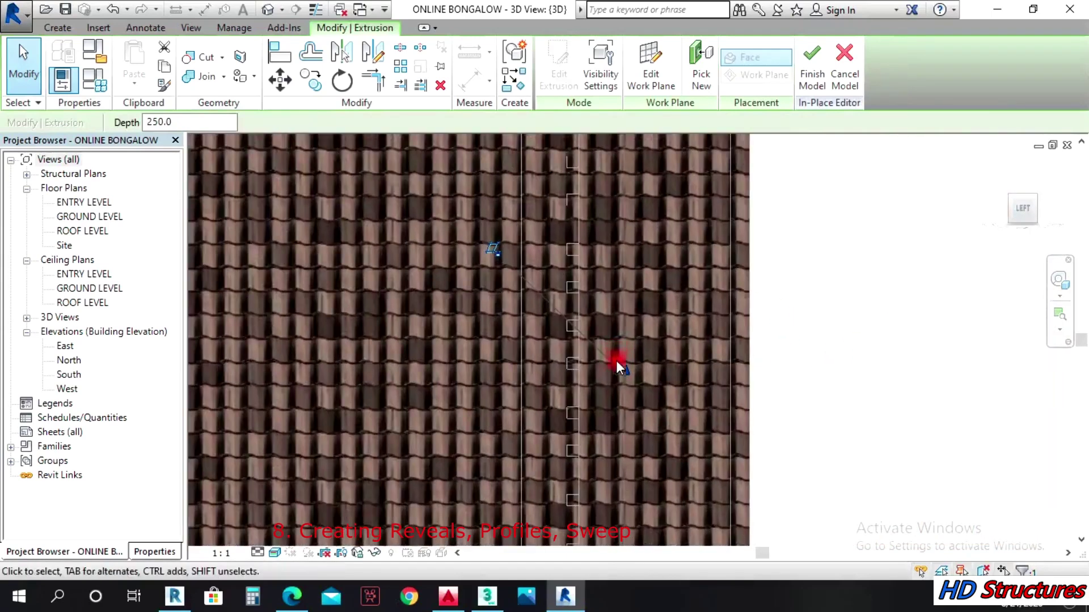
click(276, 553)
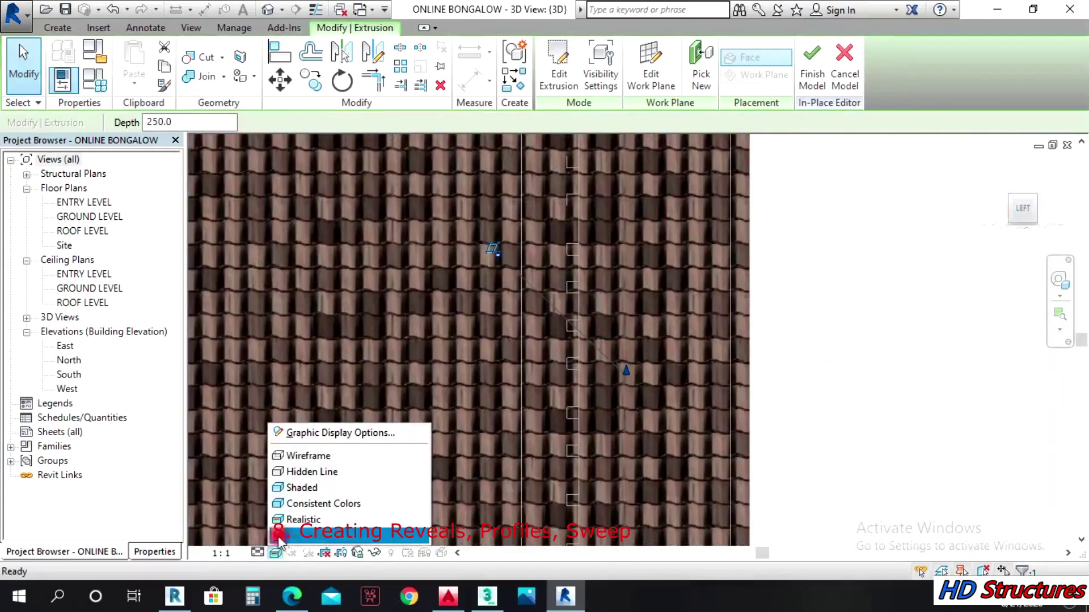
click(295, 454)
scroll(644, 353, down, 4)
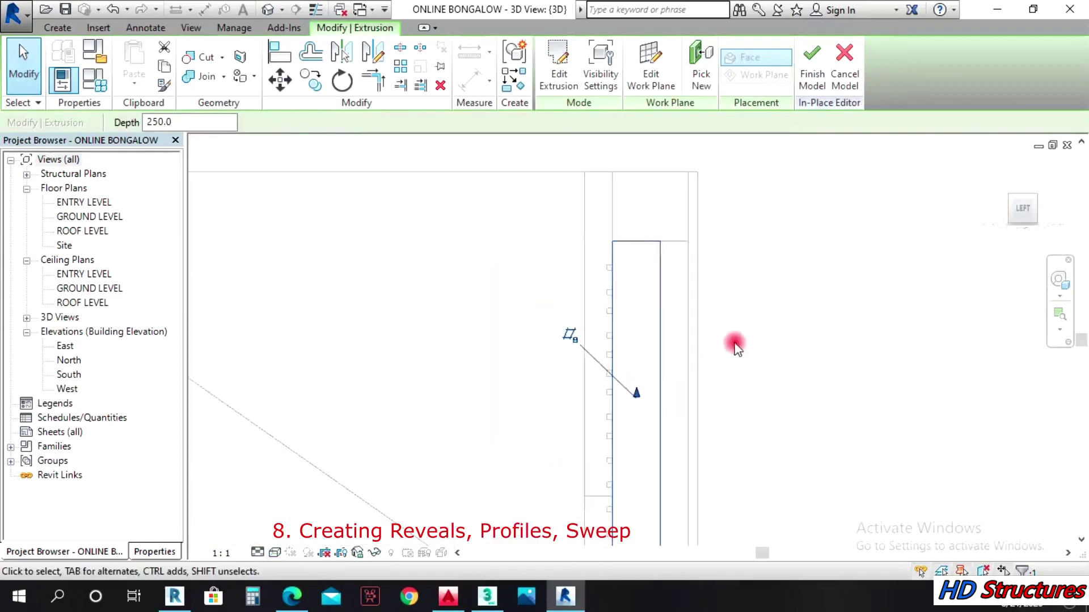
scroll(735, 347, down, 1)
scroll(632, 486, down, 1)
scroll(636, 413, down, 1)
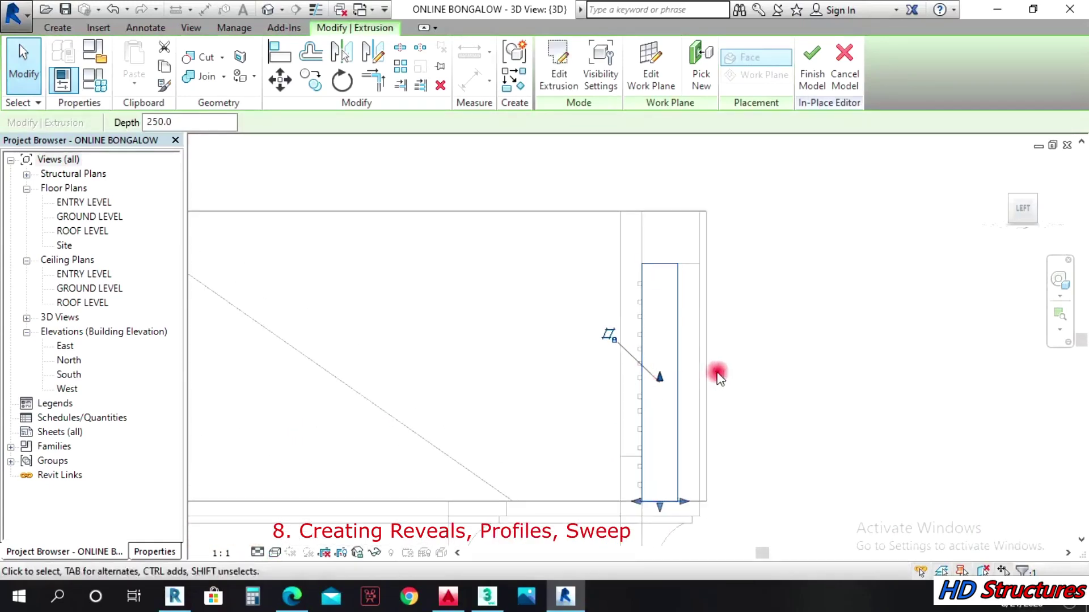
Stretch the extrusion's back face to the wall's rear face and pull its front face inside the reveals, for a depth of 133.4
click(717, 375)
click(676, 373)
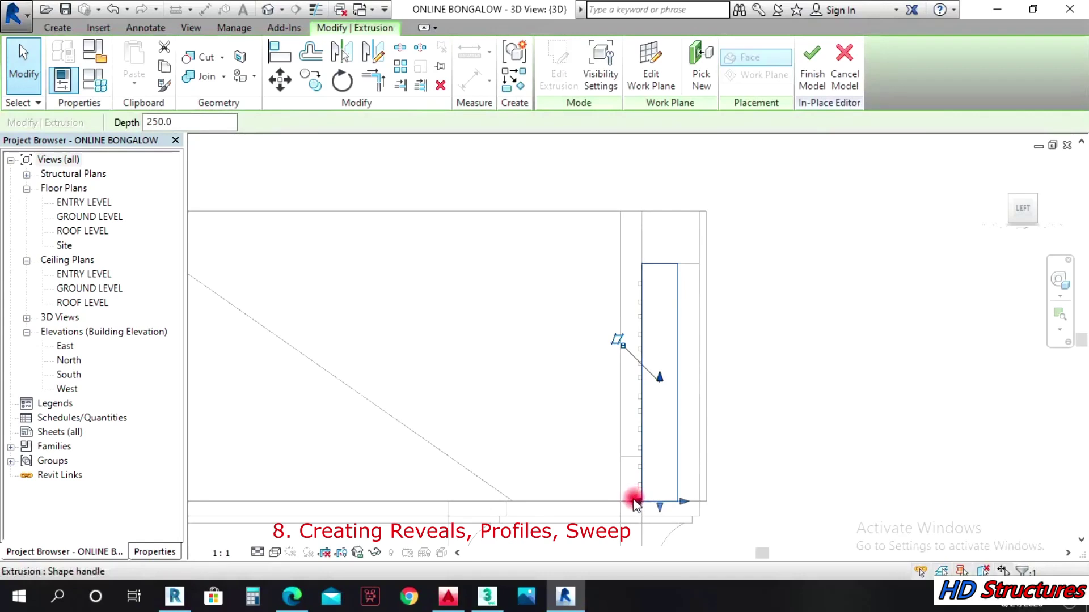
drag(635, 501, 622, 500)
scroll(680, 395, up, 2)
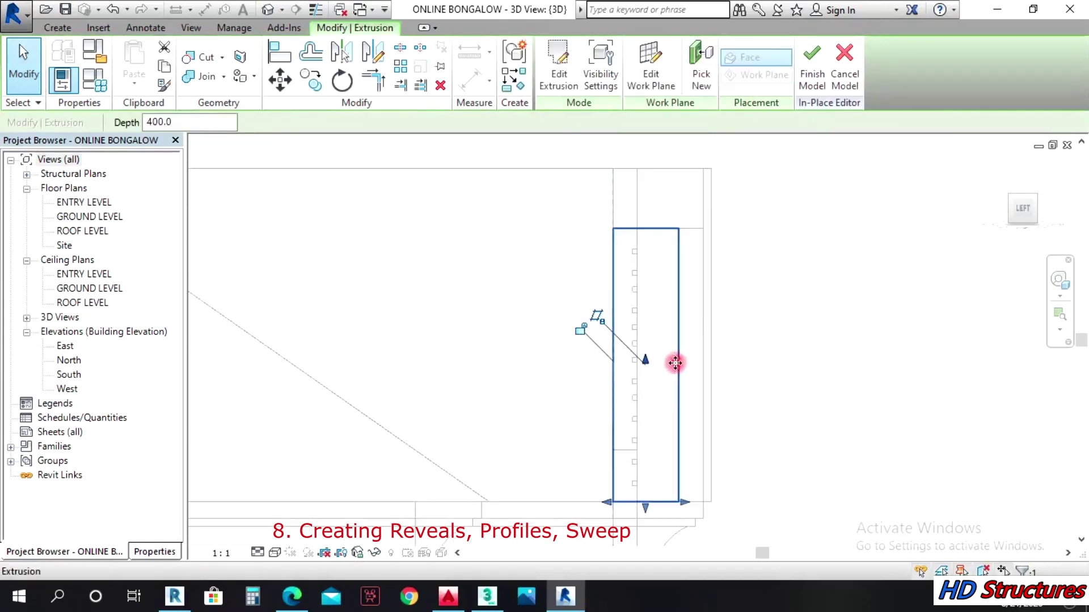
drag(685, 505, 639, 504)
scroll(638, 507, up, 10)
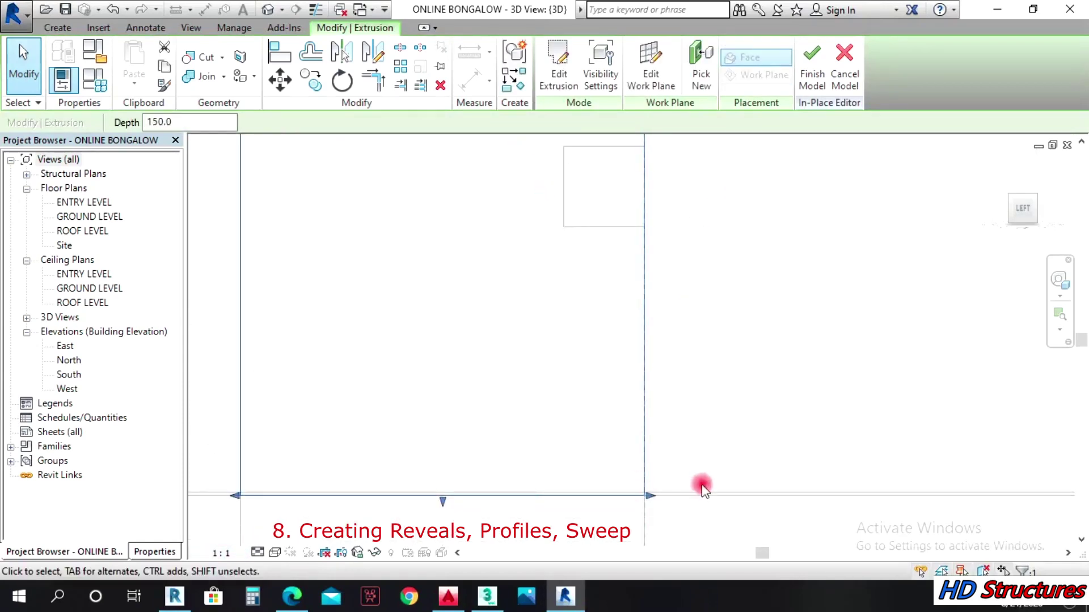
drag(646, 499, 602, 498)
scroll(546, 345, down, 5)
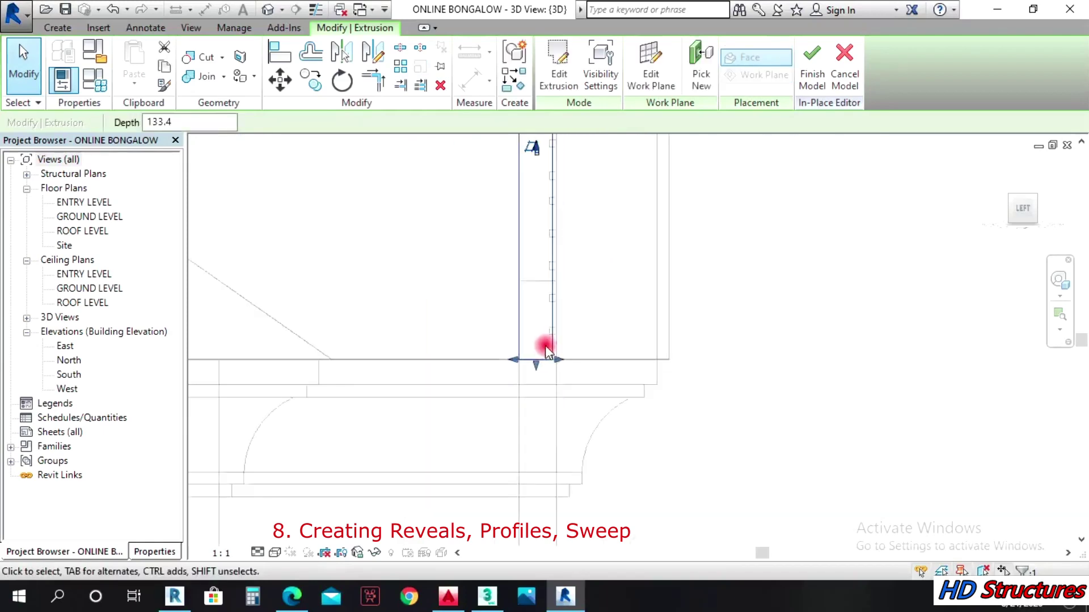
Orbit the 3D view to the bungalow's front-left corner and set its visual style to Realistic
scroll(901, 428, down, 3)
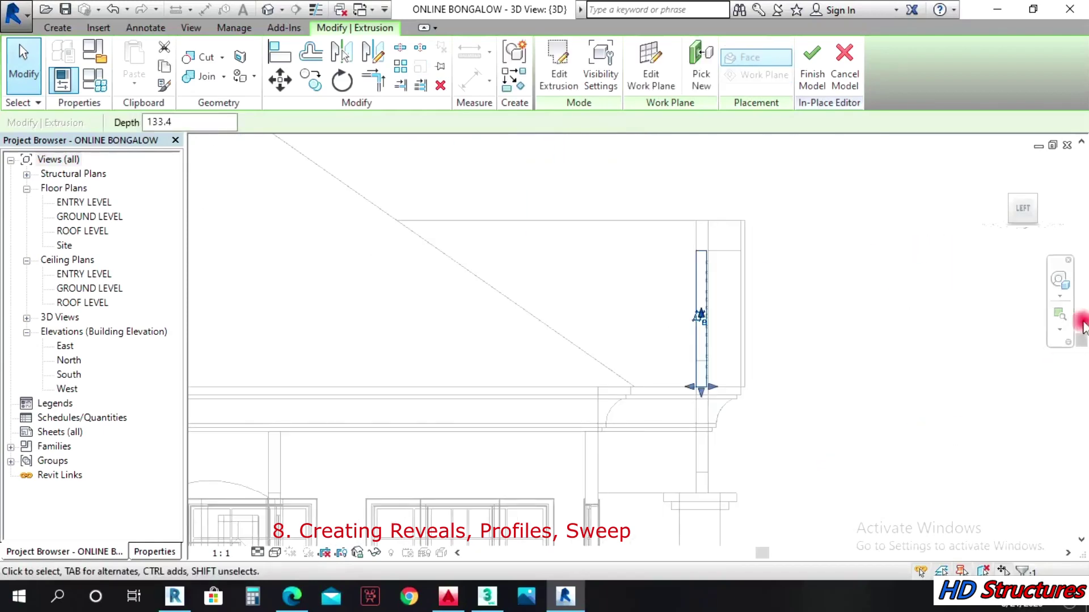
click(1060, 282)
scroll(806, 378, down, 3)
drag(719, 385, 570, 390)
key(Escape)
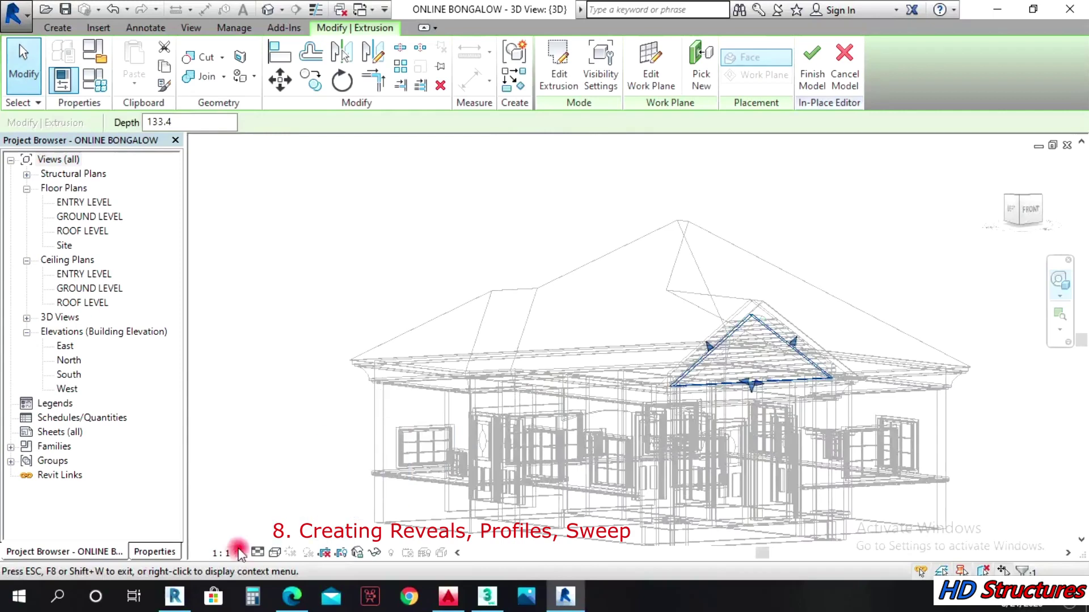
click(275, 553)
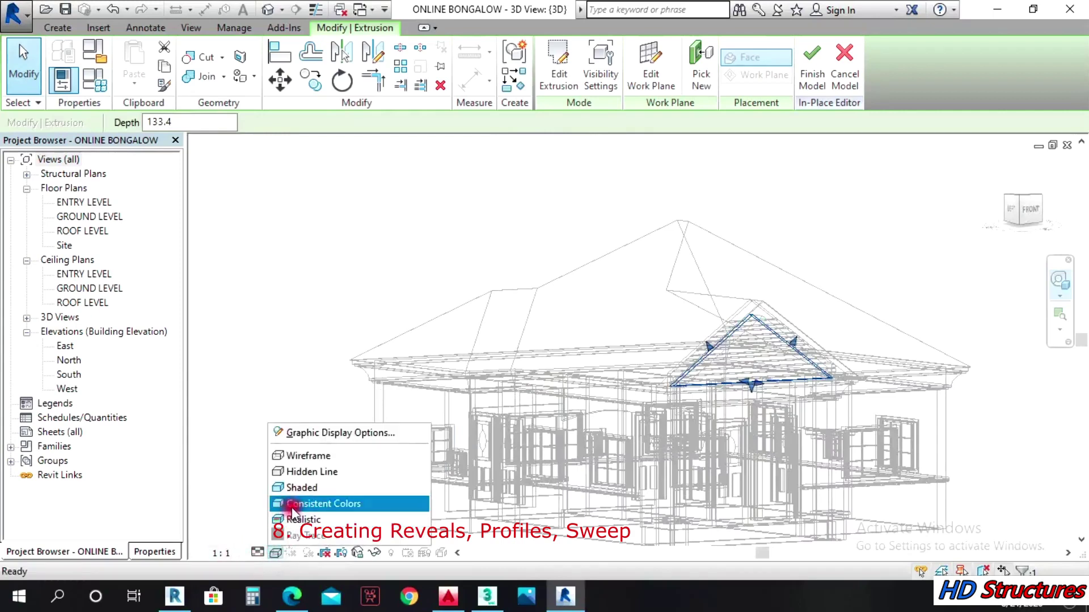
click(299, 487)
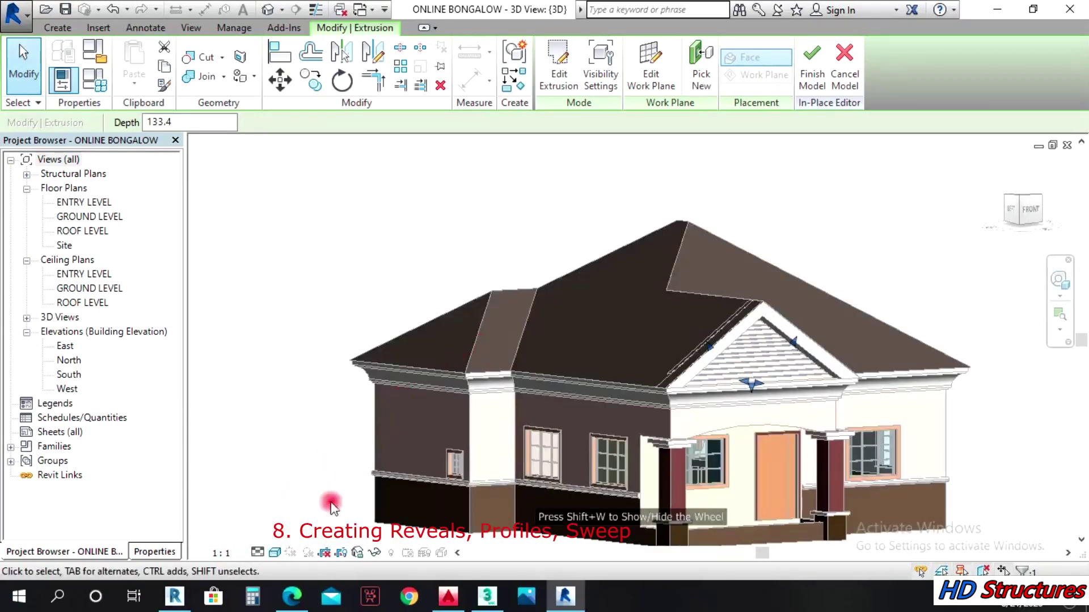
click(274, 553)
click(295, 517)
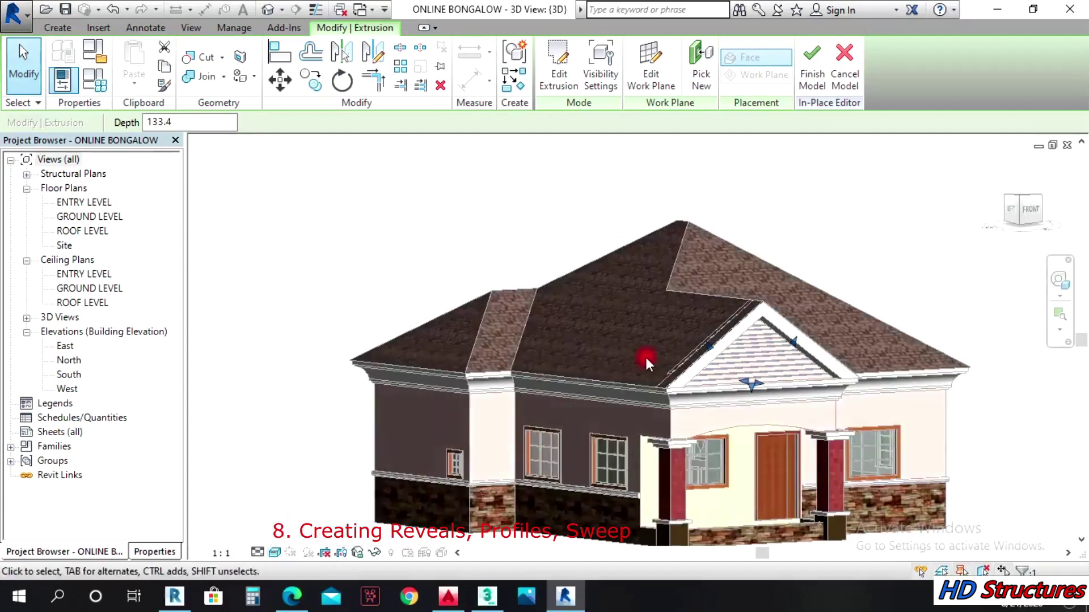
Open the material choices for the gable extrusion, duplicate the SWEEP material and show the copy's appearance settings
scroll(771, 386, up, 3)
scroll(771, 385, up, 3)
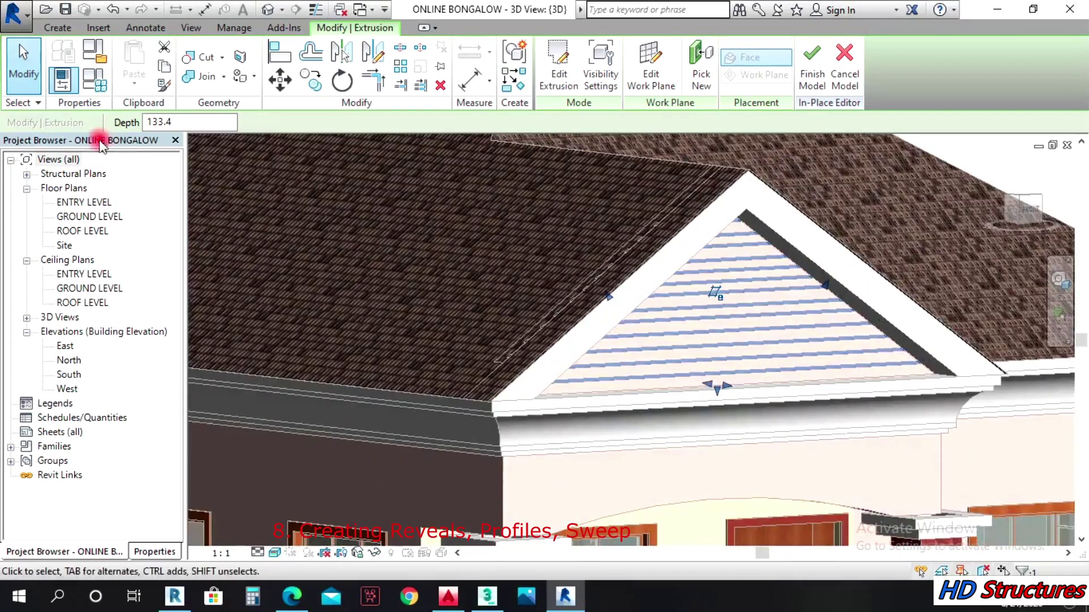
click(143, 551)
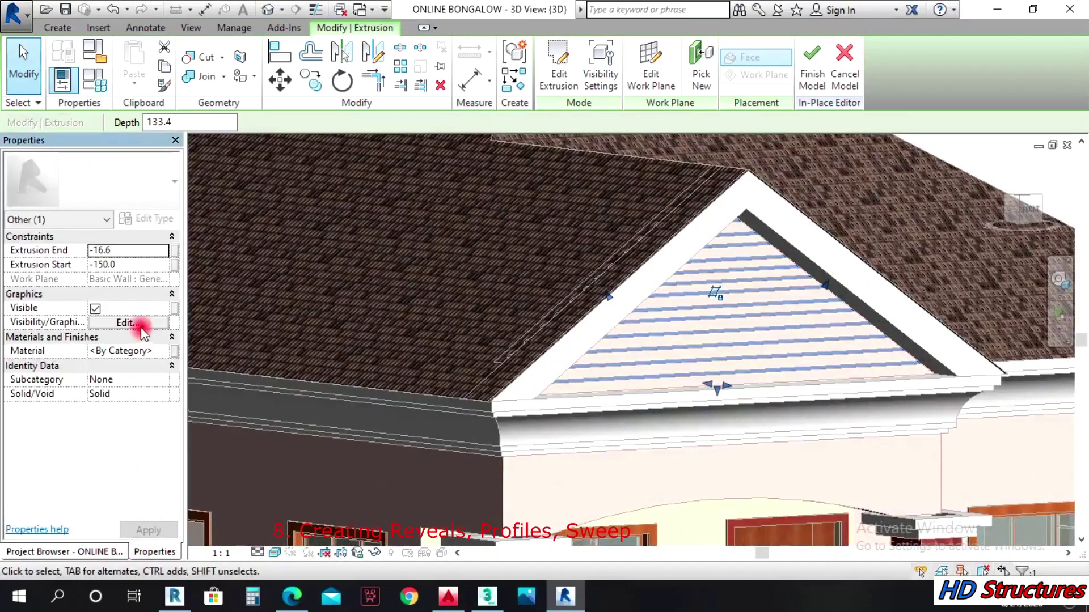
click(163, 350)
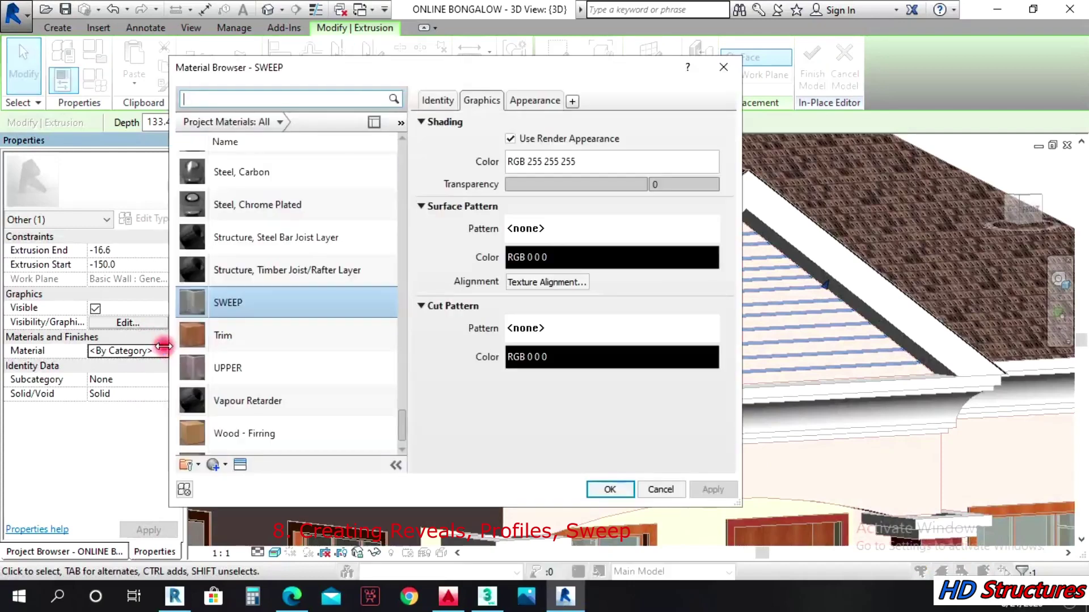
right_click(272, 314)
click(309, 331)
click(535, 100)
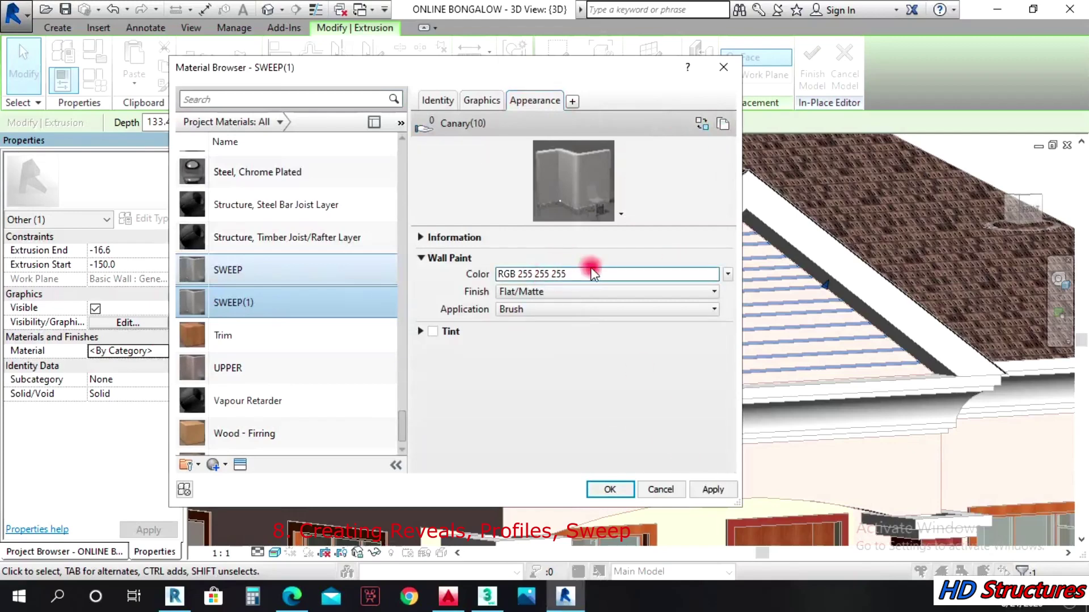
Use white, RGB 255 255 255, as the copied material's wall paint color and assign the material to the gable extrusion
click(560, 273)
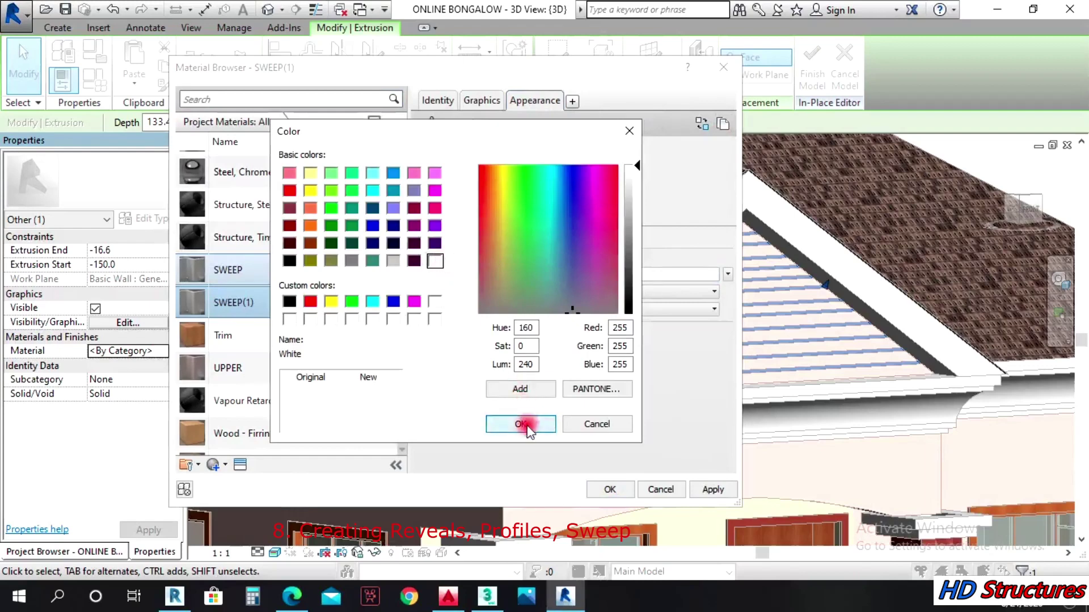
click(522, 424)
click(713, 489)
click(610, 489)
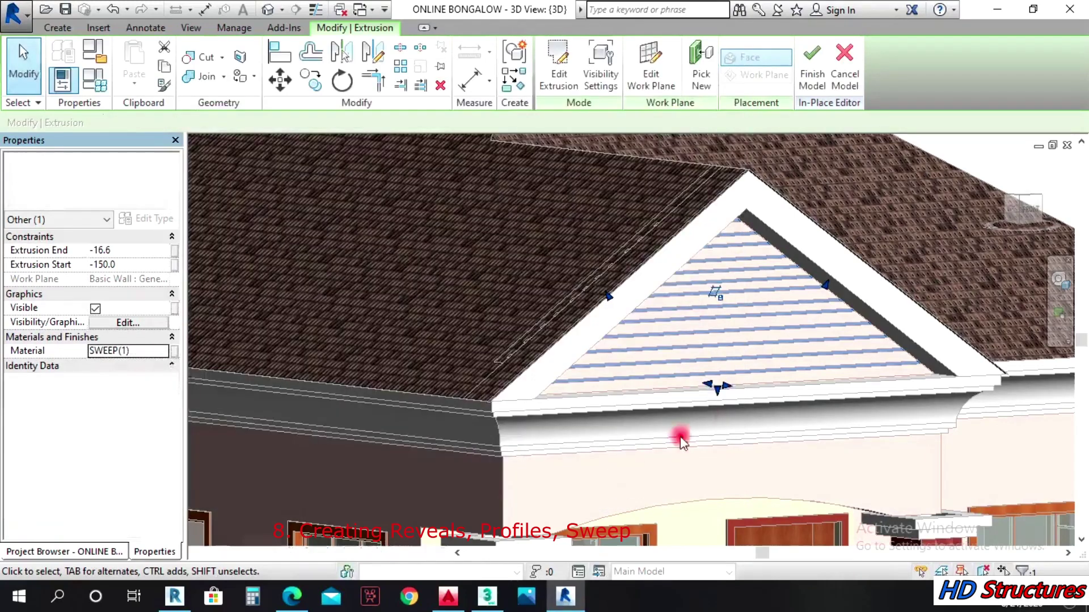
Deselect the gable extrusion and finish the in-place model
click(680, 437)
scroll(773, 323, down, 4)
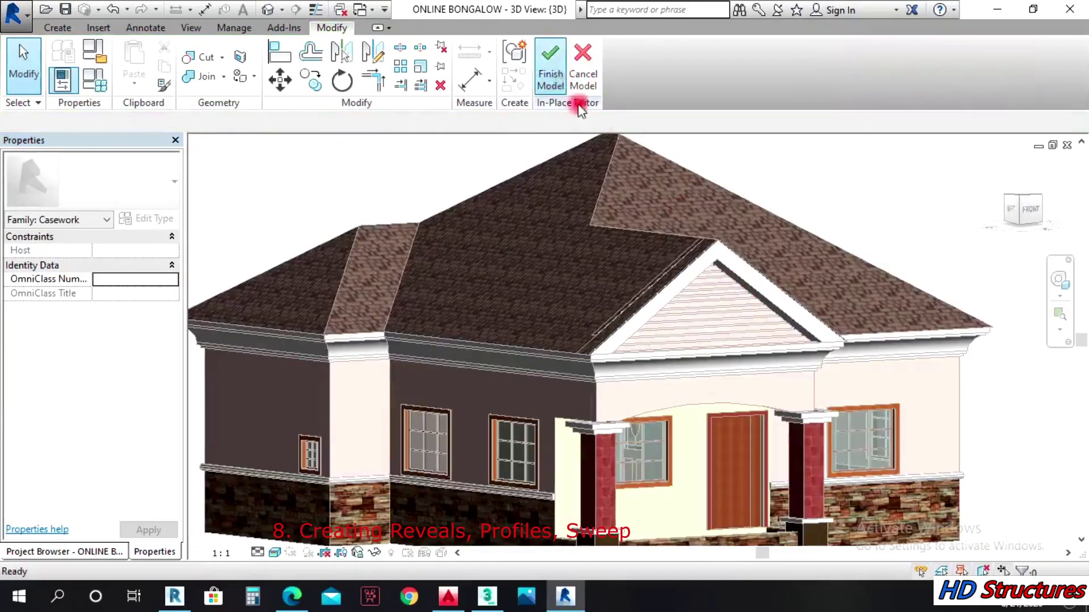
click(559, 85)
Examine the porch gable up close and the bungalow's exterior from the front and the sides
click(1056, 281)
drag(839, 351, 683, 340)
scroll(683, 329, up, 3)
scroll(465, 300, down, 2)
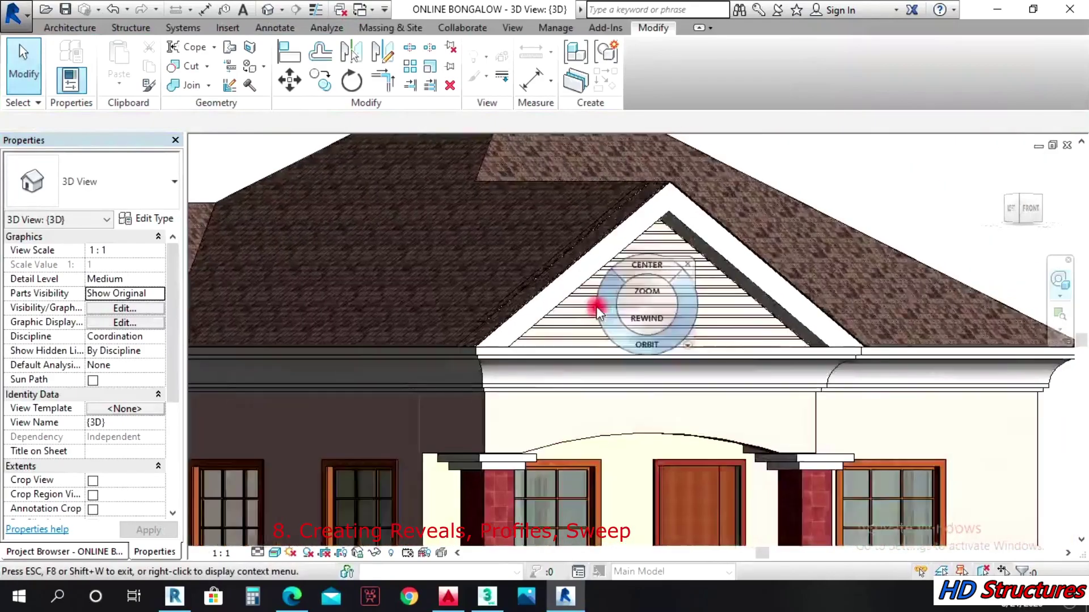
scroll(624, 297, down, 2)
drag(666, 369, 338, 342)
scroll(703, 318, down, 3)
drag(408, 363, 737, 385)
drag(674, 365, 510, 353)
drag(934, 404, 650, 405)
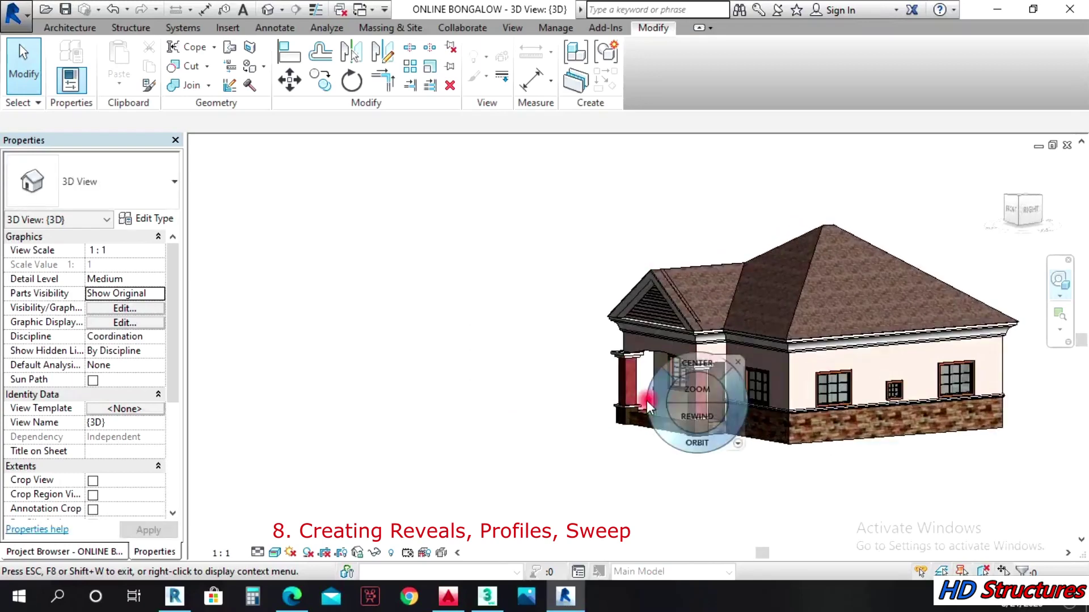
scroll(615, 378, up, 3)
scroll(569, 337, down, 4)
drag(361, 326, 624, 315)
scroll(550, 299, up, 3)
scroll(754, 465, down, 2)
drag(635, 435, 647, 397)
mouse_move(933, 493)
mouse_down()
mouse_move(734, 398)
mouse_move(637, 398)
mouse_move(684, 446)
mouse_move(758, 427)
mouse_move(763, 398)
mouse_up()
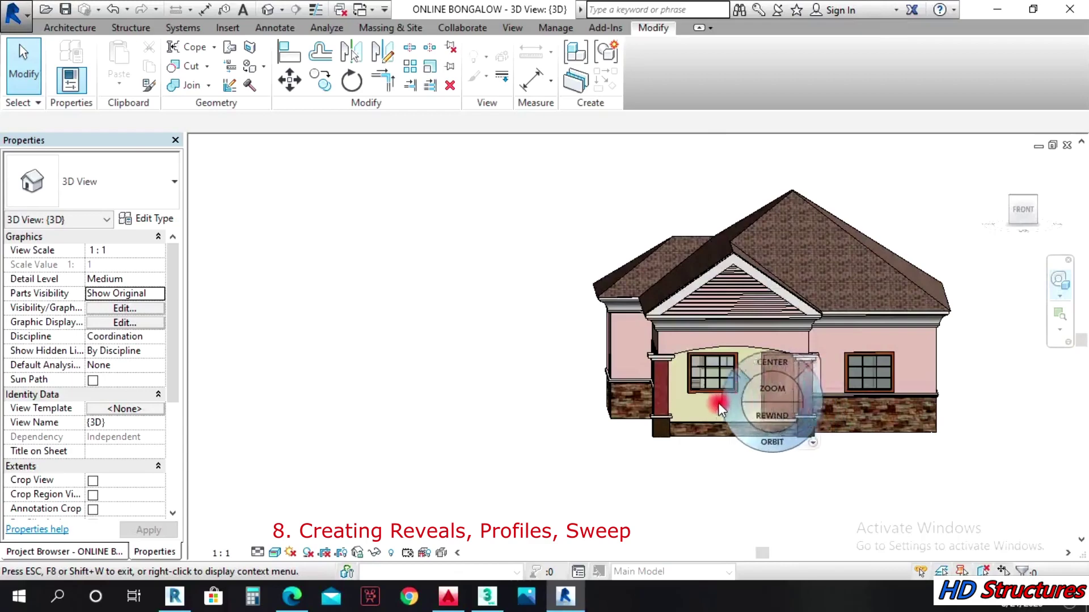
mouse_move(665, 418)
mouse_down()
mouse_move(619, 438)
mouse_move(544, 440)
mouse_move(564, 418)
mouse_move(692, 437)
mouse_up()
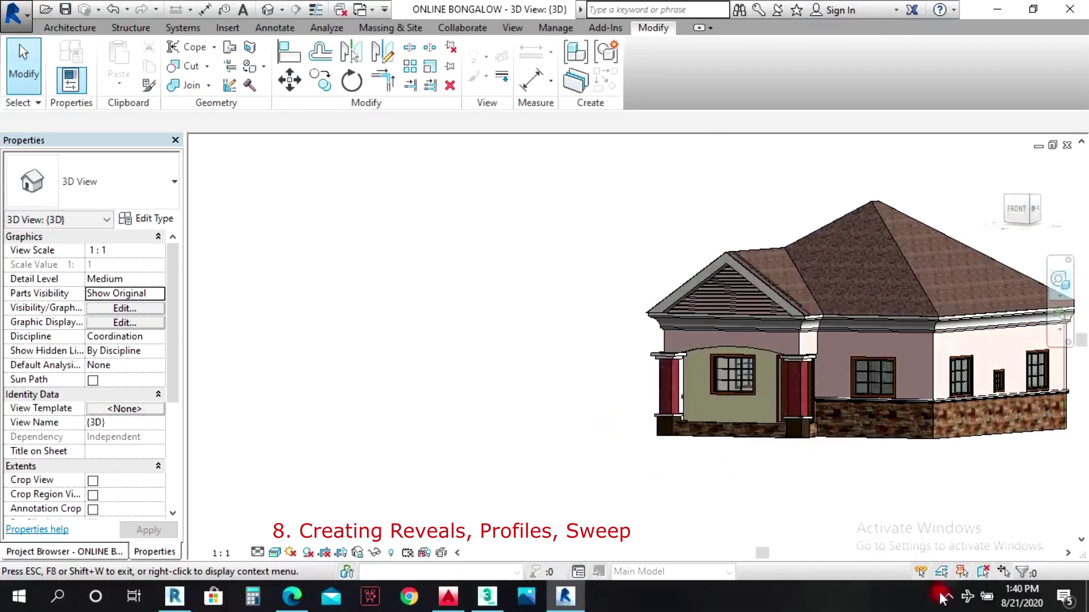
click(945, 594)
click(963, 528)
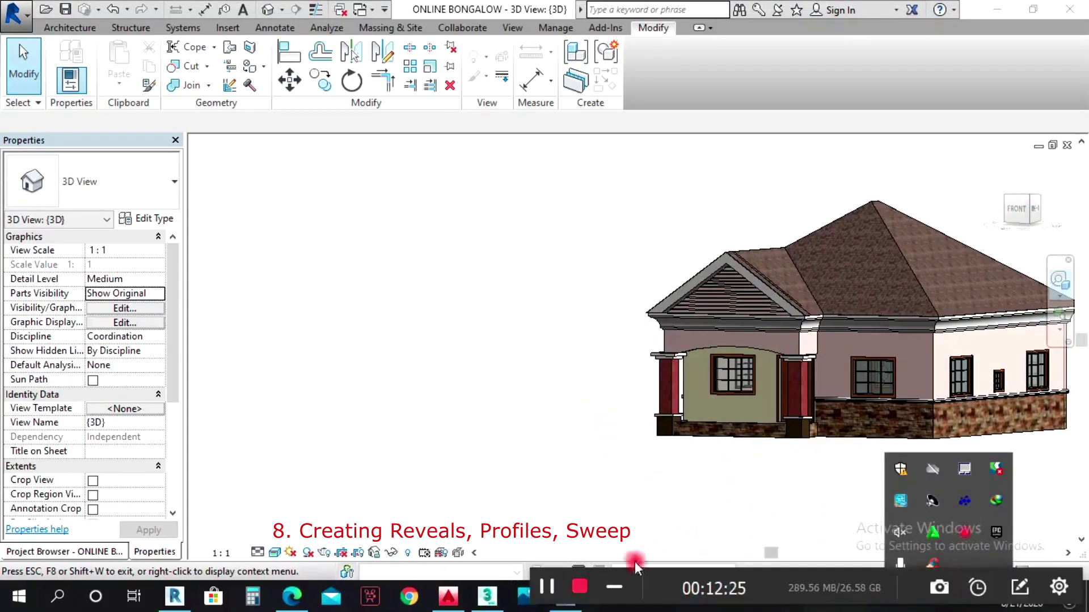